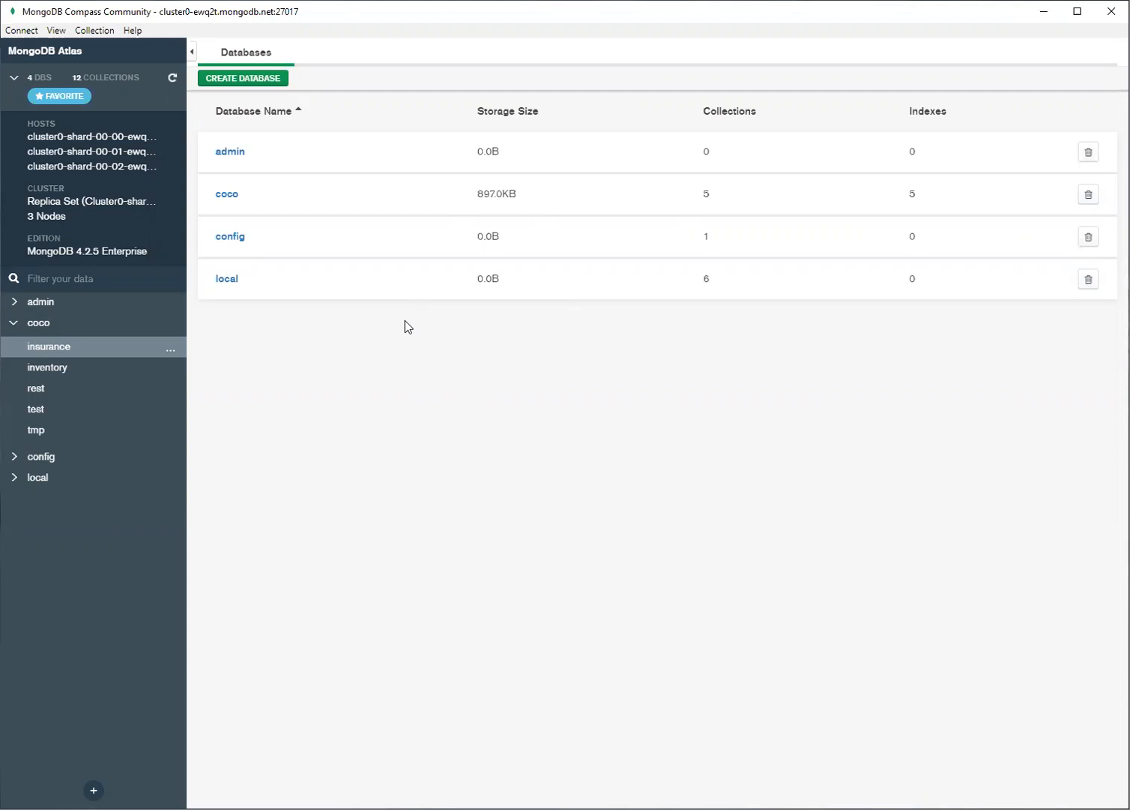
Open the insurance collection in the coco database and expand its additional query options
left_click(232, 197)
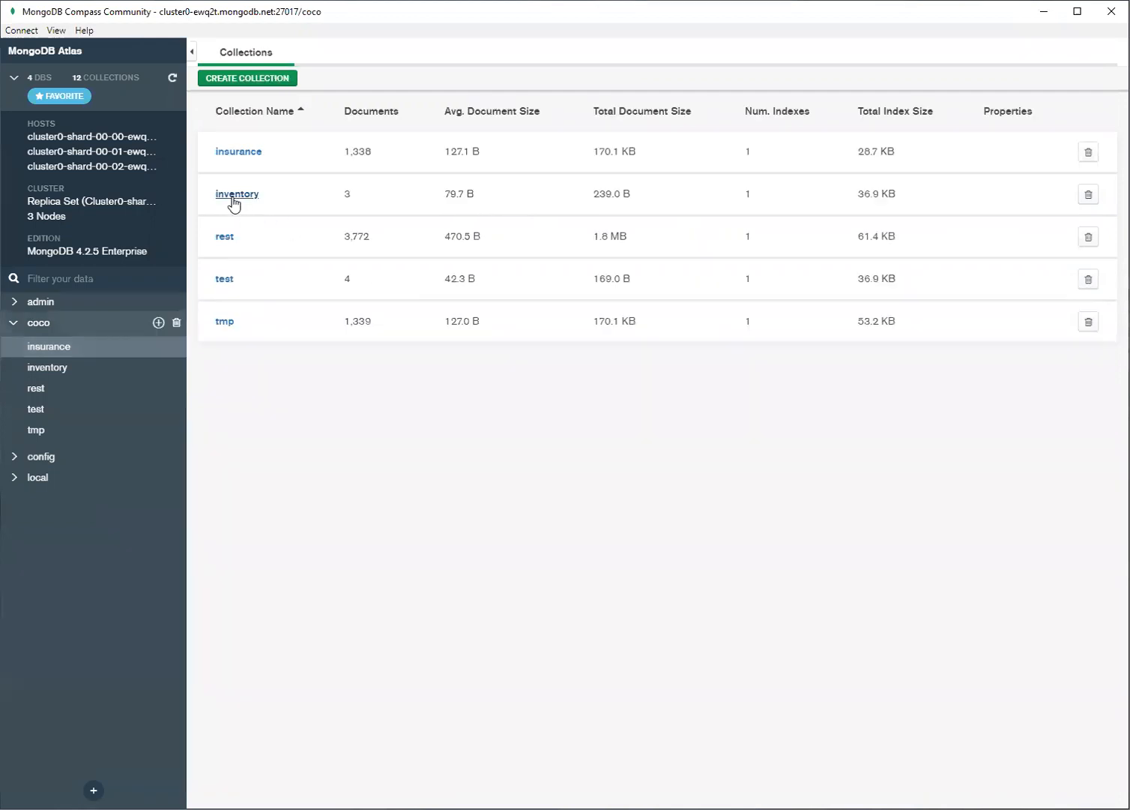
left_click(239, 152)
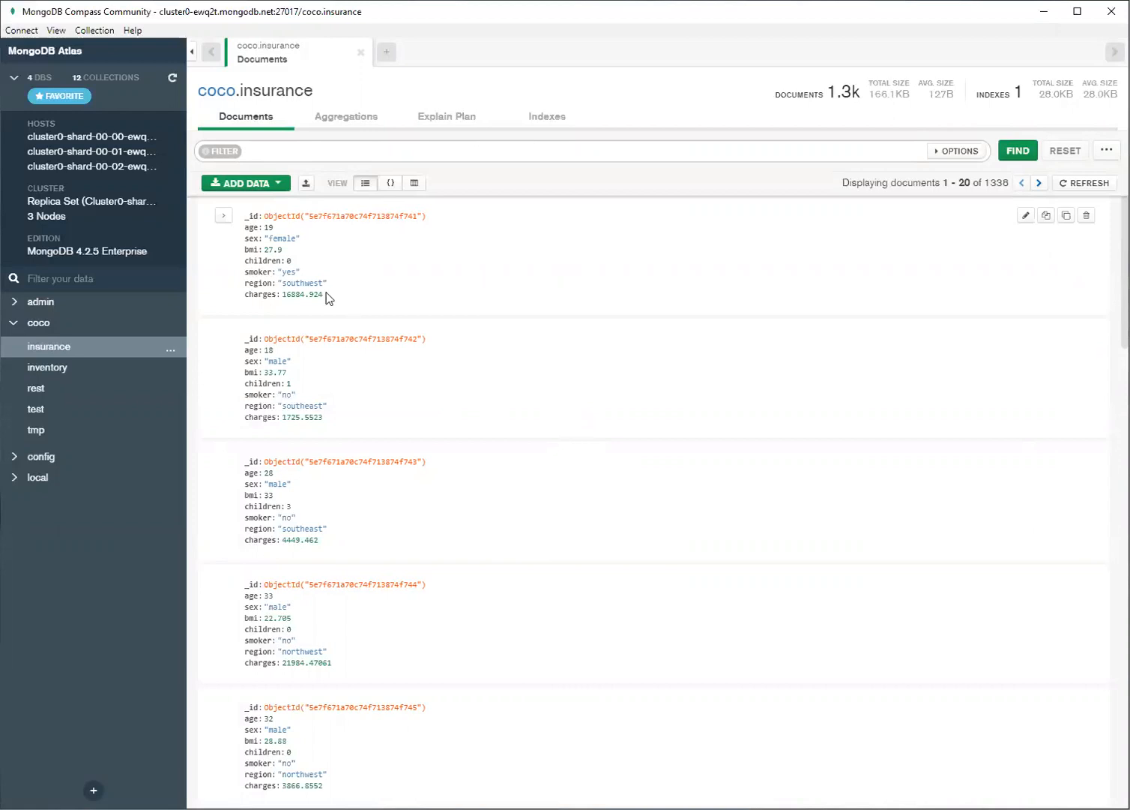
left_click(957, 150)
left_click(301, 151)
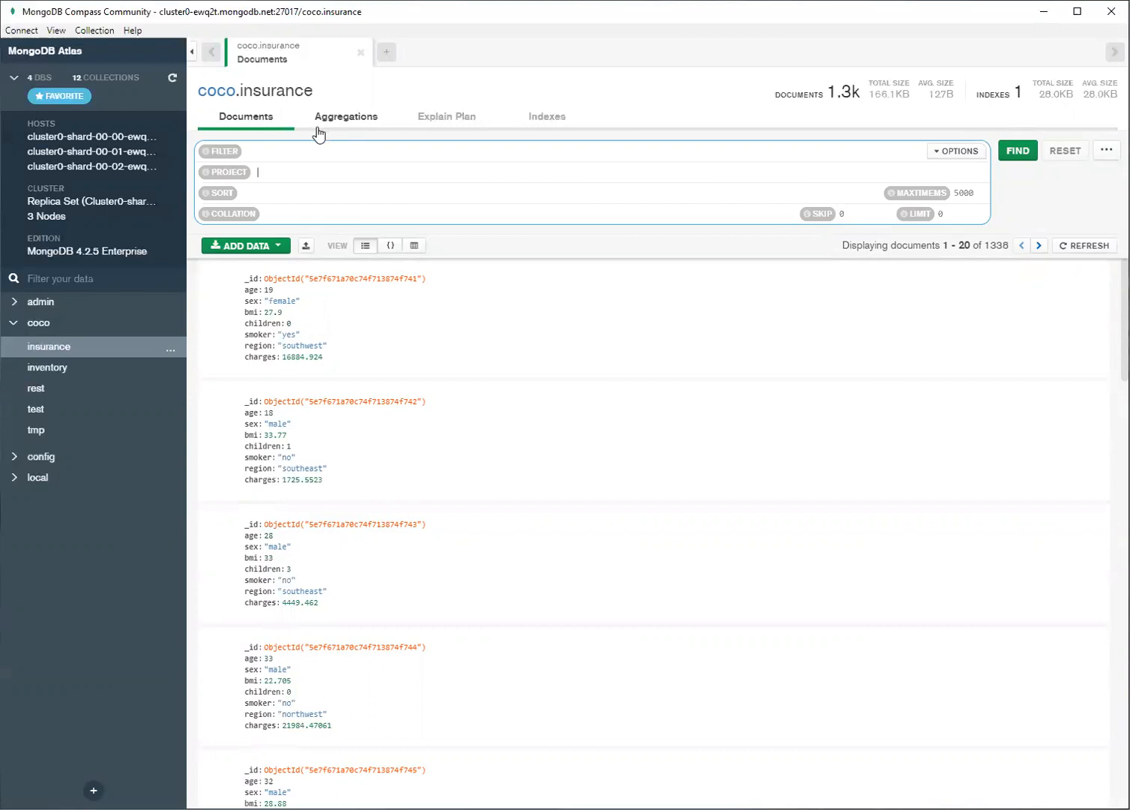
Open the aggregation pipeline builder for the insurance collection, and collapse and re-expand its empty first stage
left_click(357, 127)
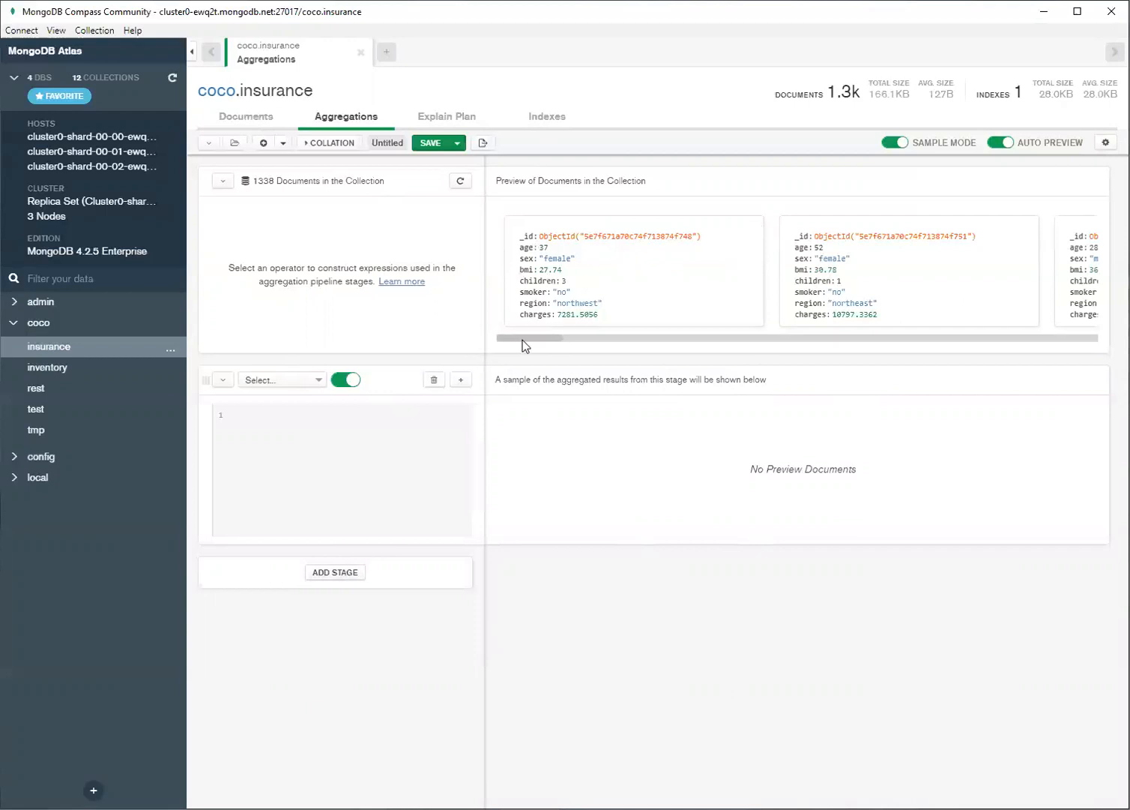
left_click_drag(524, 340, 501, 352)
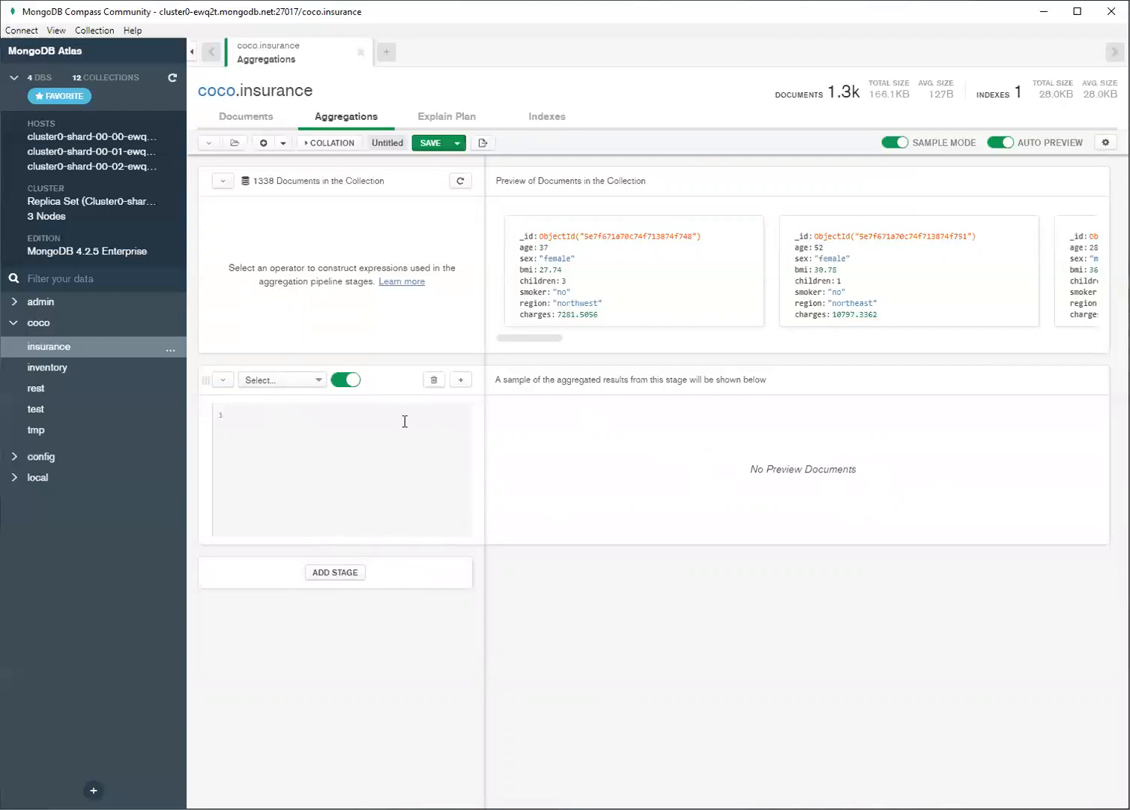
left_click(223, 380)
left_click(223, 381)
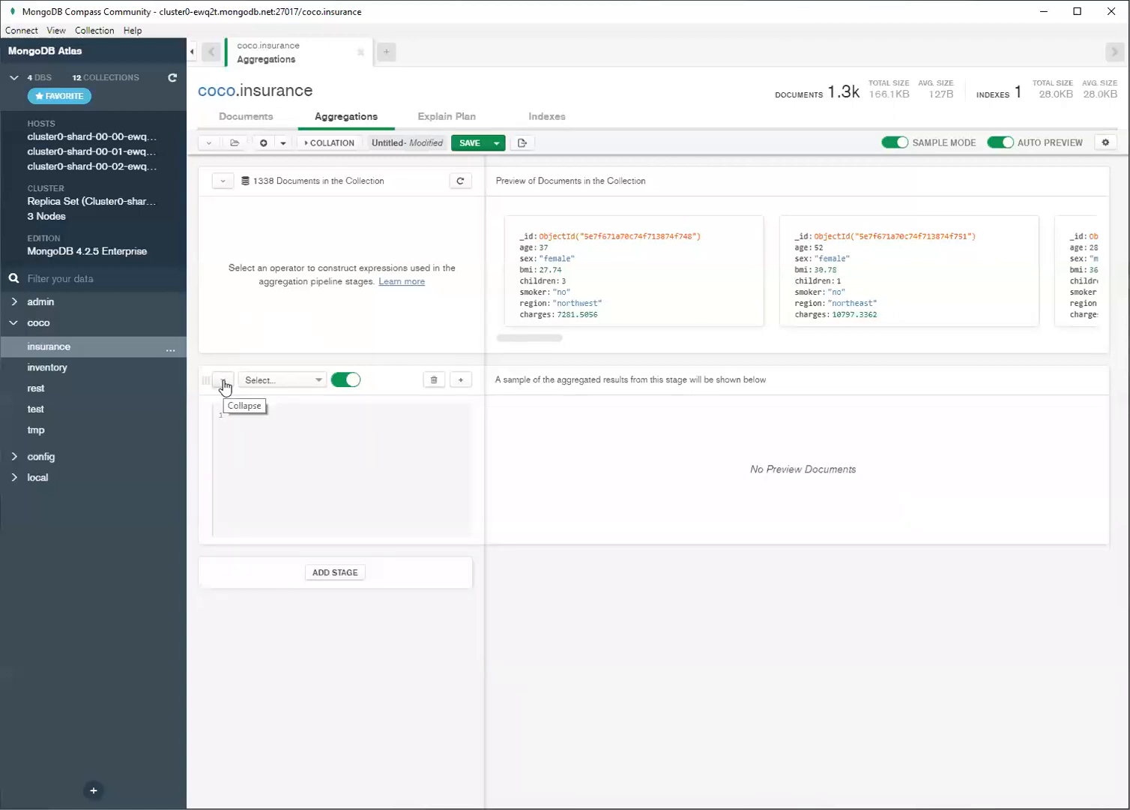
left_click(223, 381)
left_click(223, 381)
Set the first pipeline stage's operator to $project
left_click(320, 382)
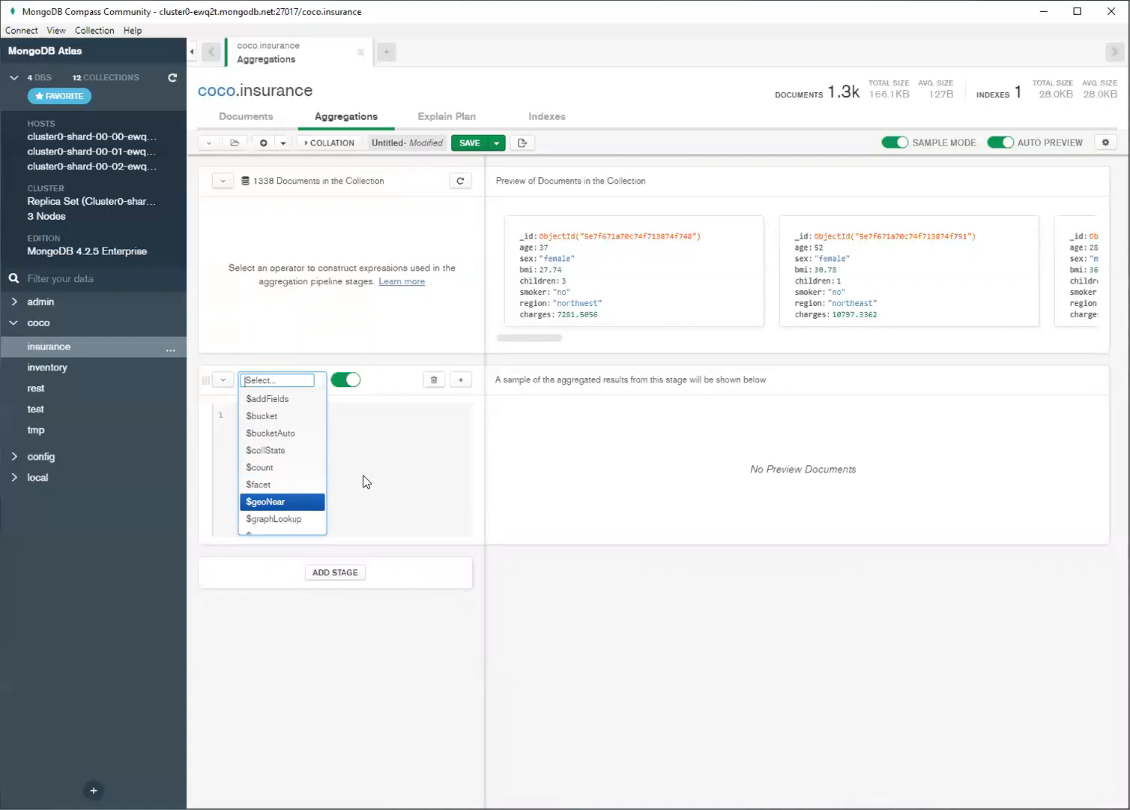
type("proj")
key("Return")
key("Return")
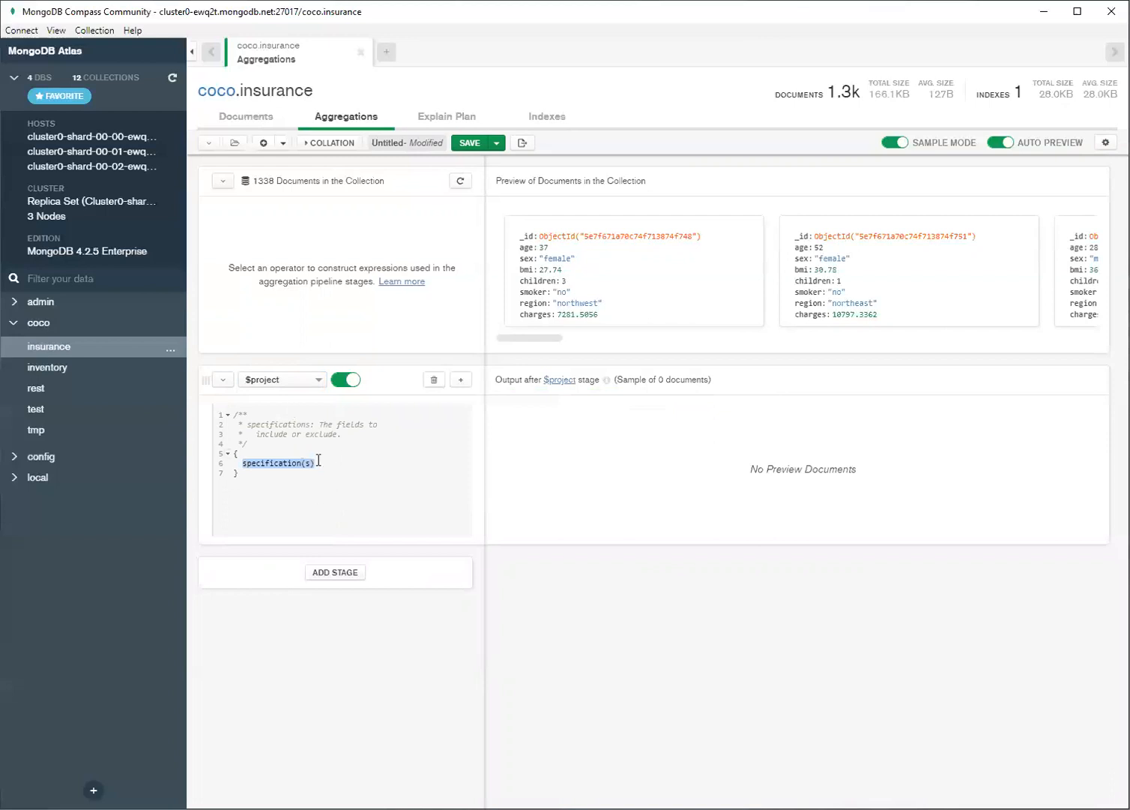
Browse the available stage operators for the first stage, leaving $project selected
left_click(311, 372)
scroll(282, 454, "down", 1)
scroll(282, 454, "up", 4)
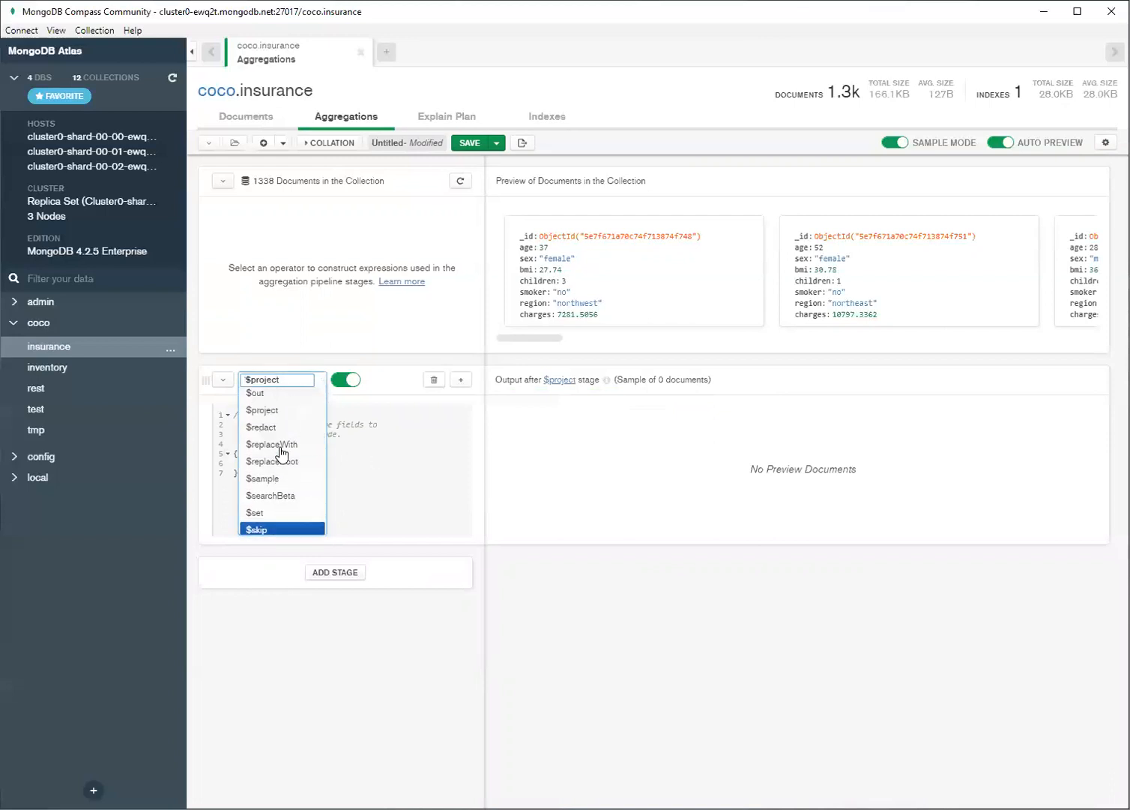
scroll(281, 455, "down", 3)
scroll(281, 454, "down", 1)
left_click(389, 445)
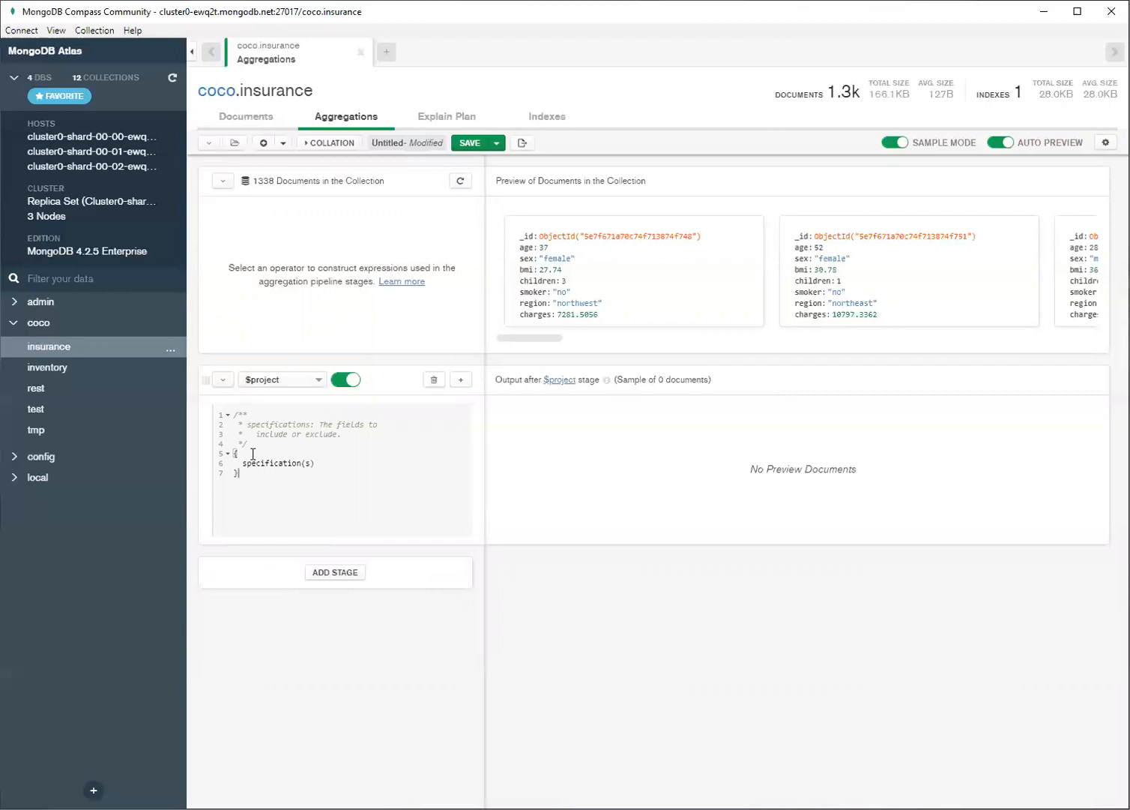
Replace the $project placeholder with _id:0, age:1, sex:1 and bmi:1, and review the stage's output documents
left_click_drag(242, 464, 320, 463)
key("BackSpace")
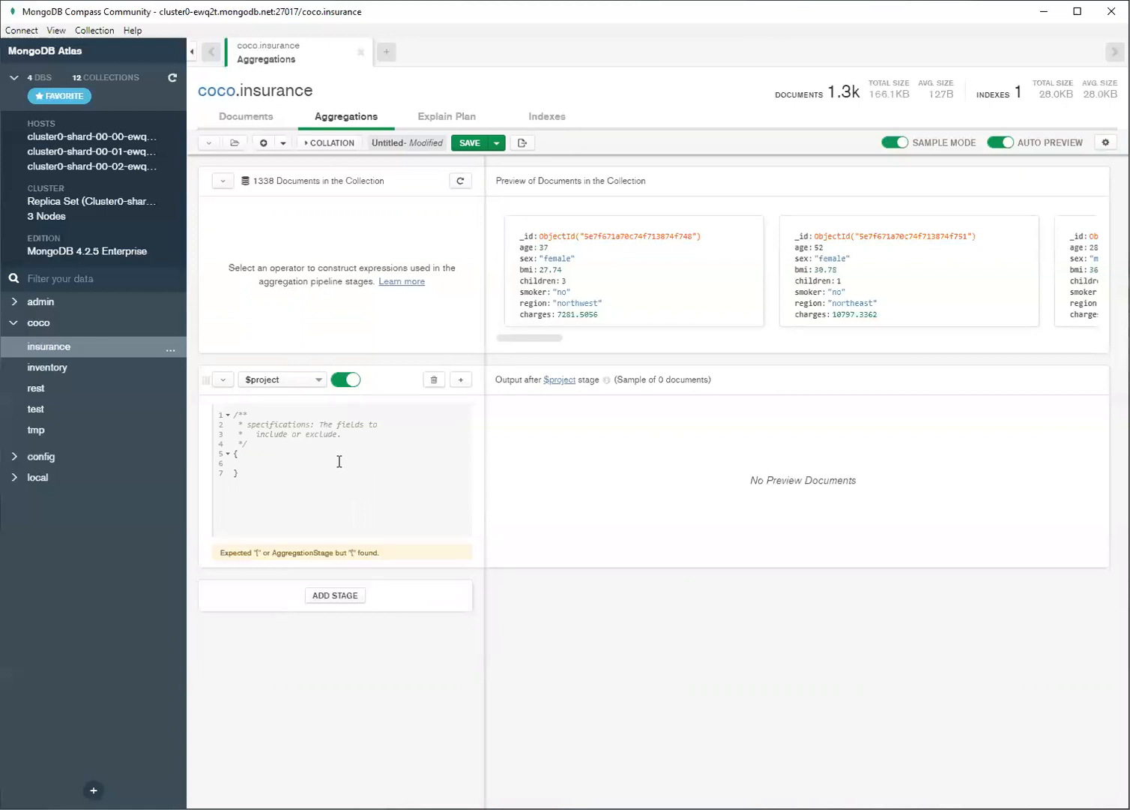
type("_")
key("Return")
type(":0,")
key("Return")
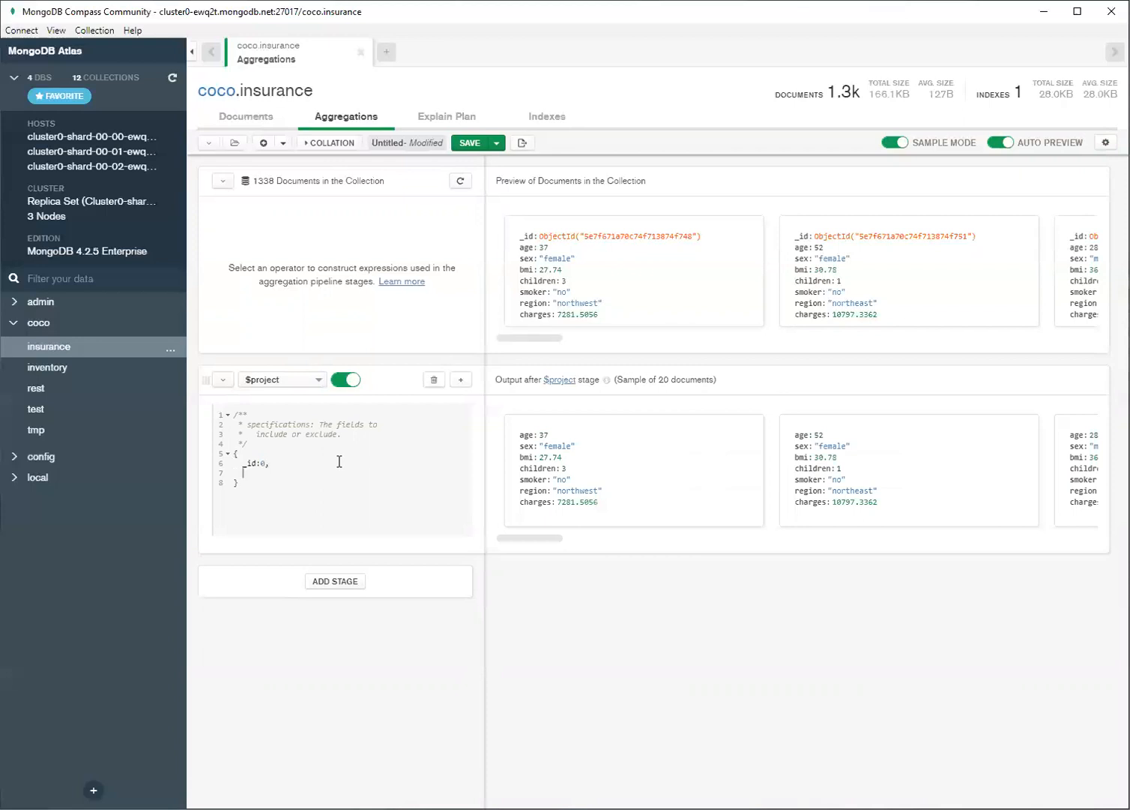
type("age: 1,")
key("Return")
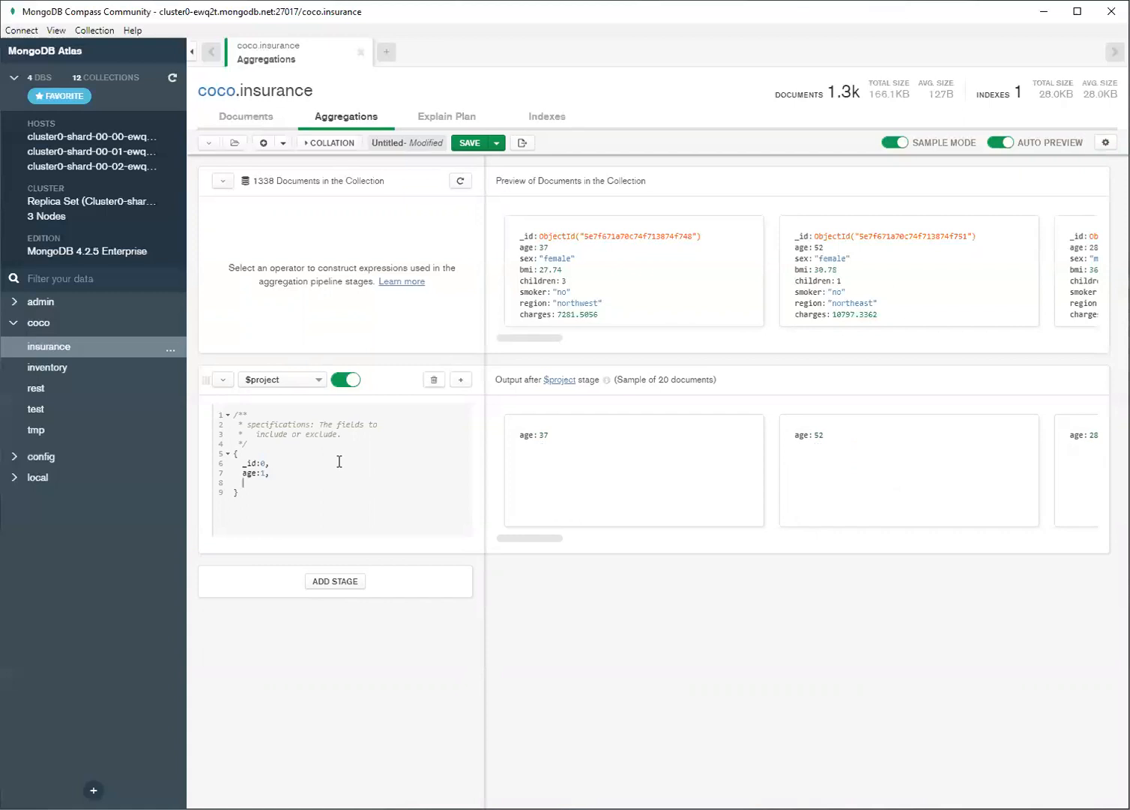
type("sex:1,")
key("Return")
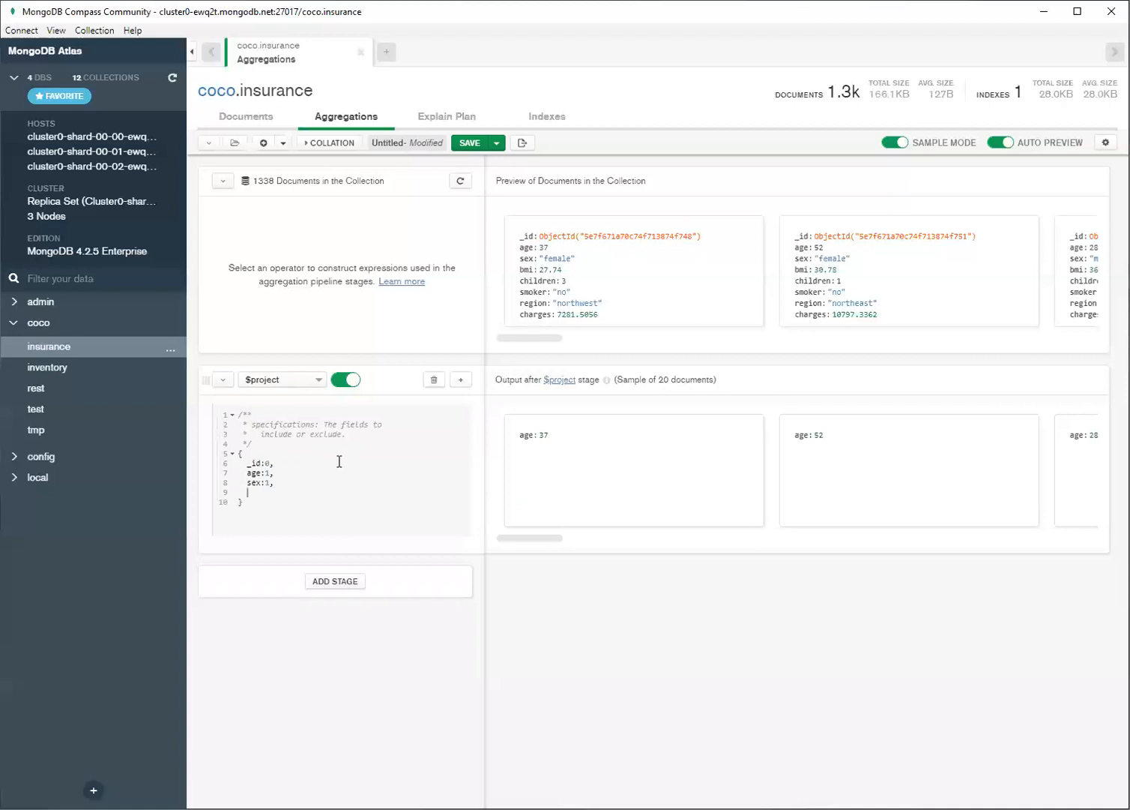
type("bmi:1")
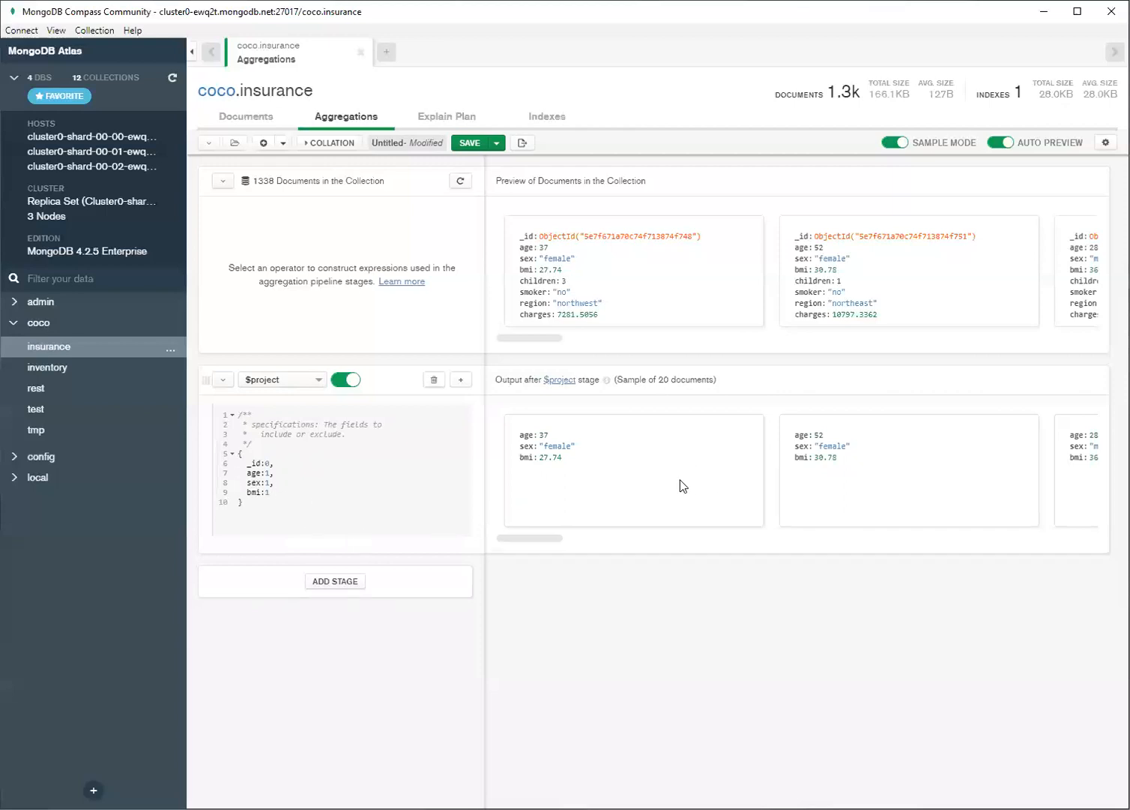
left_click_drag(546, 538, 638, 538)
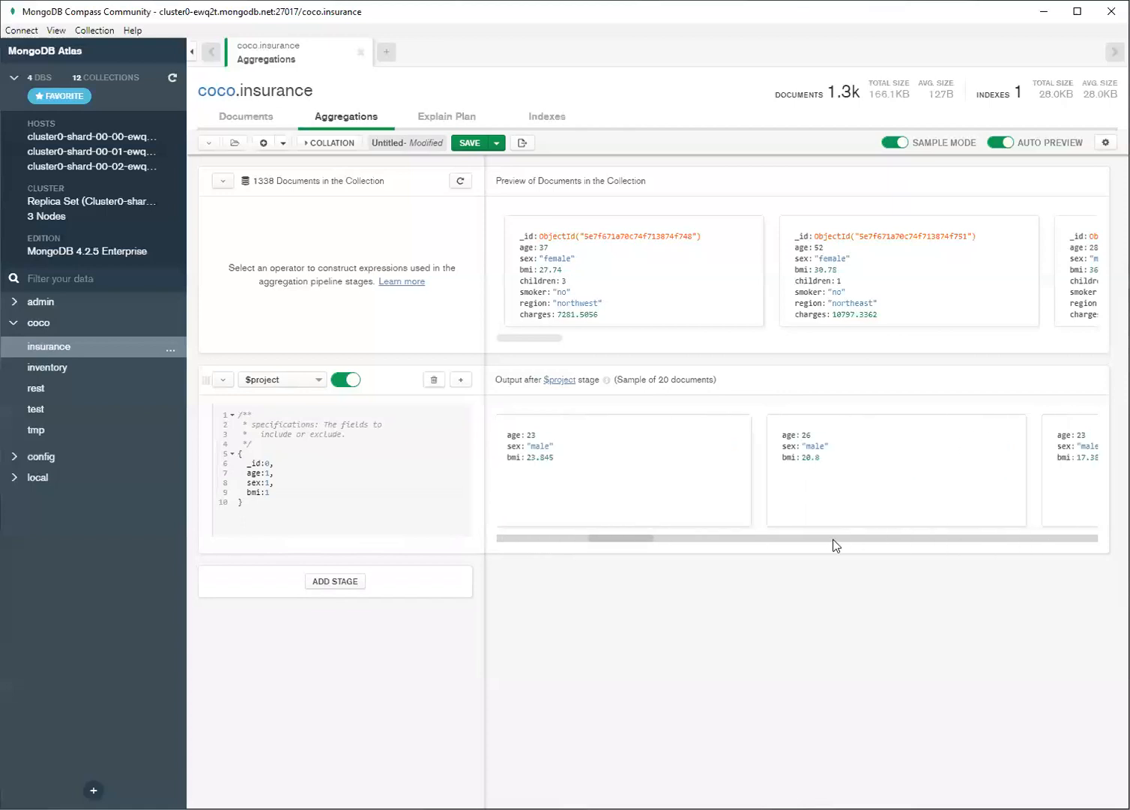
left_click_drag(634, 545, 527, 545)
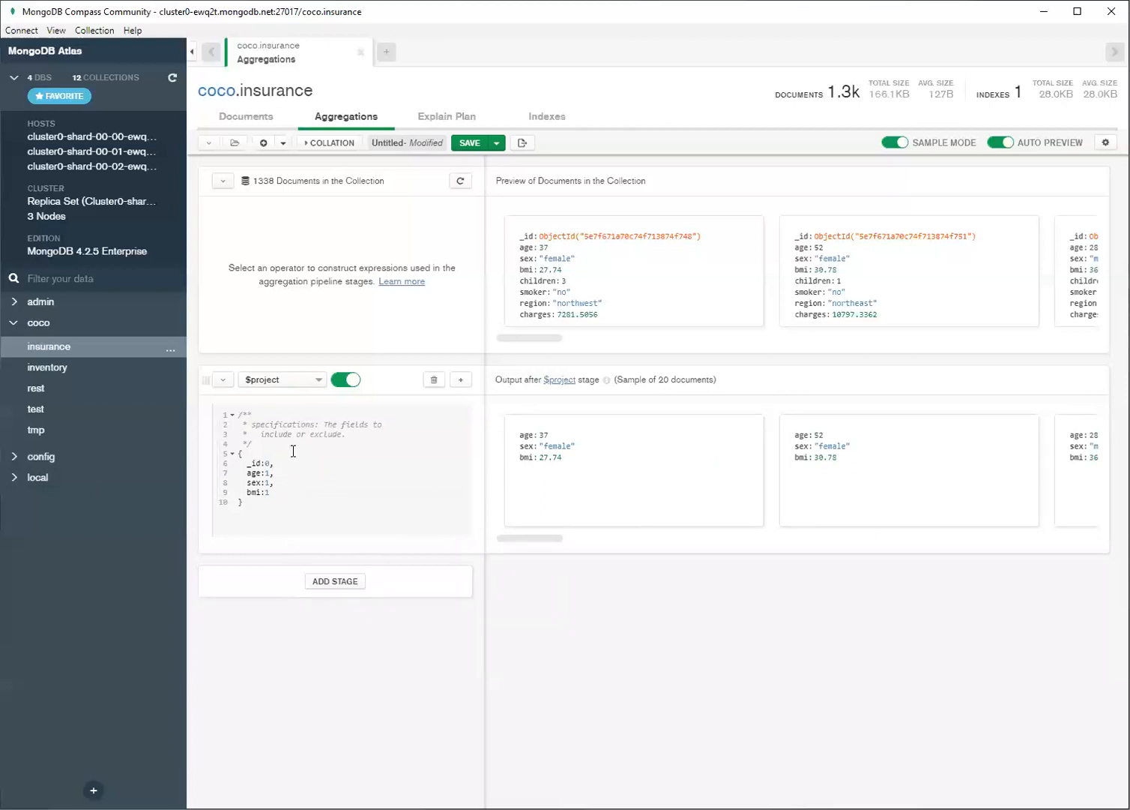
Add a second stage to the pipeline with the $match operator
left_click(349, 587)
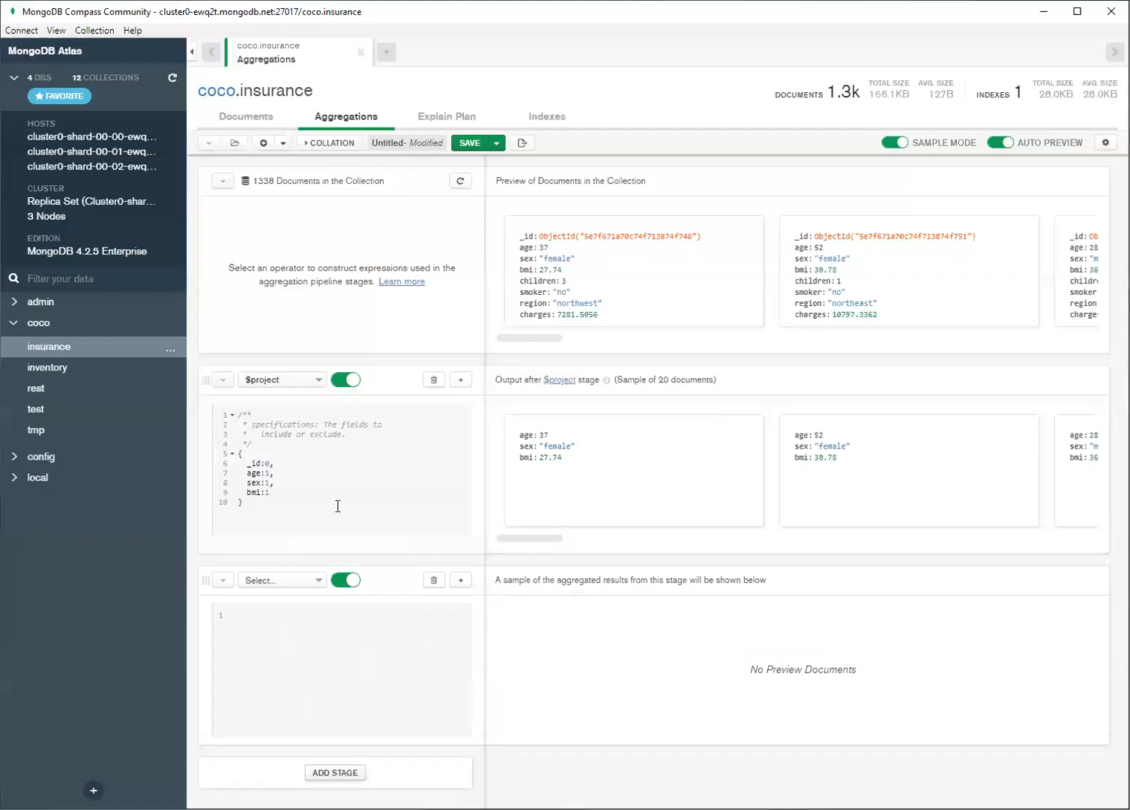
left_click(281, 582)
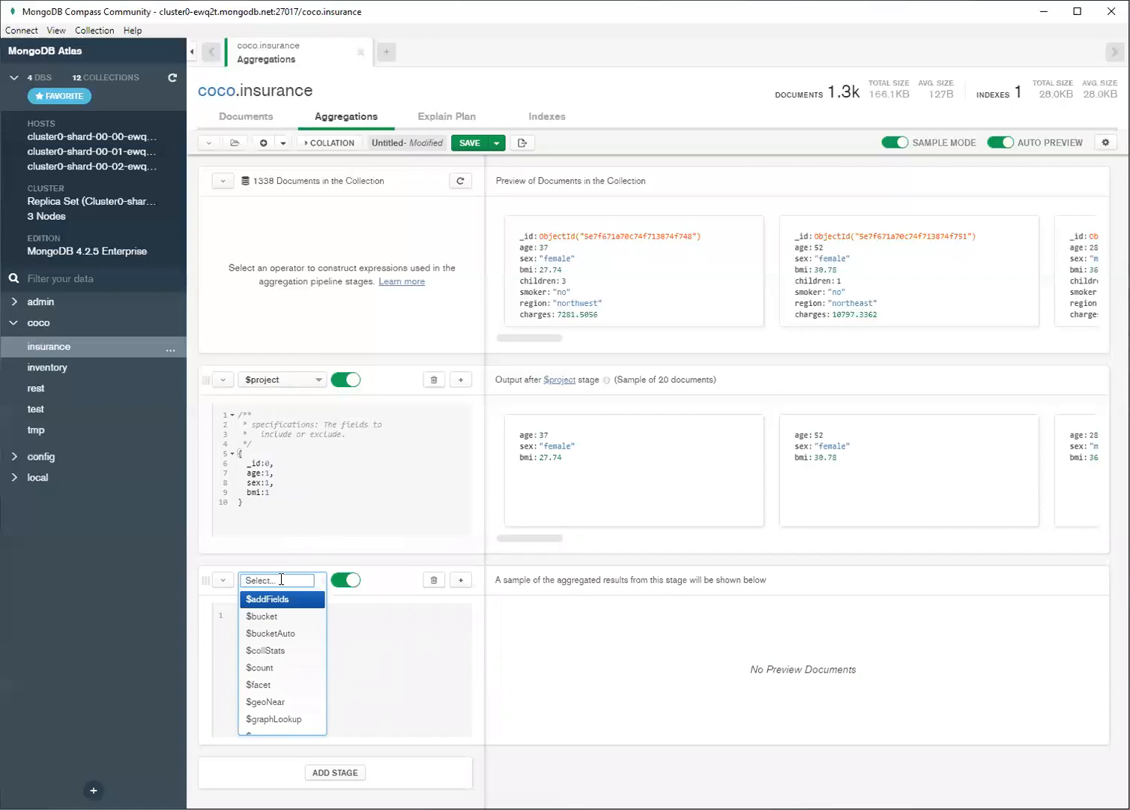
type("ma")
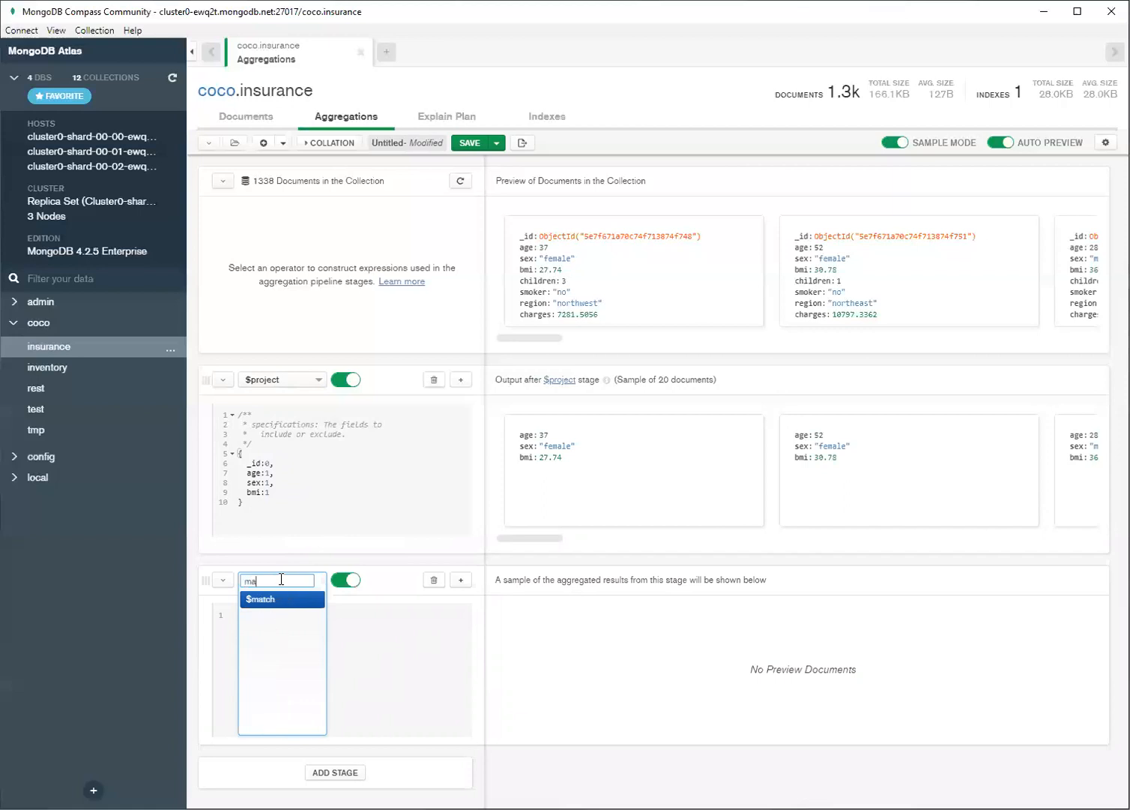
key("Return")
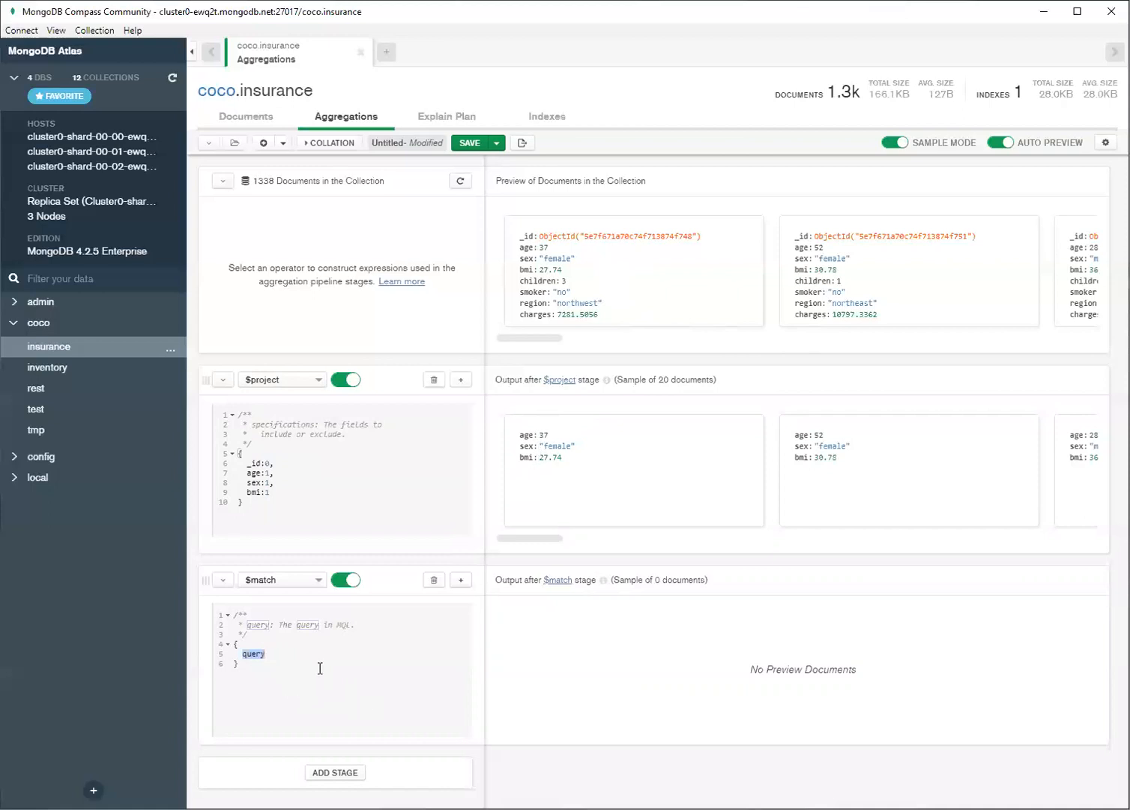
Replace the $match query placeholder with the condition sex: "female"
type("sex:")
type("\"female")
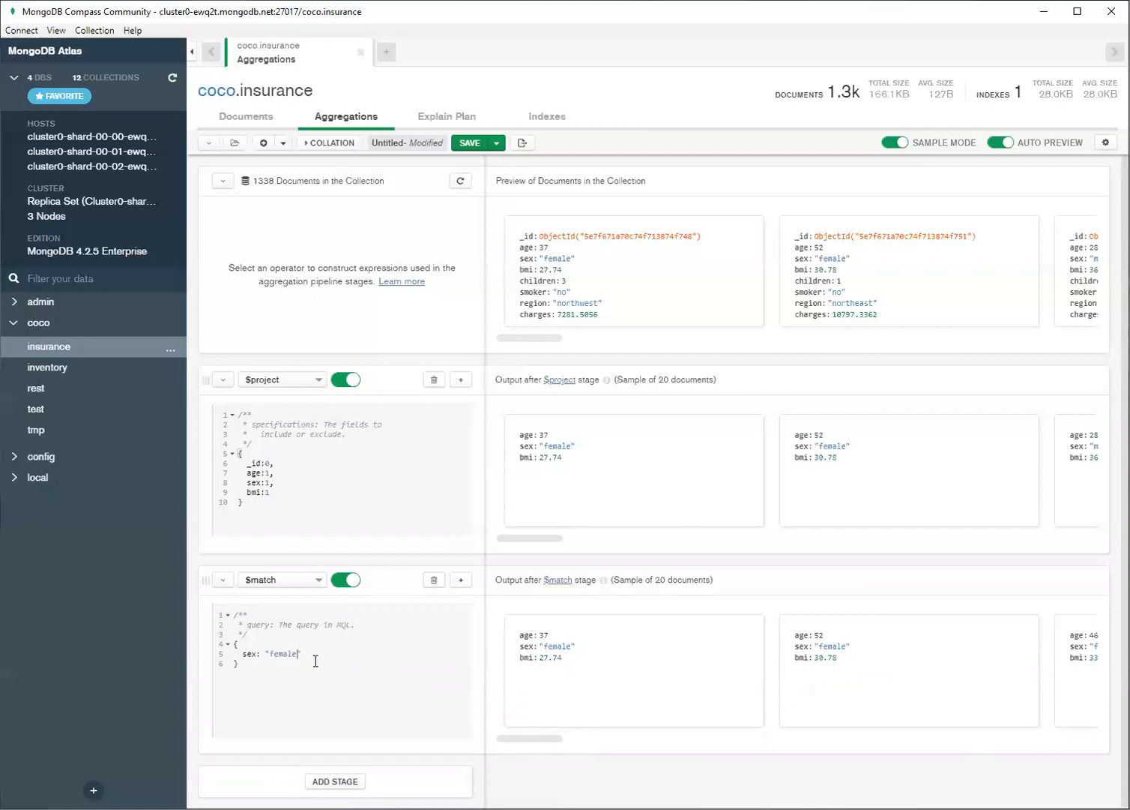
type("\"")
Change the $match condition to bmi: {$gt: 25}
double_click(247, 654)
type("bmi")
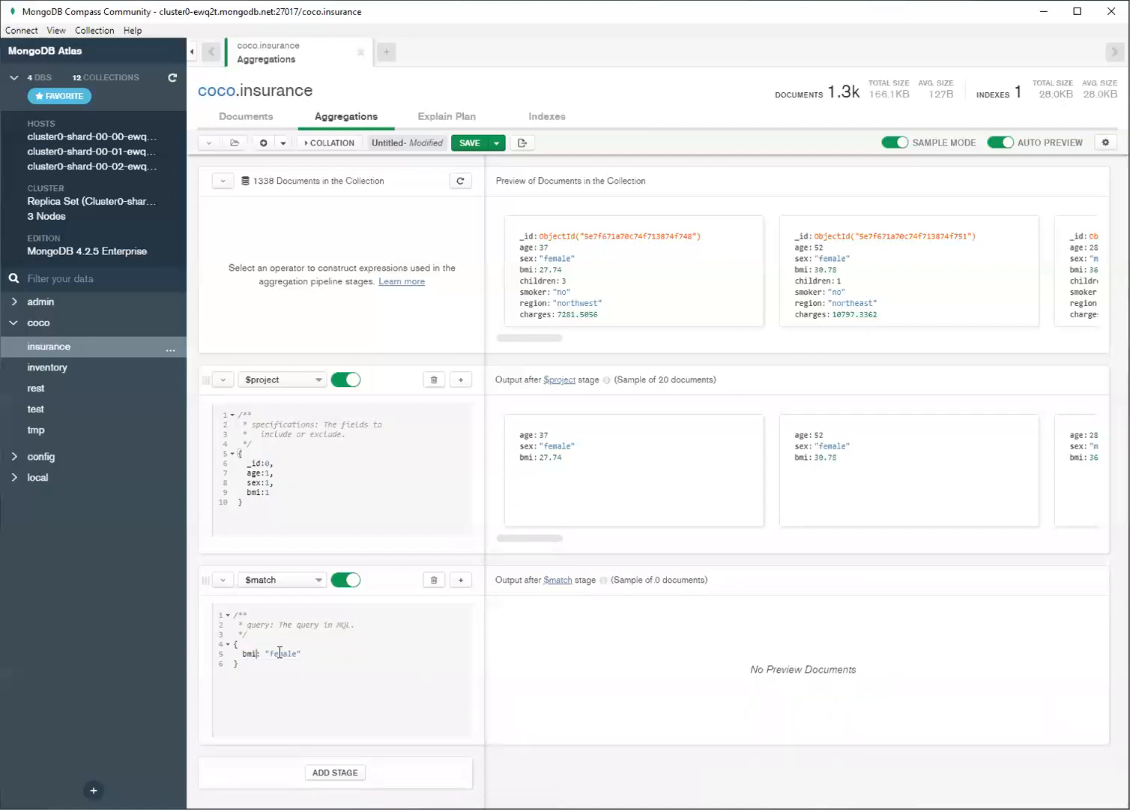
left_click_drag(265, 653, 300, 653)
key("BackSpace")
type("$gt")
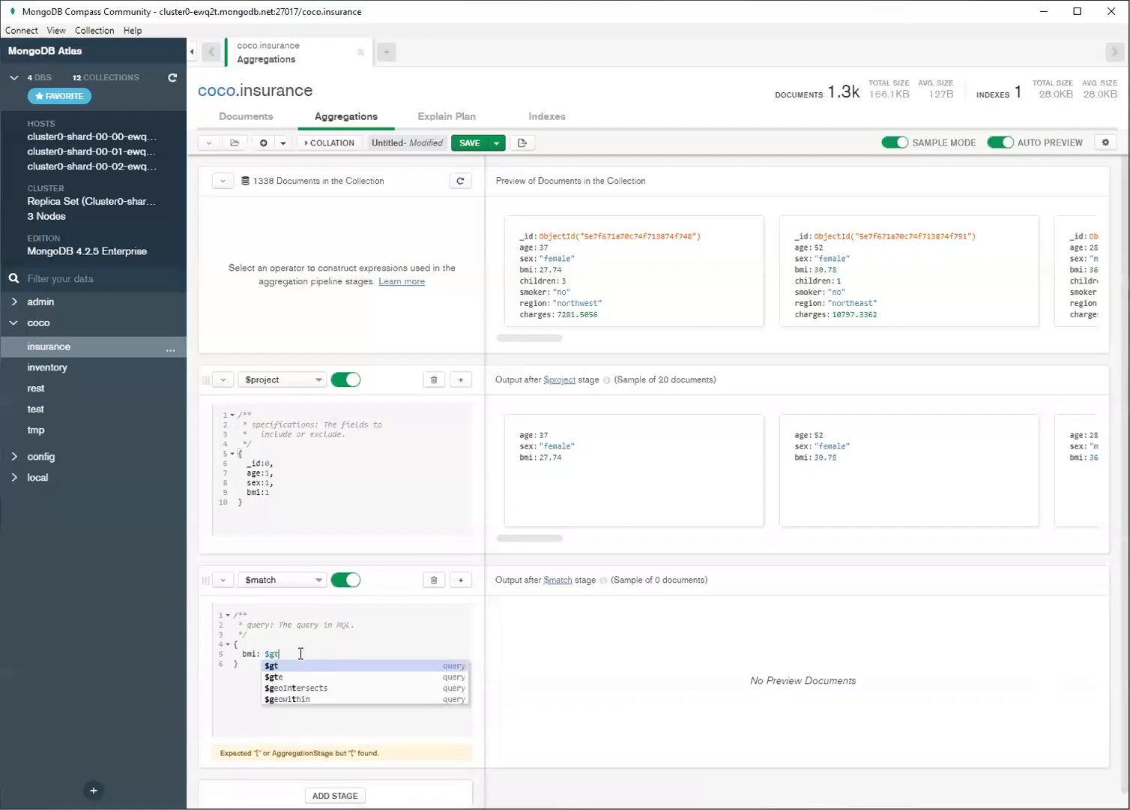
type(": ")
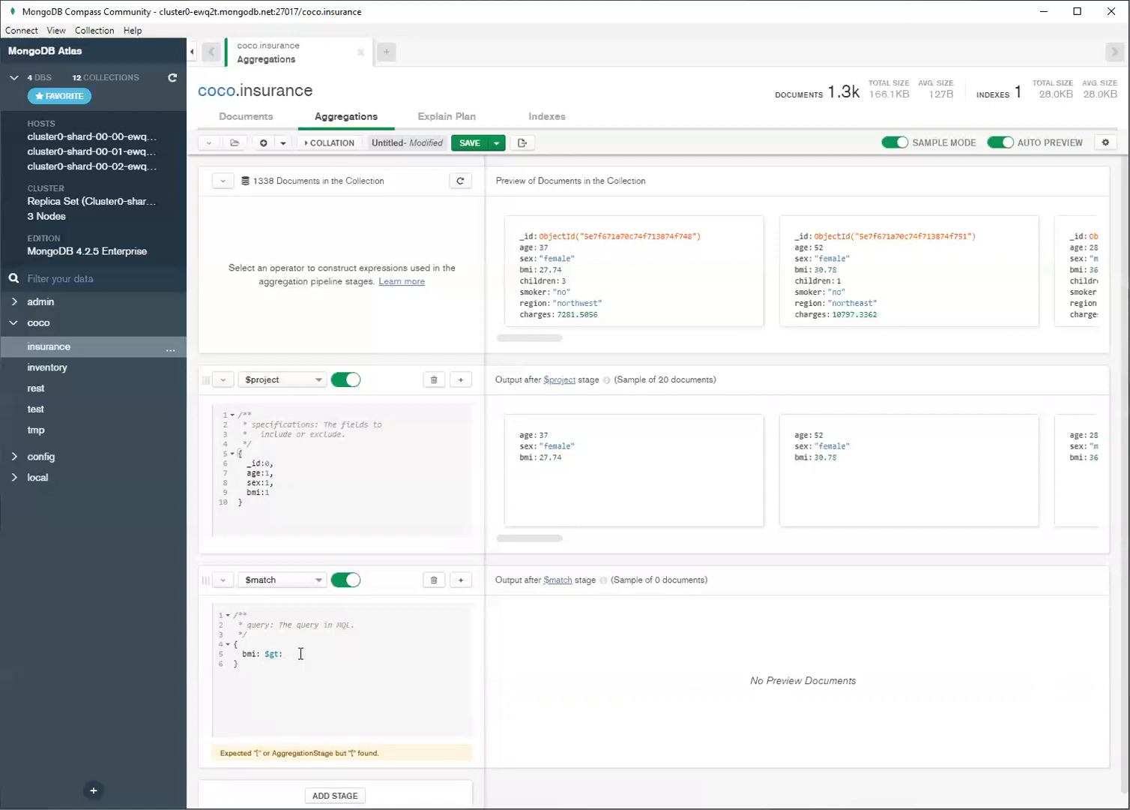
type("2")
type("5")
type("\"")
key("BackSpace")
type("{")
type("}")
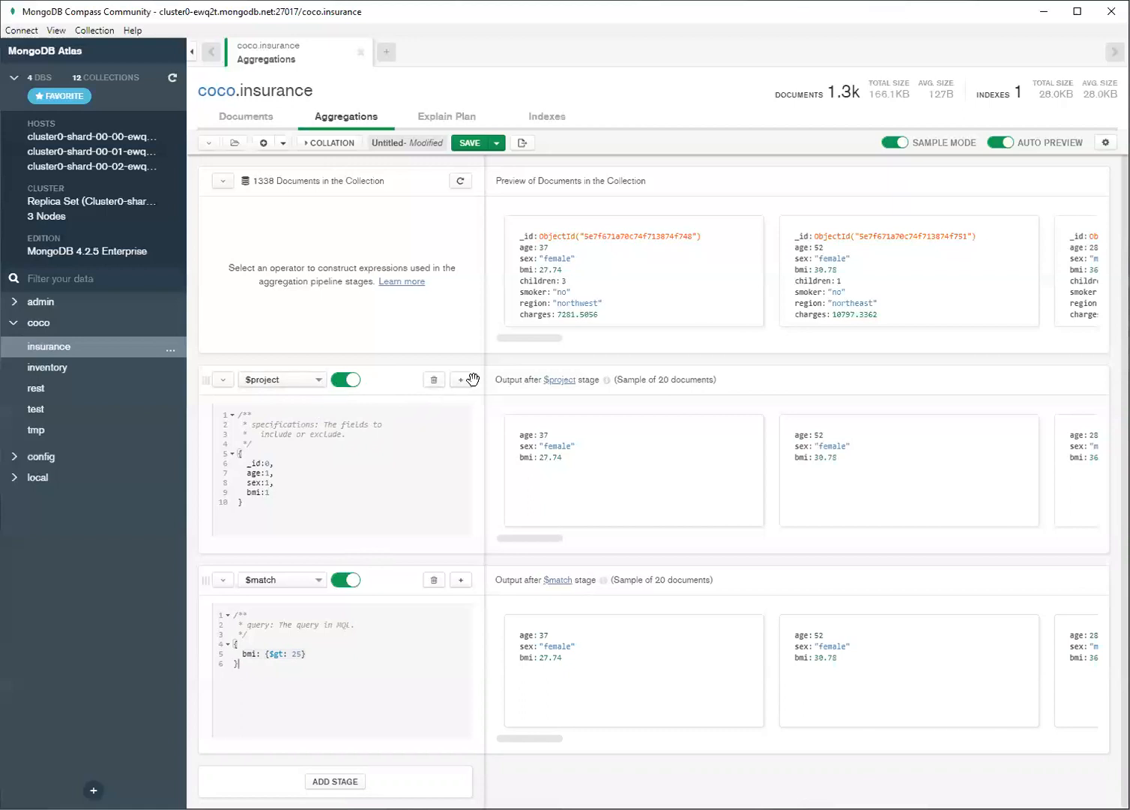
Disable the $project stage to compare the $match output, and re-enable it
left_click(349, 381)
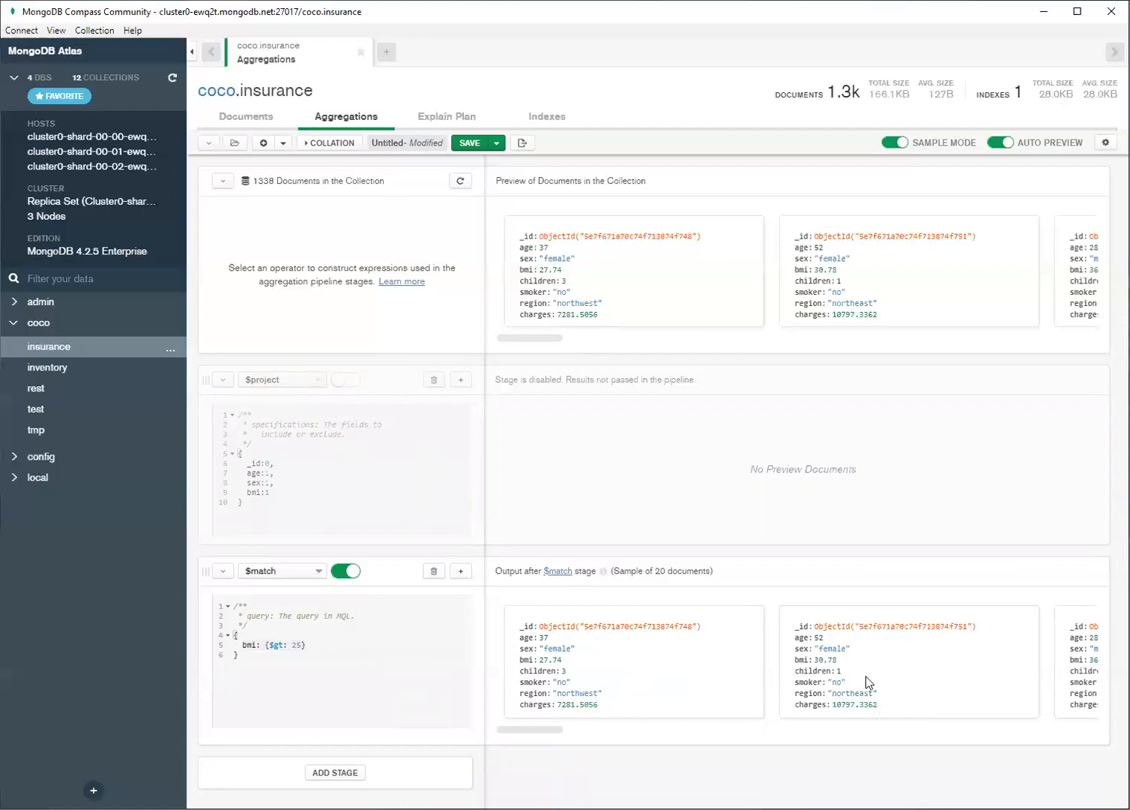
left_click(347, 382)
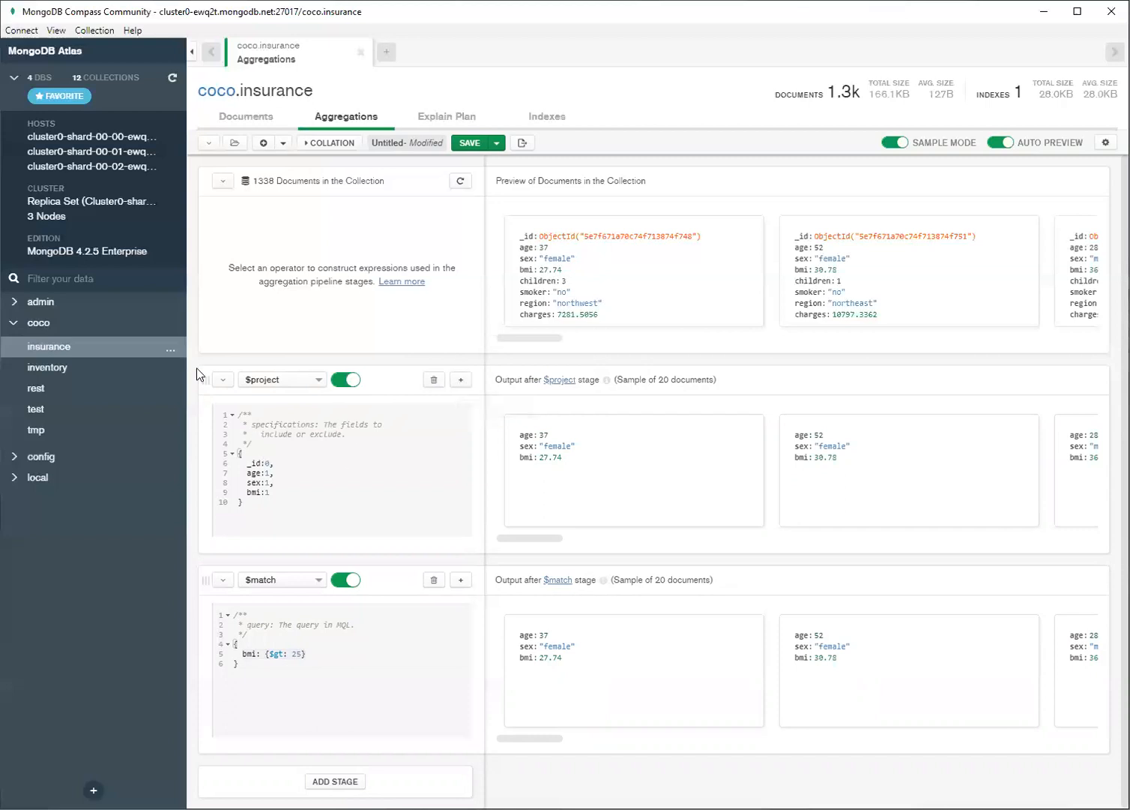
Insert an empty stage directly after the $project stage and delete it again
left_click(461, 381)
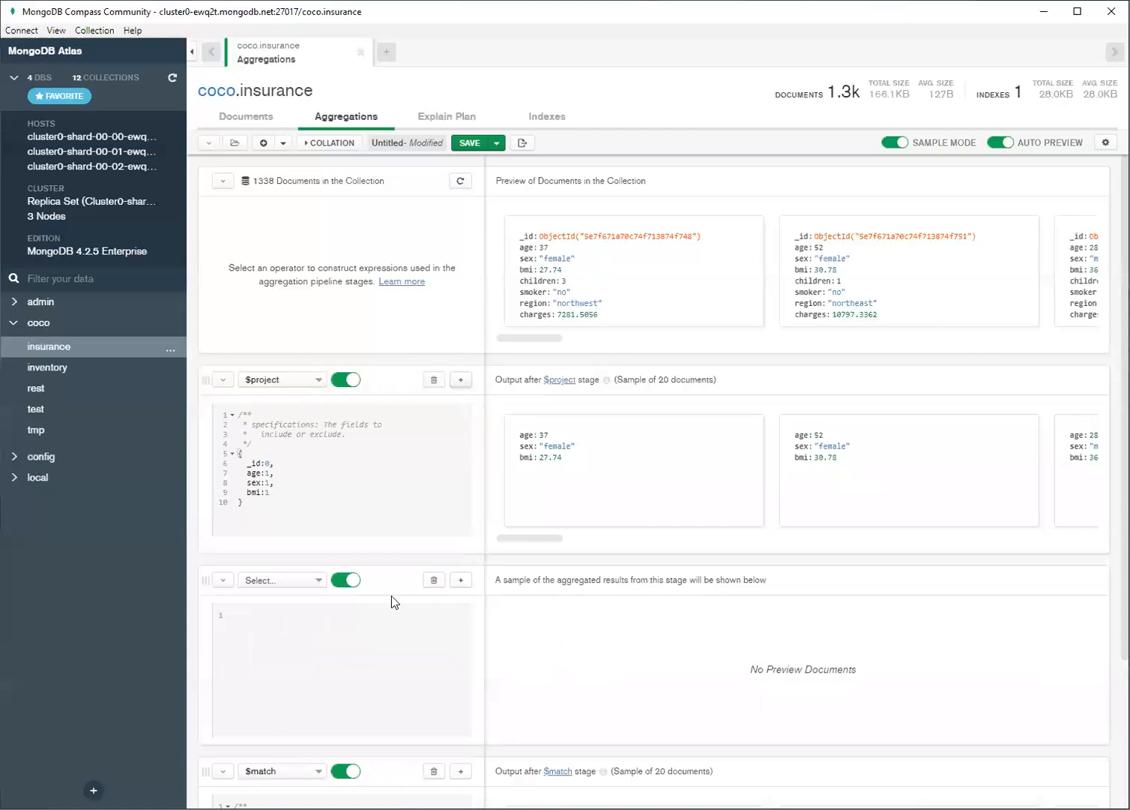
scroll(357, 722, "down", 3)
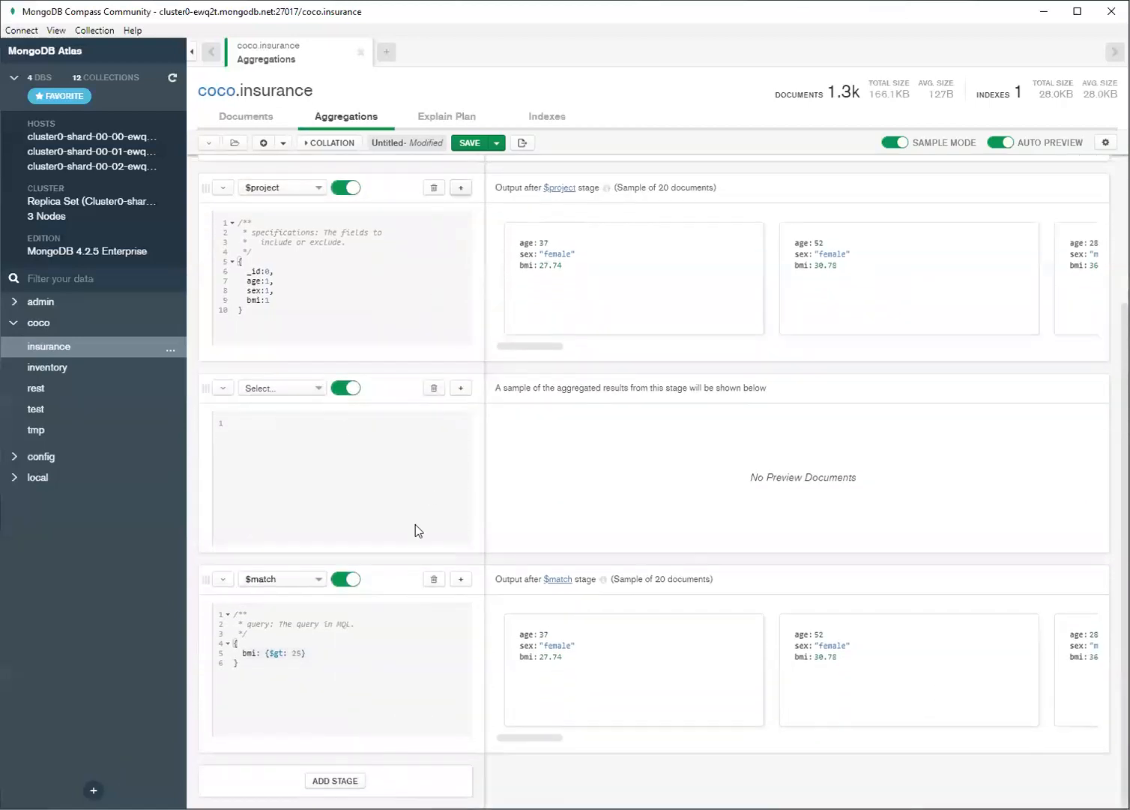
left_click(433, 388)
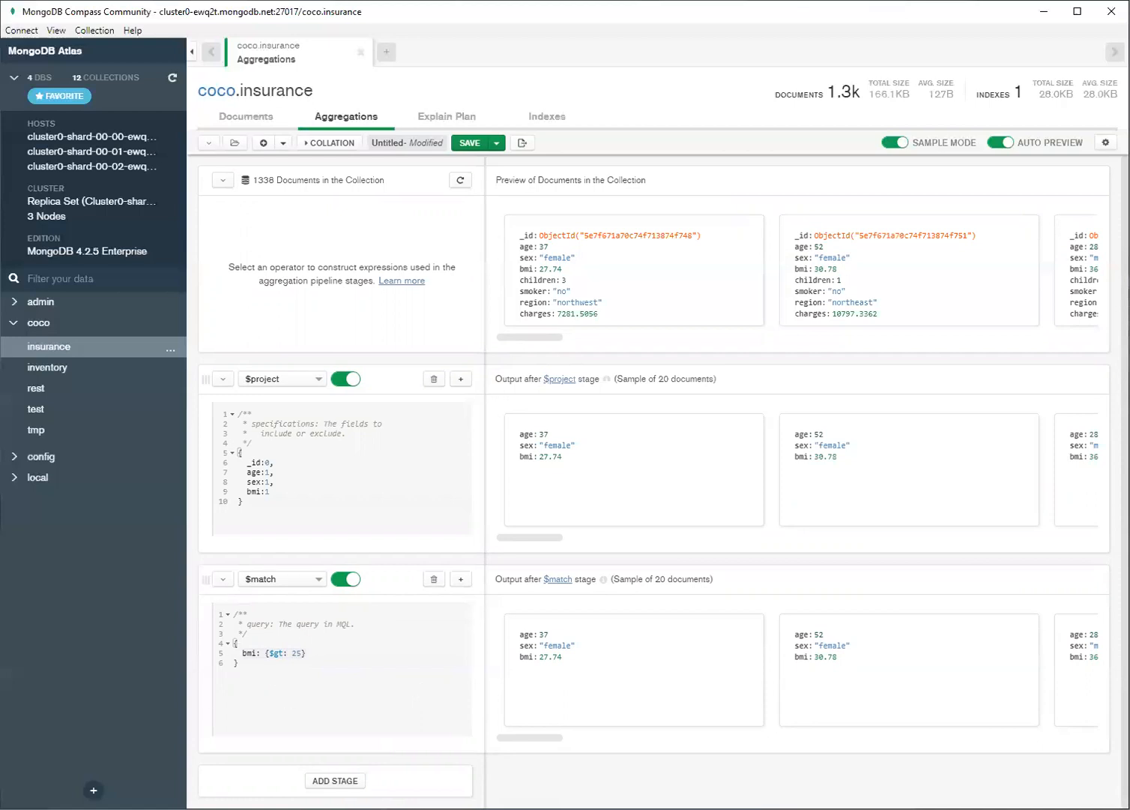
Add a third stage at the end of the pipeline with the $group operator
left_click(335, 780)
left_click(298, 588)
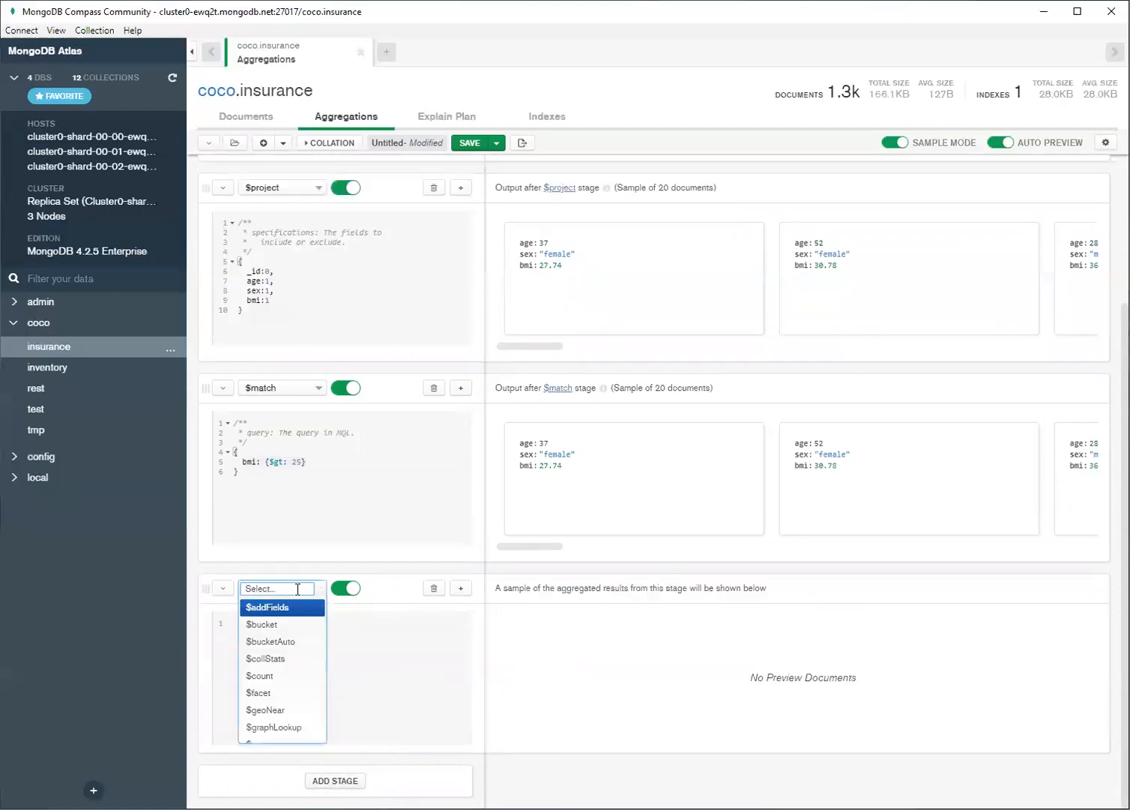
type("group")
scroll(283, 674, "up", 1)
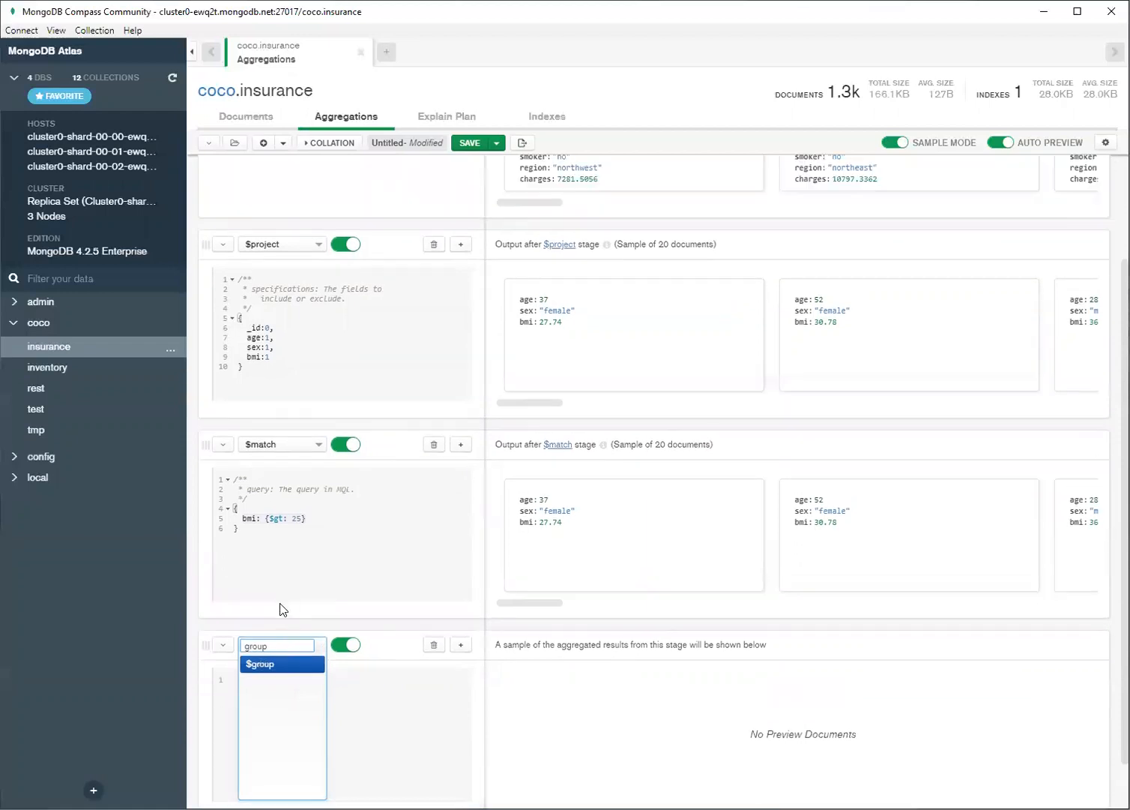
left_click(260, 682)
scroll(395, 494, "down", 1)
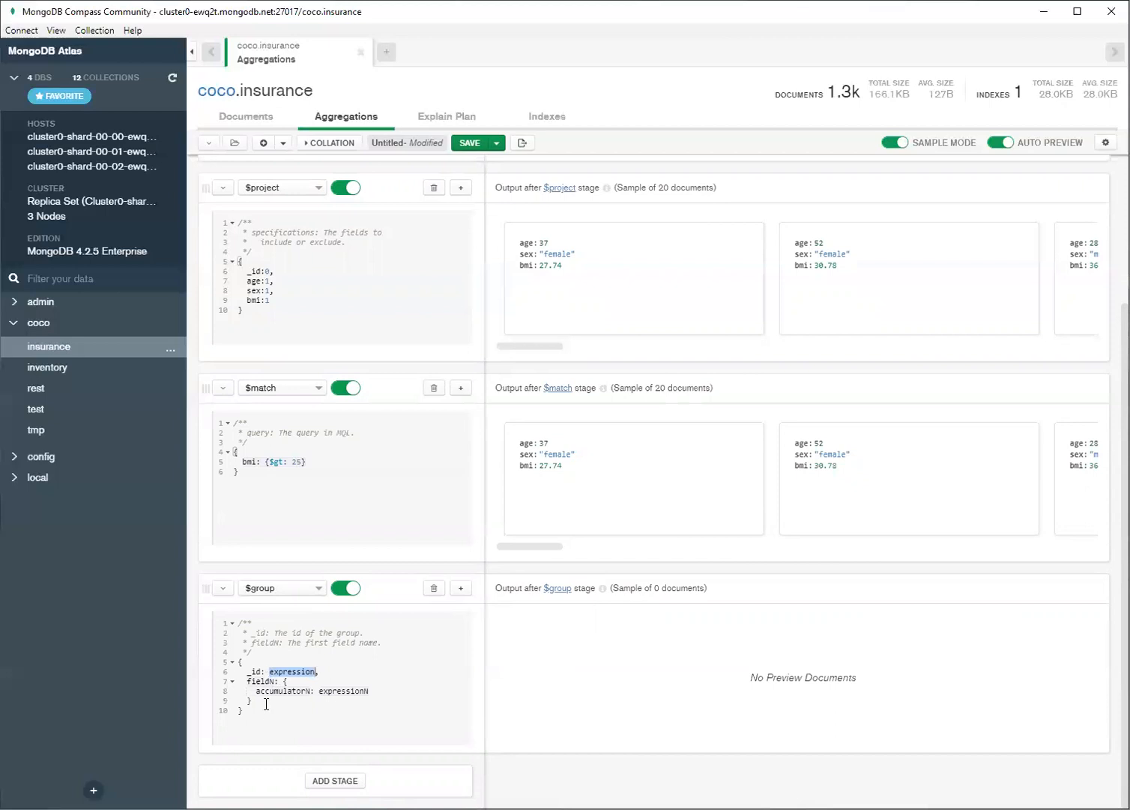
Set the $group stage's _id expression to '$sex'
double_click(255, 672)
double_click(283, 672)
key("BackSpace")
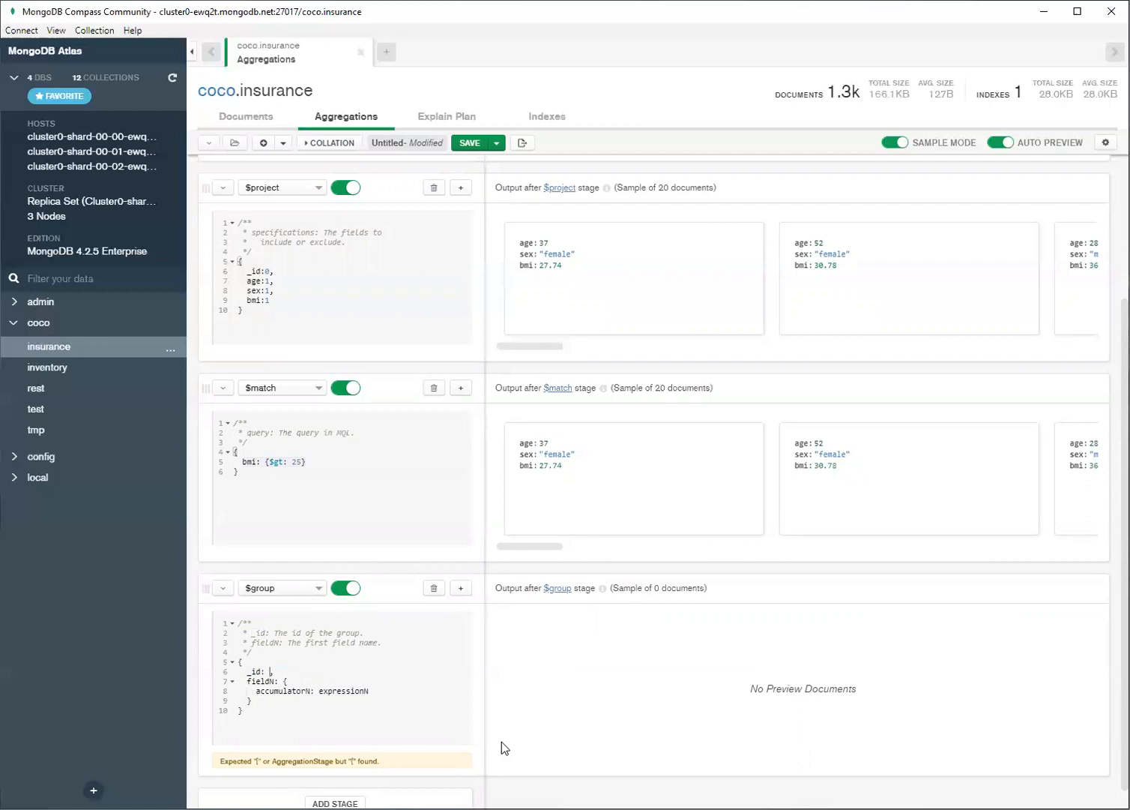
type("sex")
left_click(296, 704)
left_click(271, 672)
type("'sex'")
key("Left")
key("Left")
type("$")
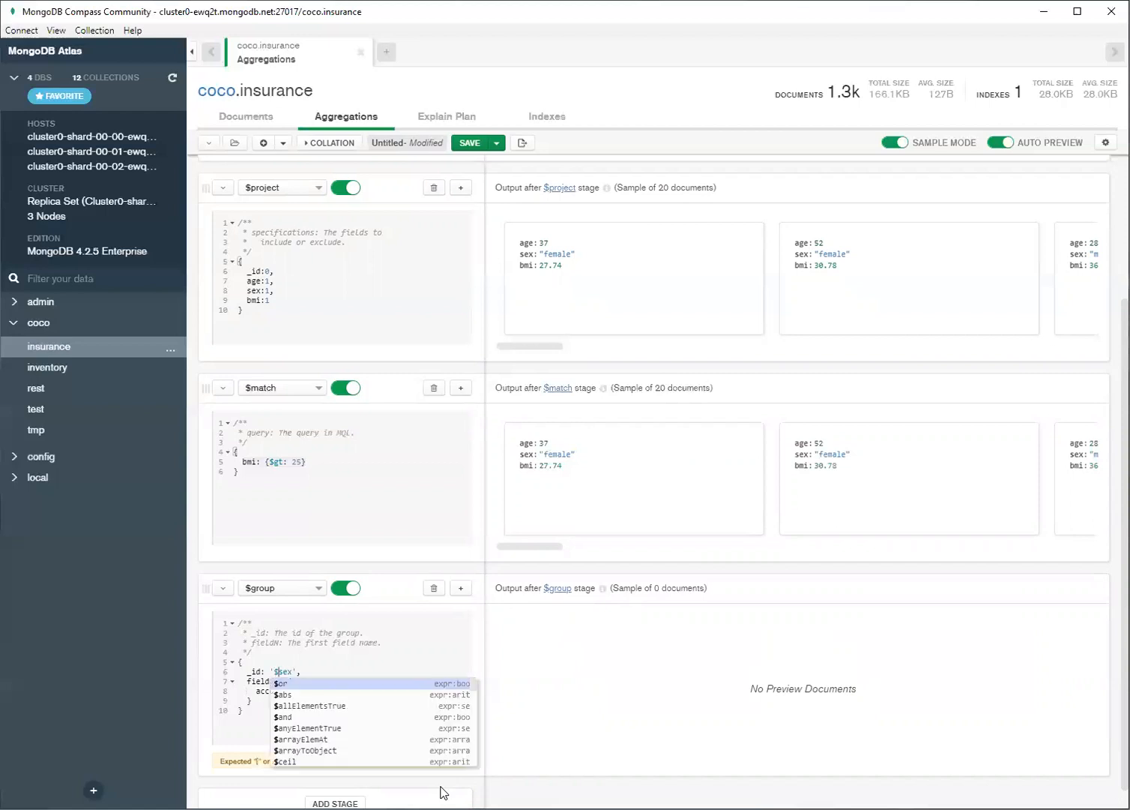
left_click(337, 657)
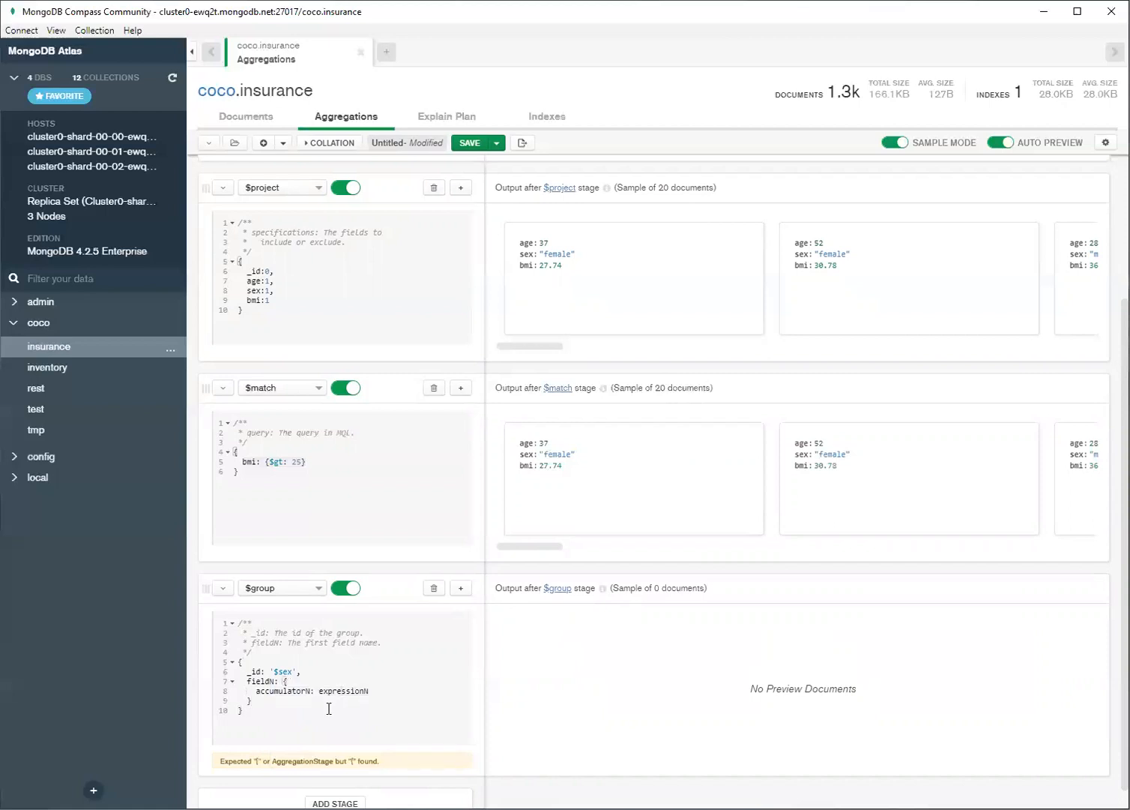
Name the $group stage's output field avg_age and set its accumulator to $avg
left_click(316, 667)
left_click(352, 696)
double_click(261, 681)
type("avg_age")
double_click(289, 690)
left_click(288, 703)
double_click(287, 698)
left_click(286, 694)
double_click(280, 690)
type("$")
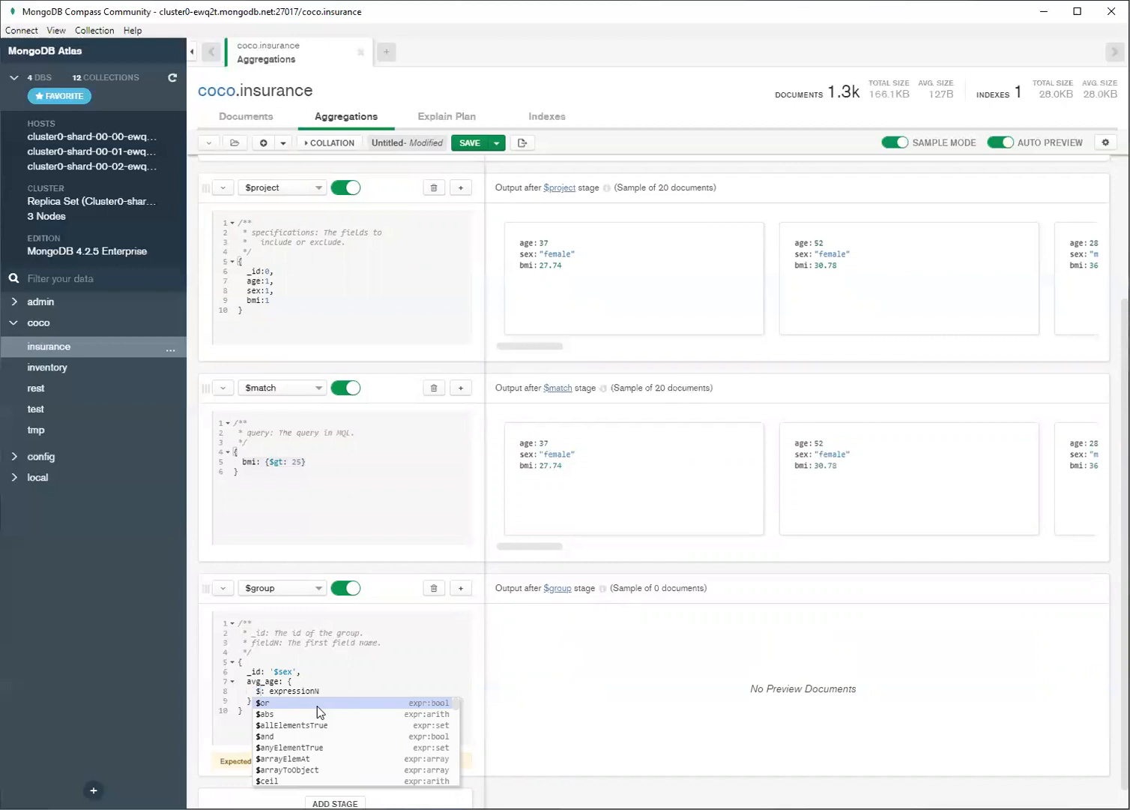
type("avg")
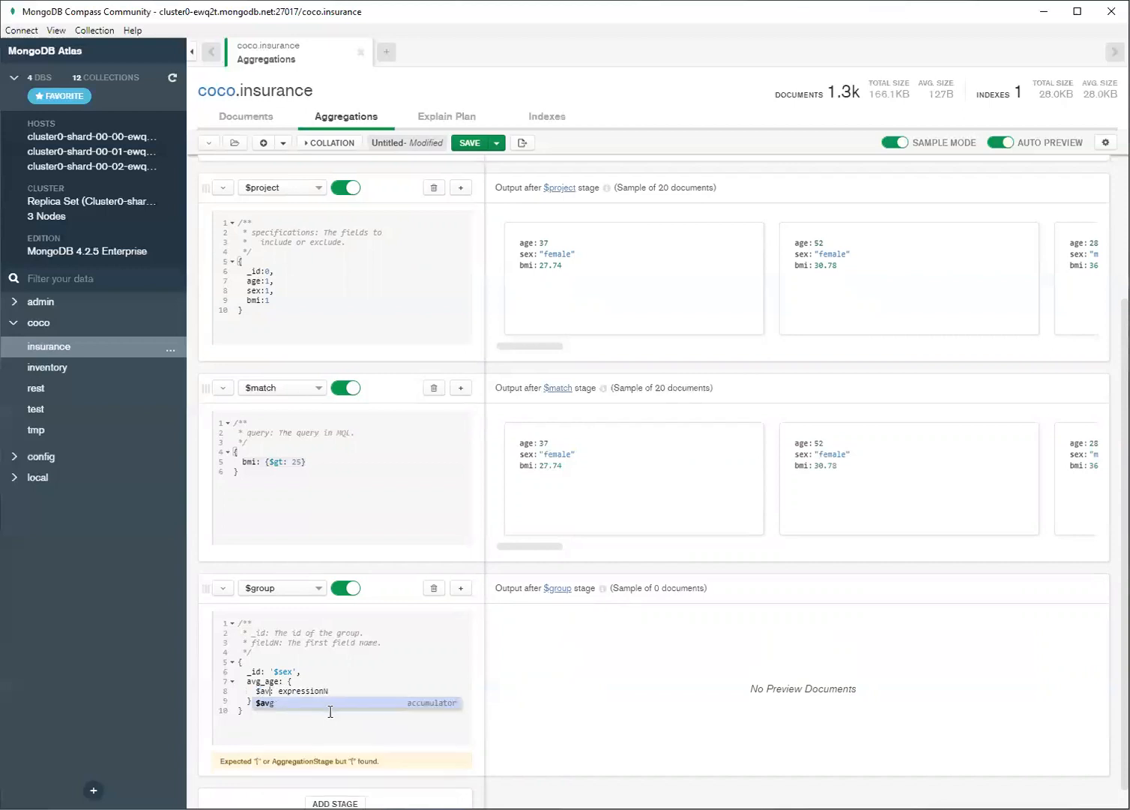
left_click(315, 703)
Replace the expression placeholder of the $avg accumulator with '$age'
double_click(309, 687)
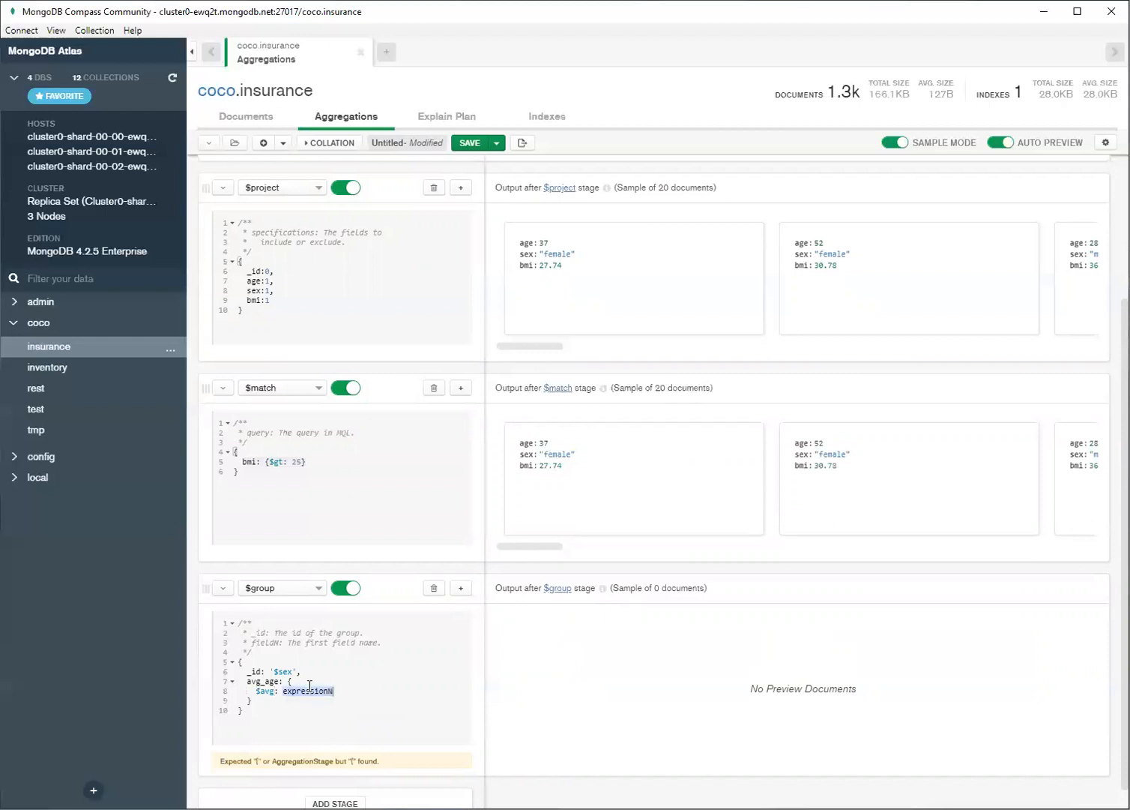
key("BackSpace")
type("ag")
type("e")
type("'")
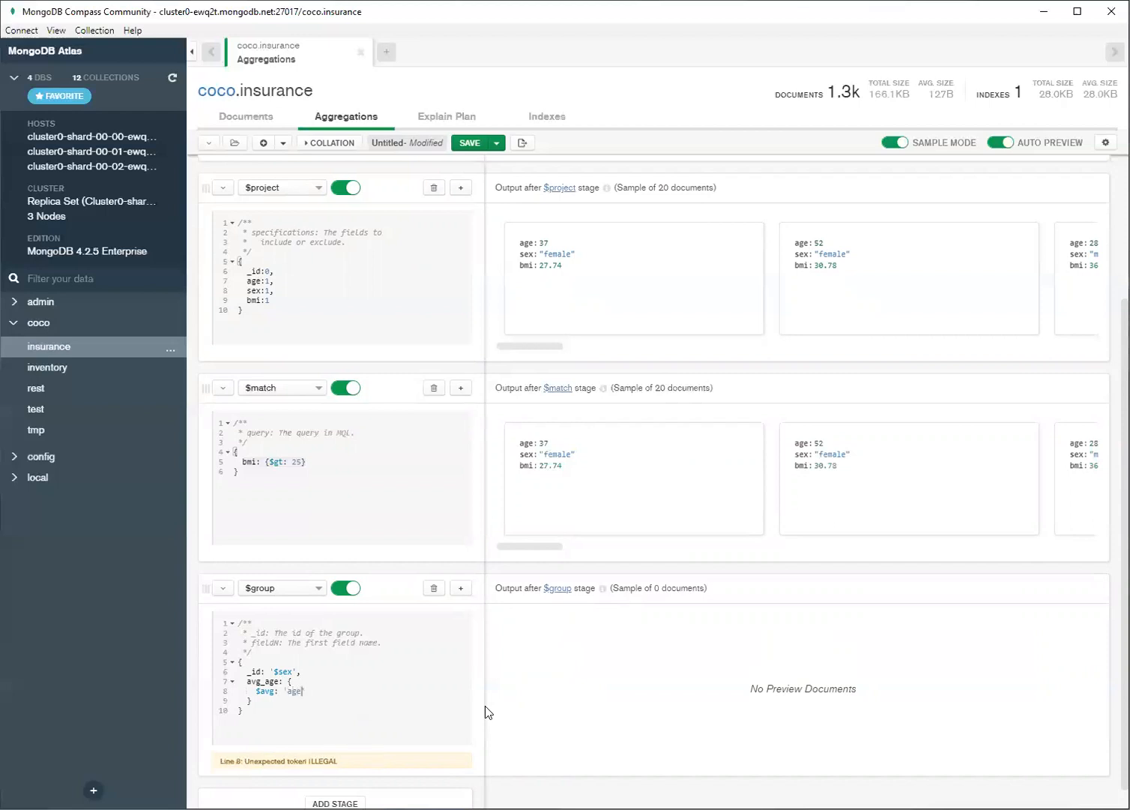
type("'")
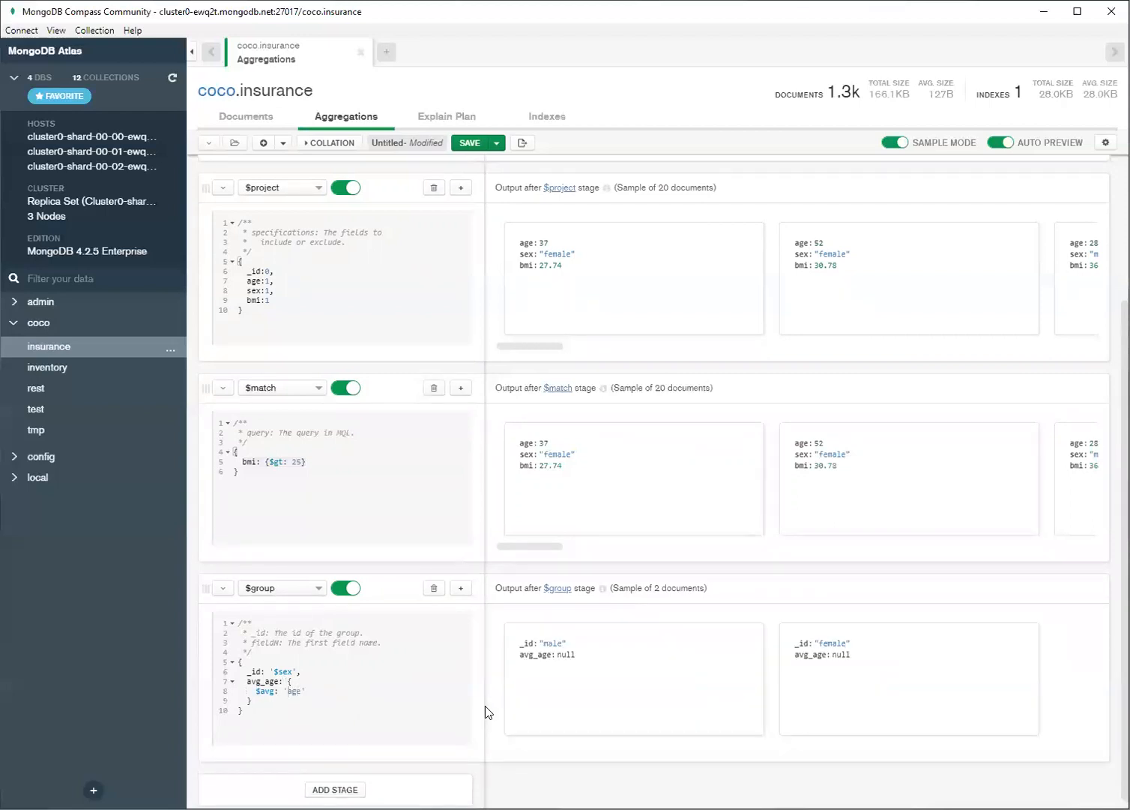
type("$")
left_click(365, 680)
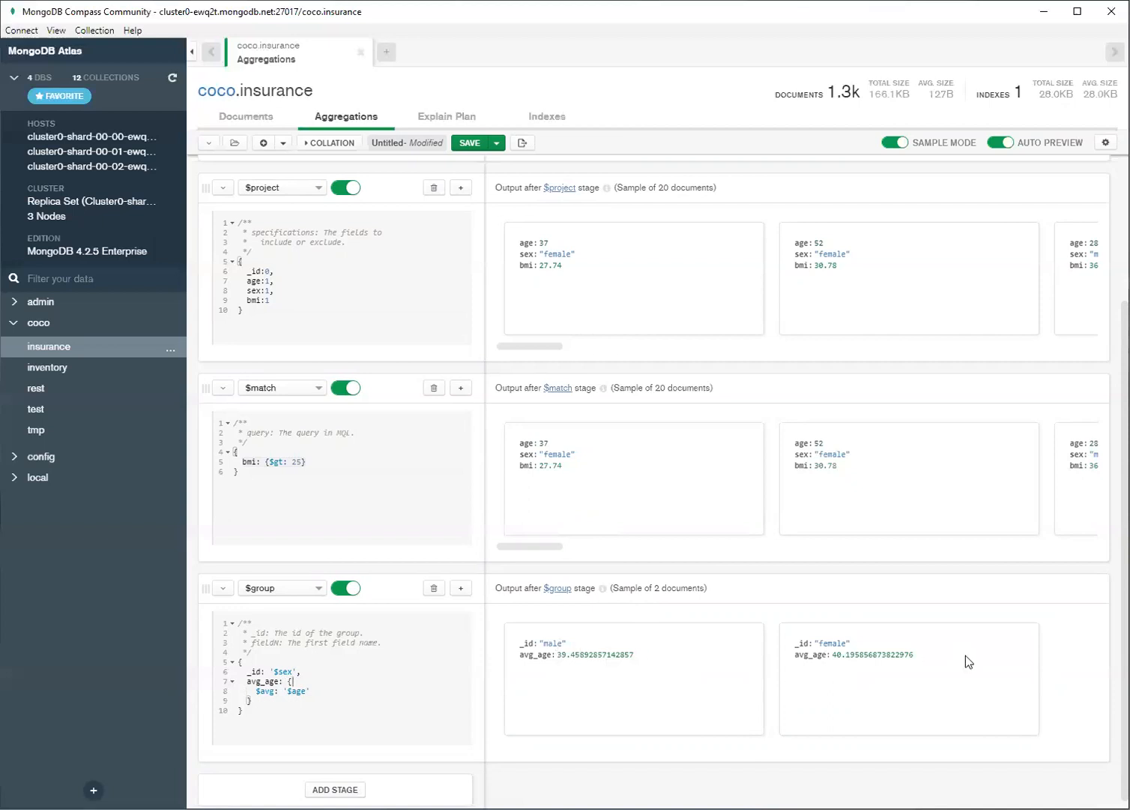
Duplicate the avg_age block directly below itself in the $group stage, separating the two blocks with a comma
left_click(283, 704)
left_click_drag(256, 699, 249, 685)
key("ctrl+c")
left_click(268, 702)
key("Return")
key("ctrl+v")
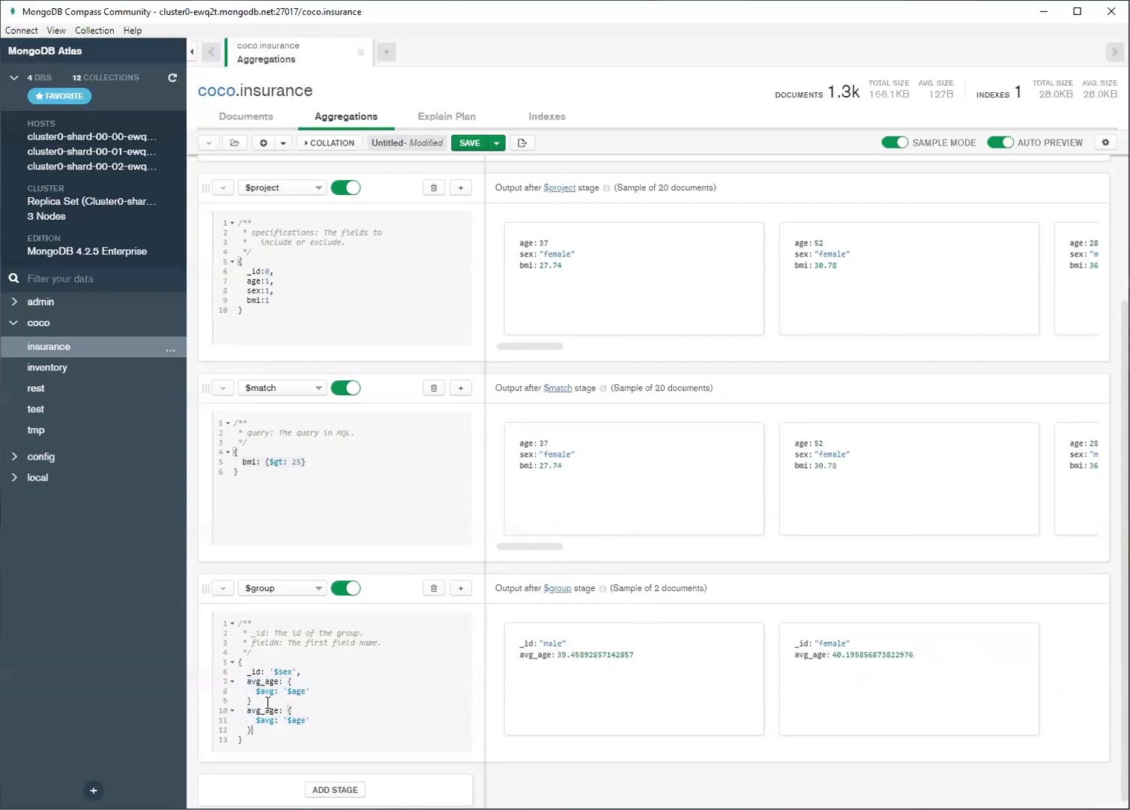
left_click(281, 679)
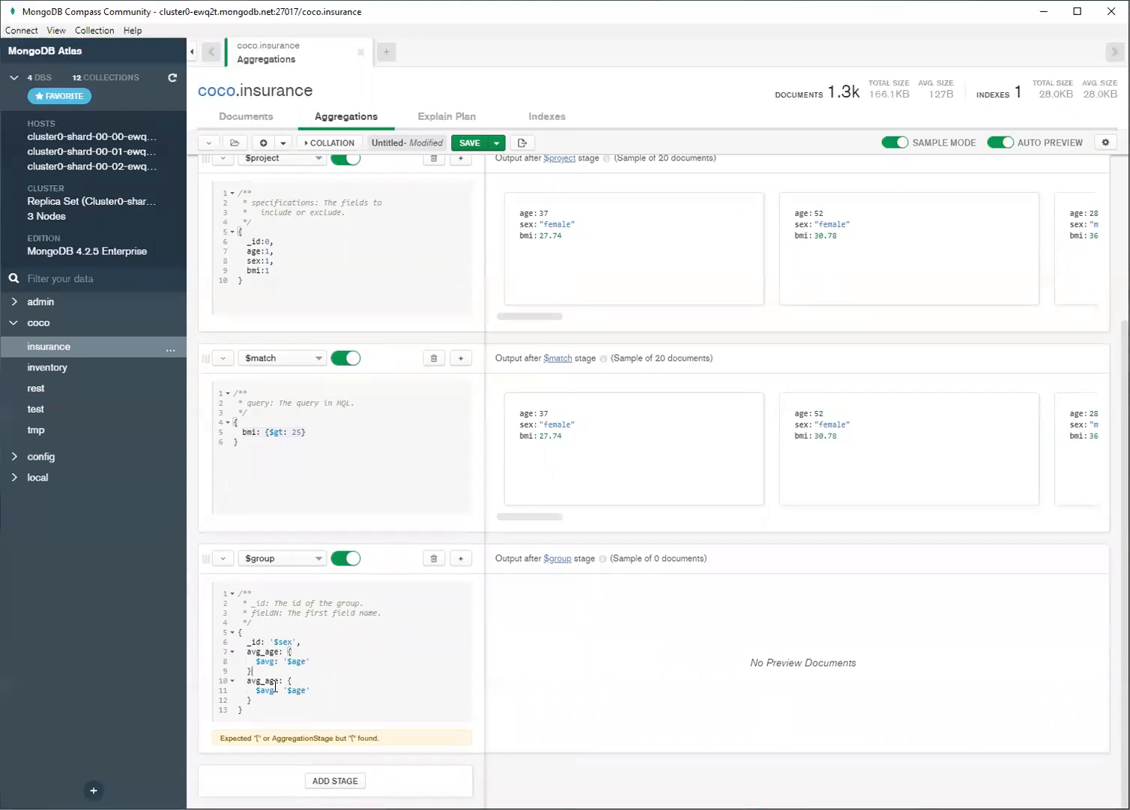
type(",")
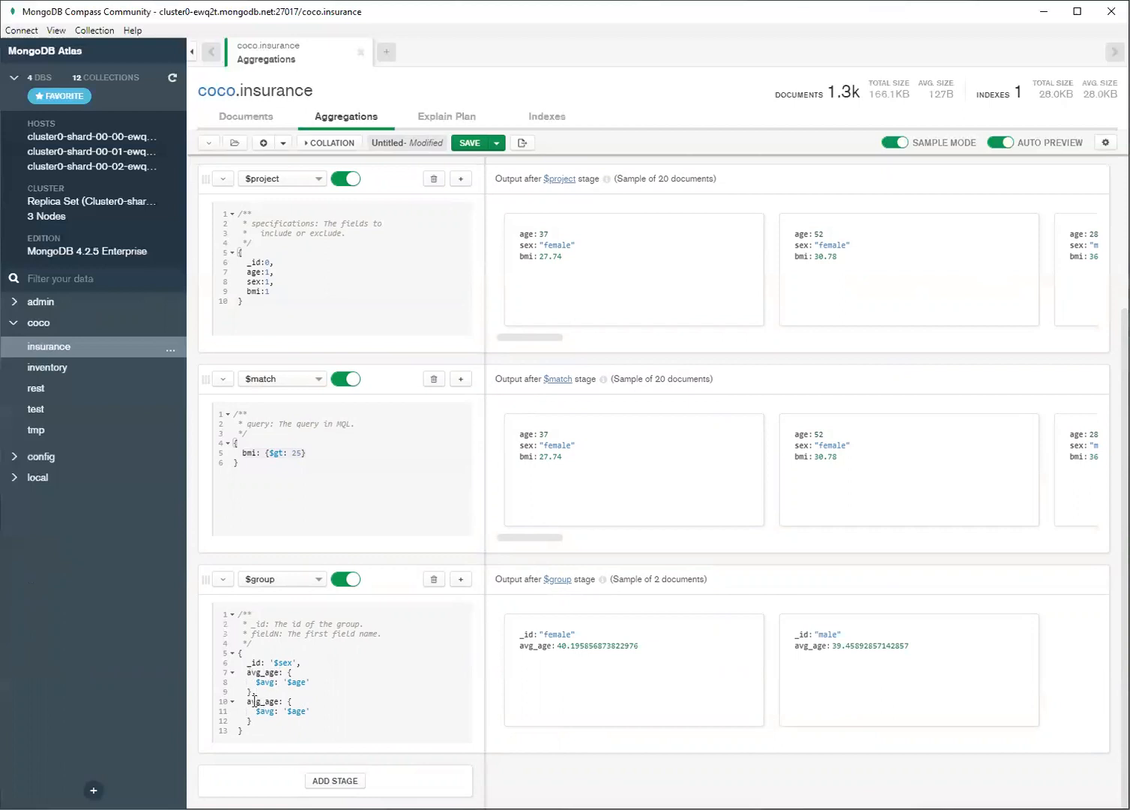
Turn the duplicated avg_age block into a max_bmi field that uses $max on '$bmi'
left_click_drag(247, 701, 279, 701)
type("max_bmi")
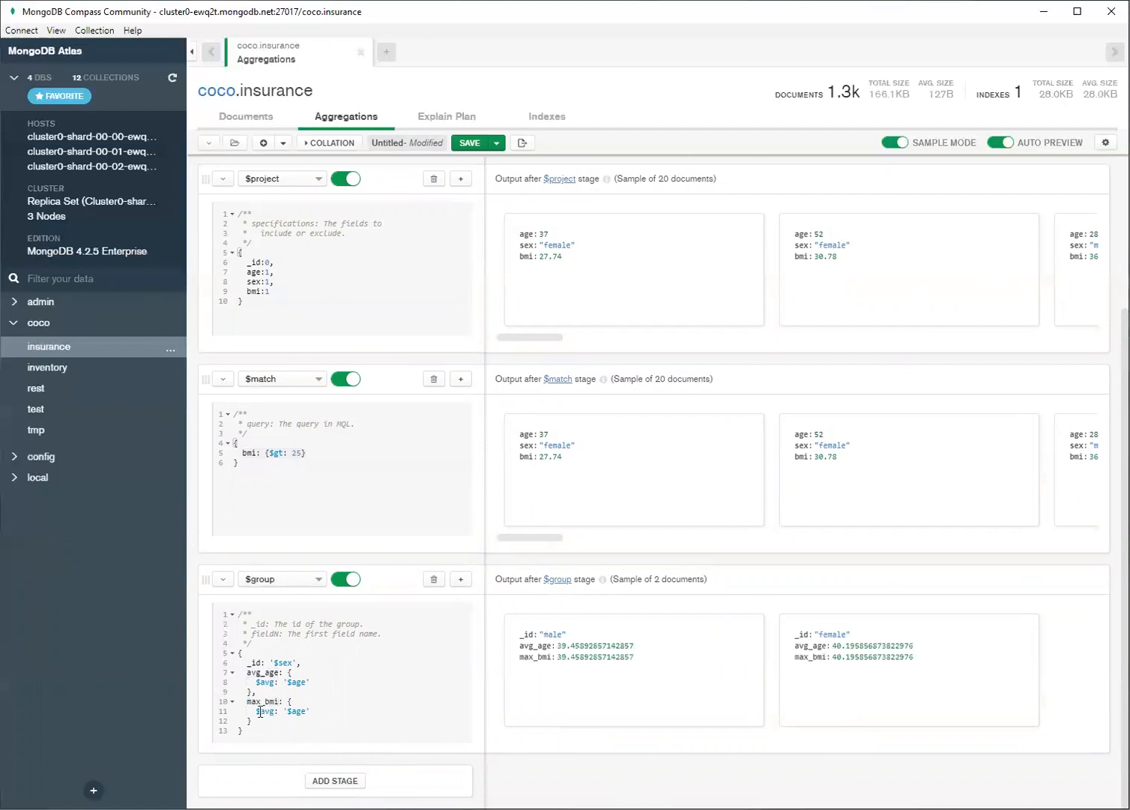
left_click_drag(259, 711, 274, 711)
type("max")
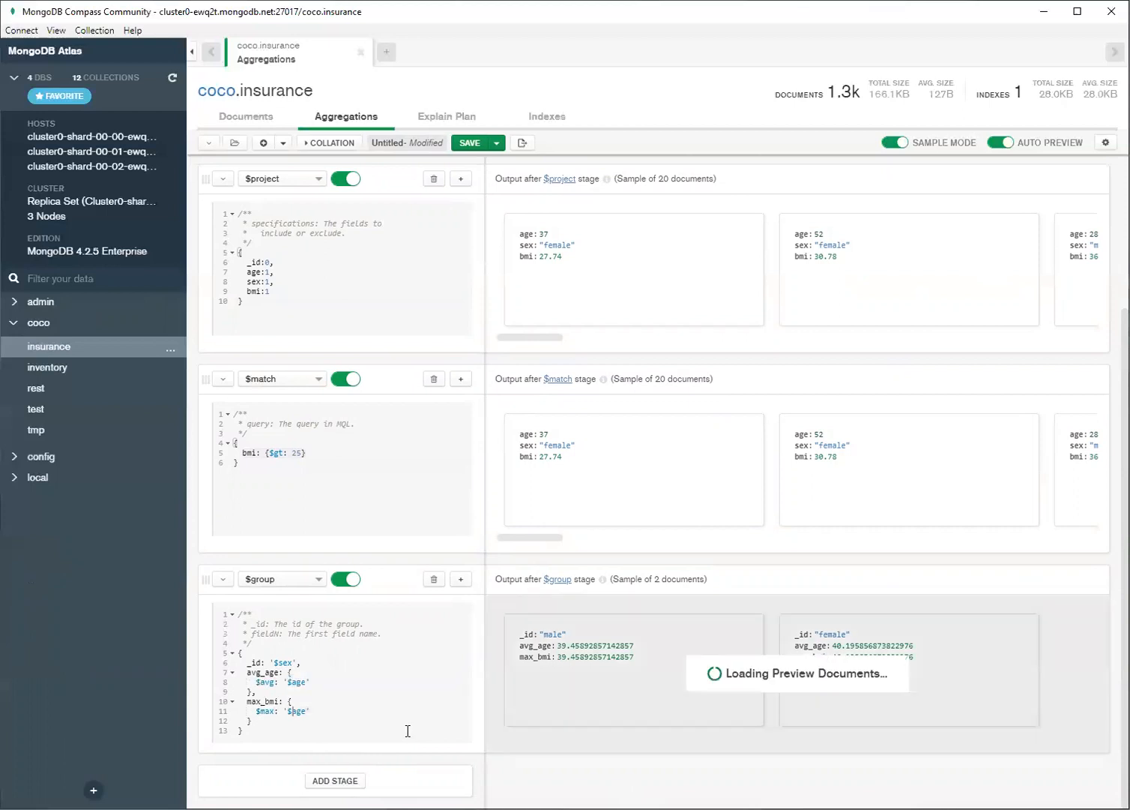
key("BackSpace")
key("BackSpace")
key("BackSpace")
key("BackSpace")
type("$bmi")
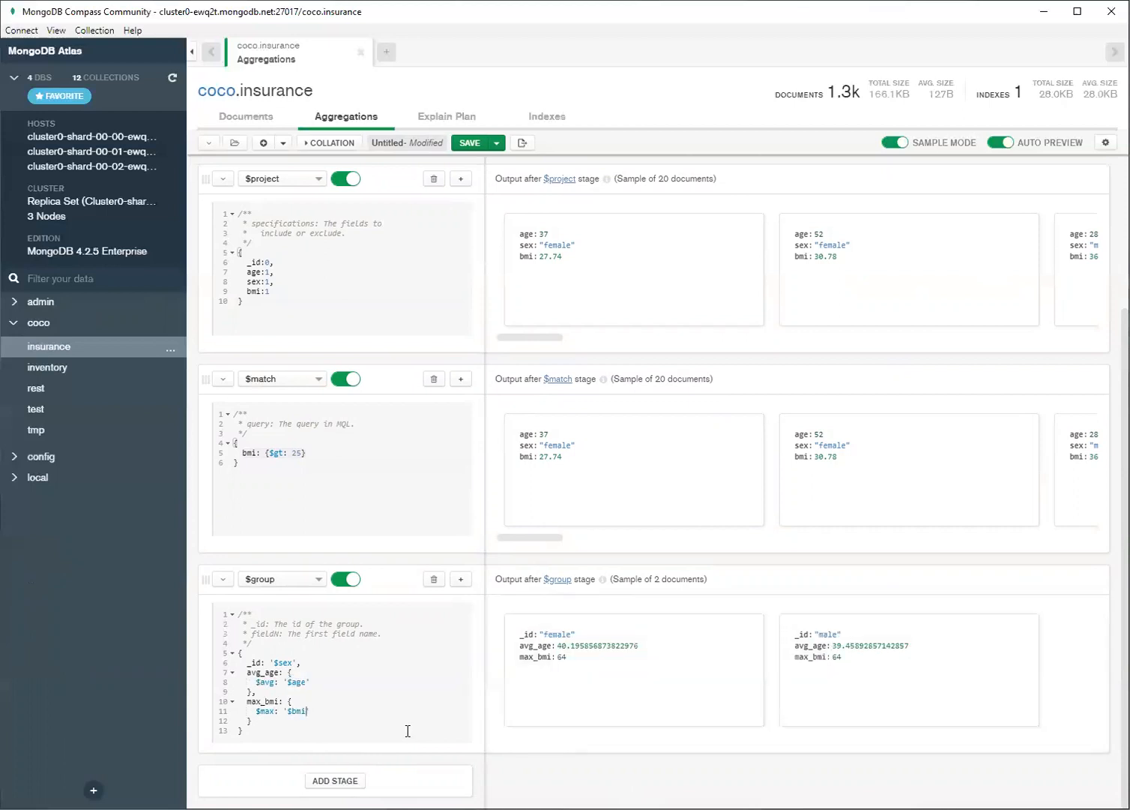
Duplicate the max_bmi block below itself in the $group stage, with a comma between the two blocks
left_click(328, 719)
left_click_drag(252, 720, 245, 702)
key("ctrl+c")
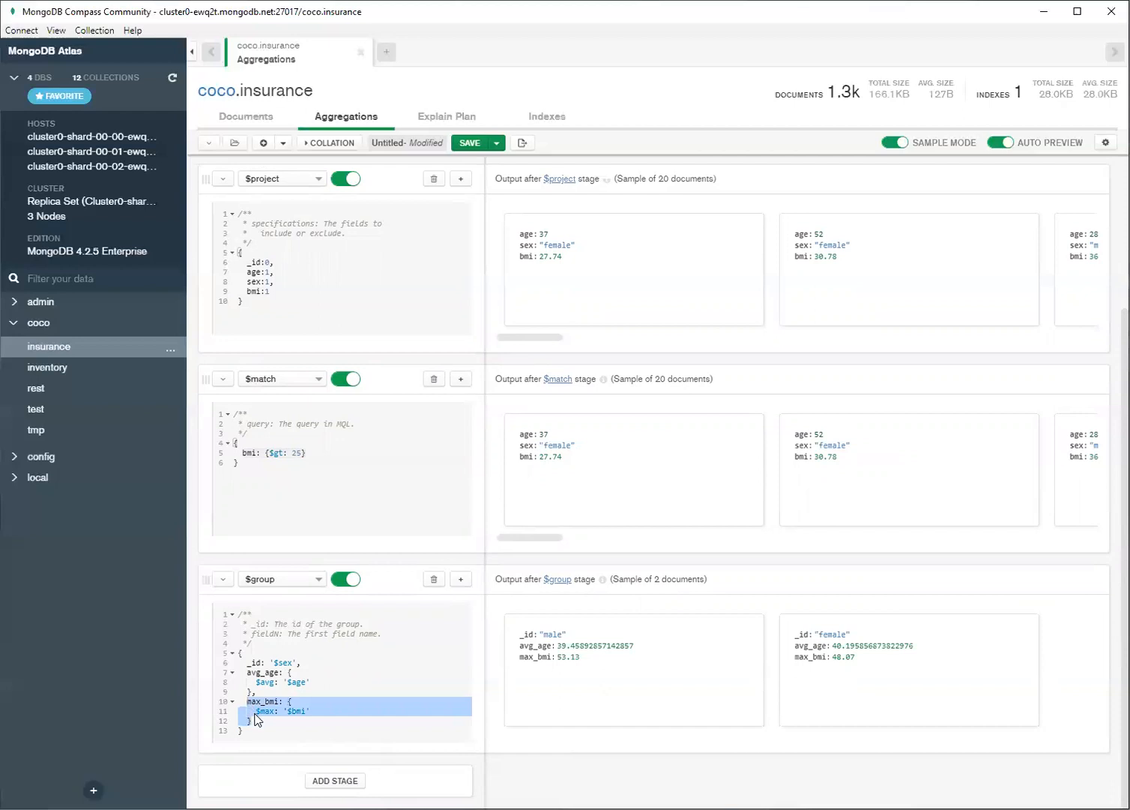
left_click(253, 720)
type(",")
key("Return")
key("ctrl+v")
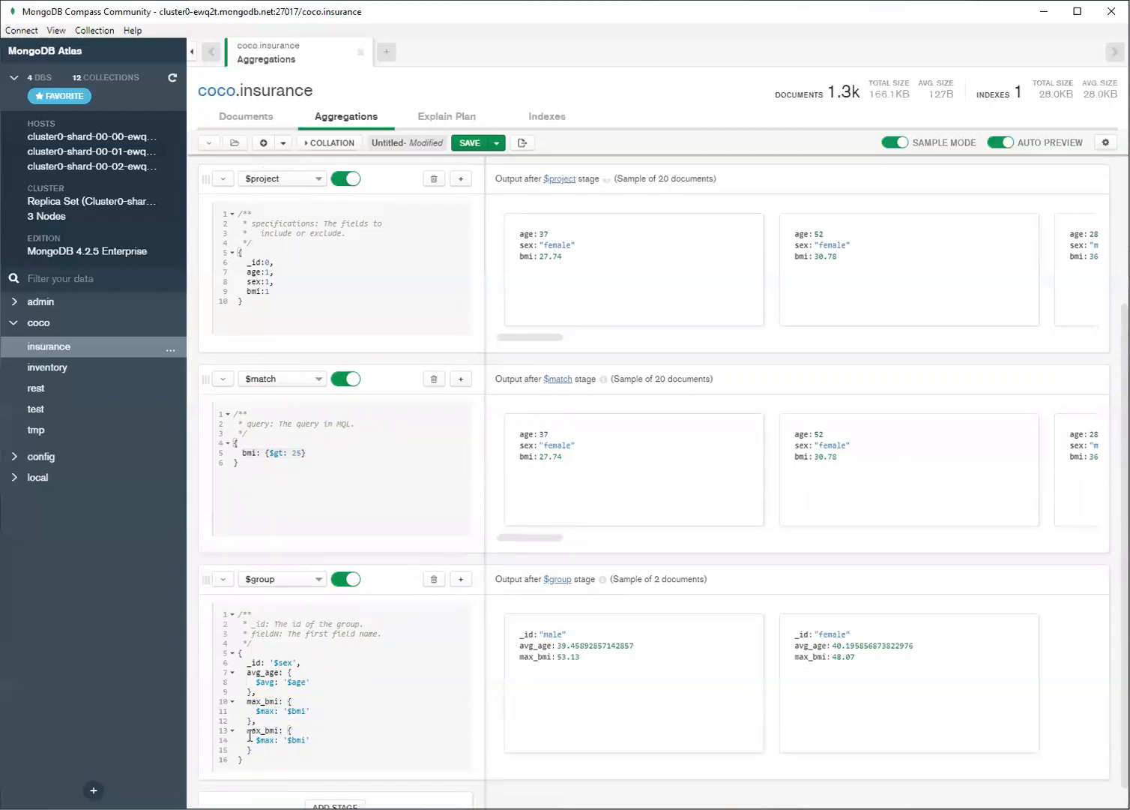
Turn the duplicated max_bmi block into an n_record field computed with $sum: 1
left_click_drag(247, 729, 280, 729)
type("n_record")
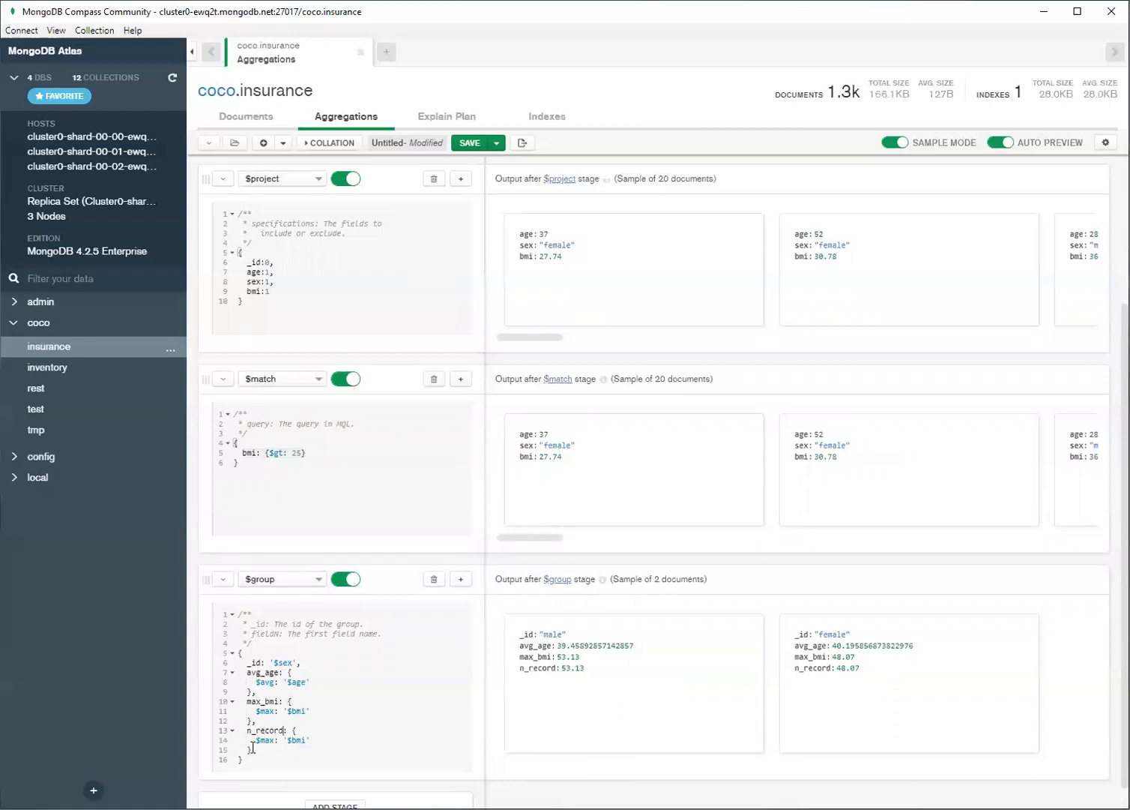
left_click_drag(261, 743, 275, 743)
key("BackSpace")
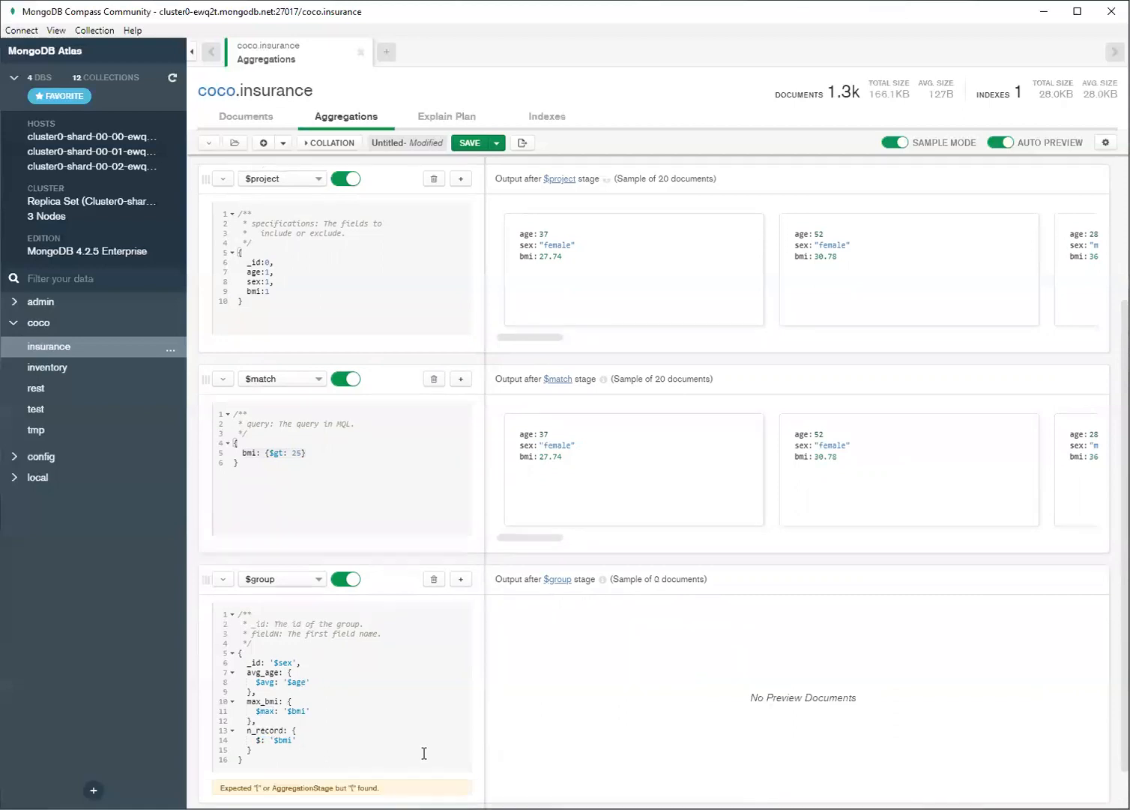
type("sum")
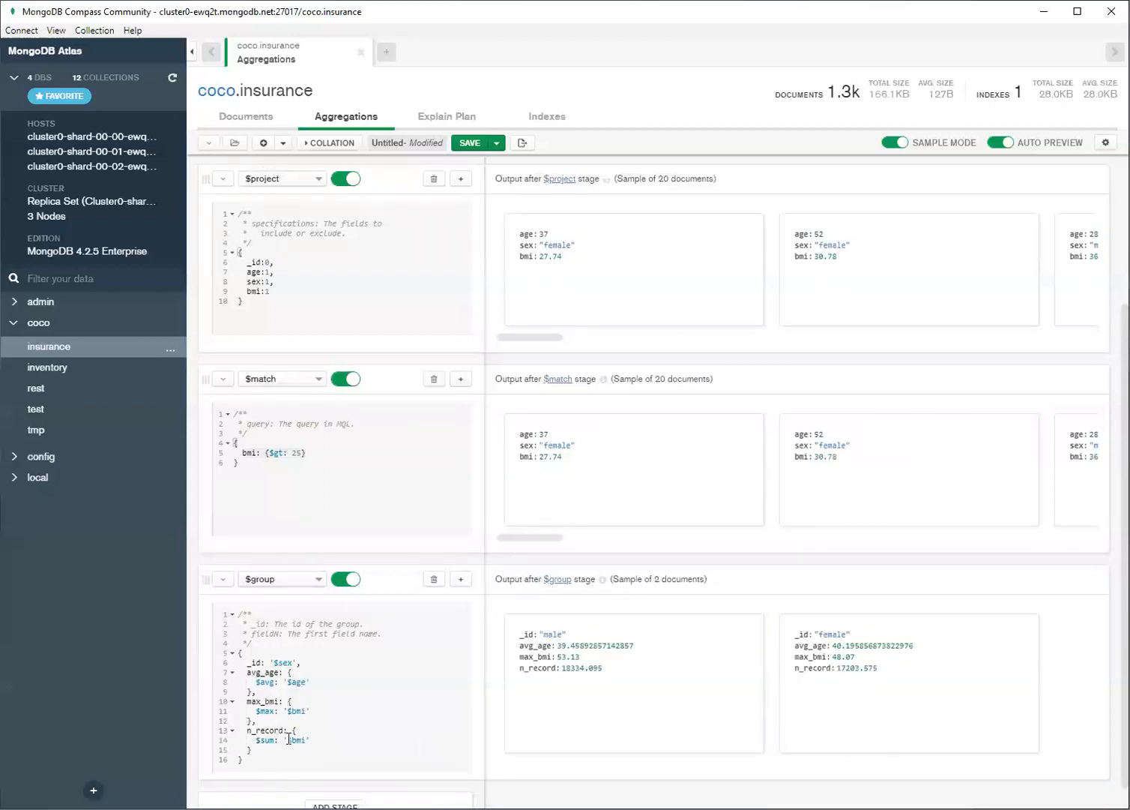
left_click_drag(284, 740, 313, 735)
type("1")
scroll(281, 749, "down", 1)
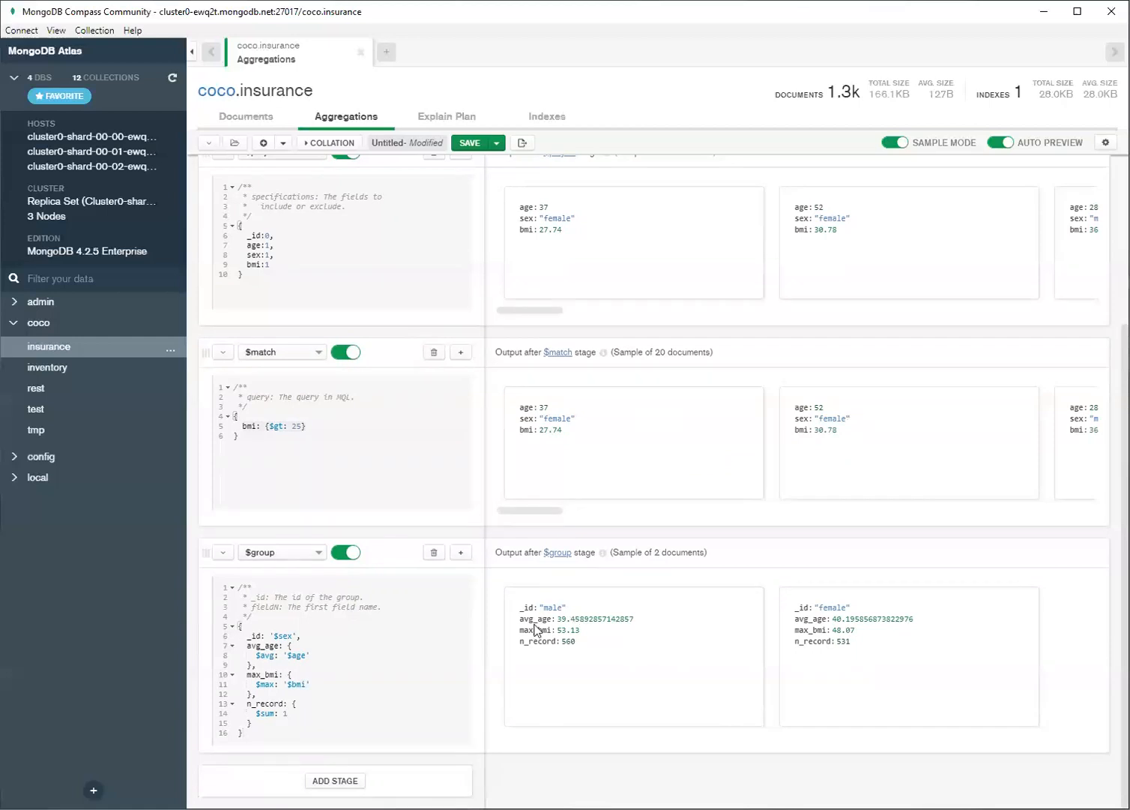
left_click_drag(518, 618, 553, 619)
left_click_drag(557, 618, 658, 624)
left_click(658, 624)
left_click(320, 713)
left_click(321, 685)
Add a fourth stage at the end of the pipeline with the $sort operator
left_click(335, 782)
scroll(375, 699, "down", 3)
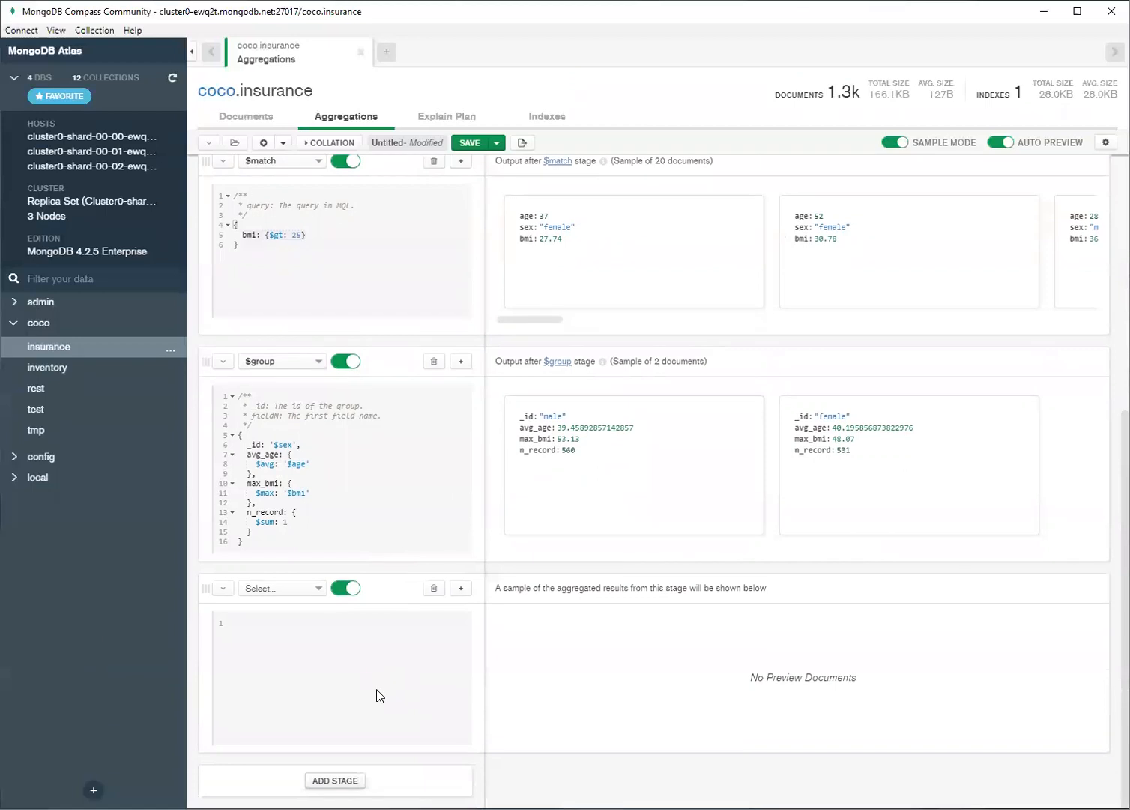
left_click(313, 590)
type("so")
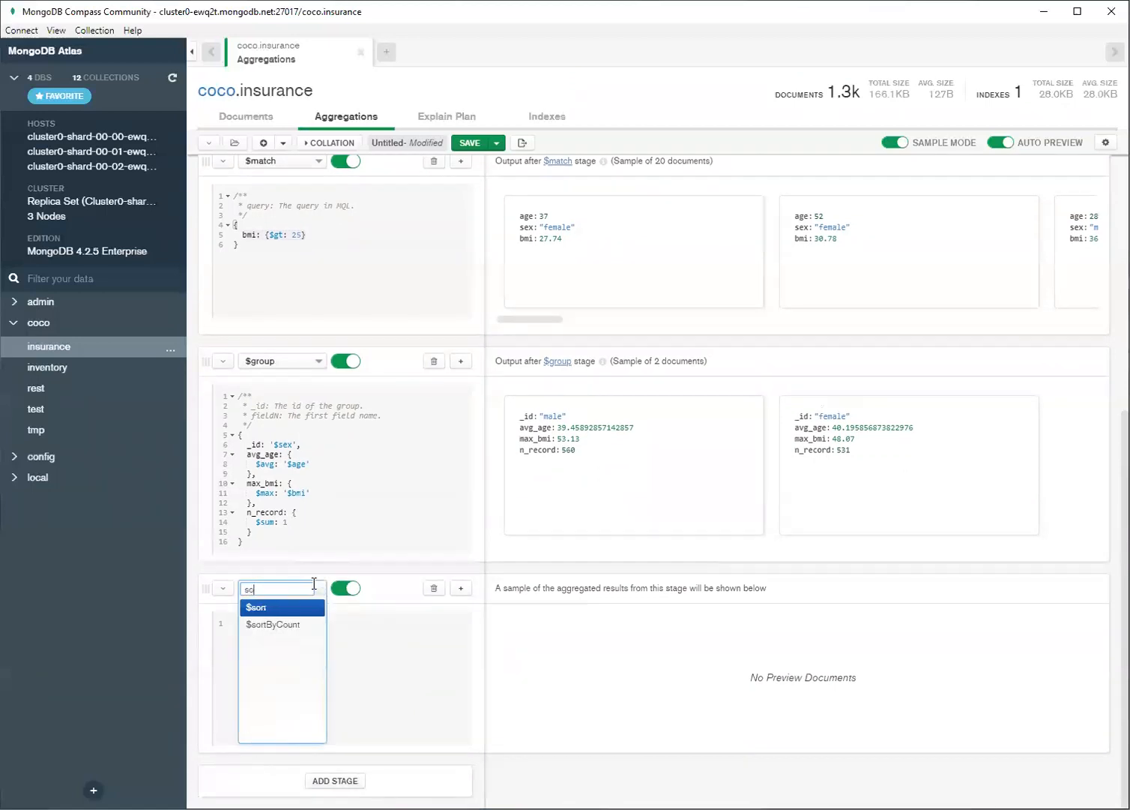
key("Return")
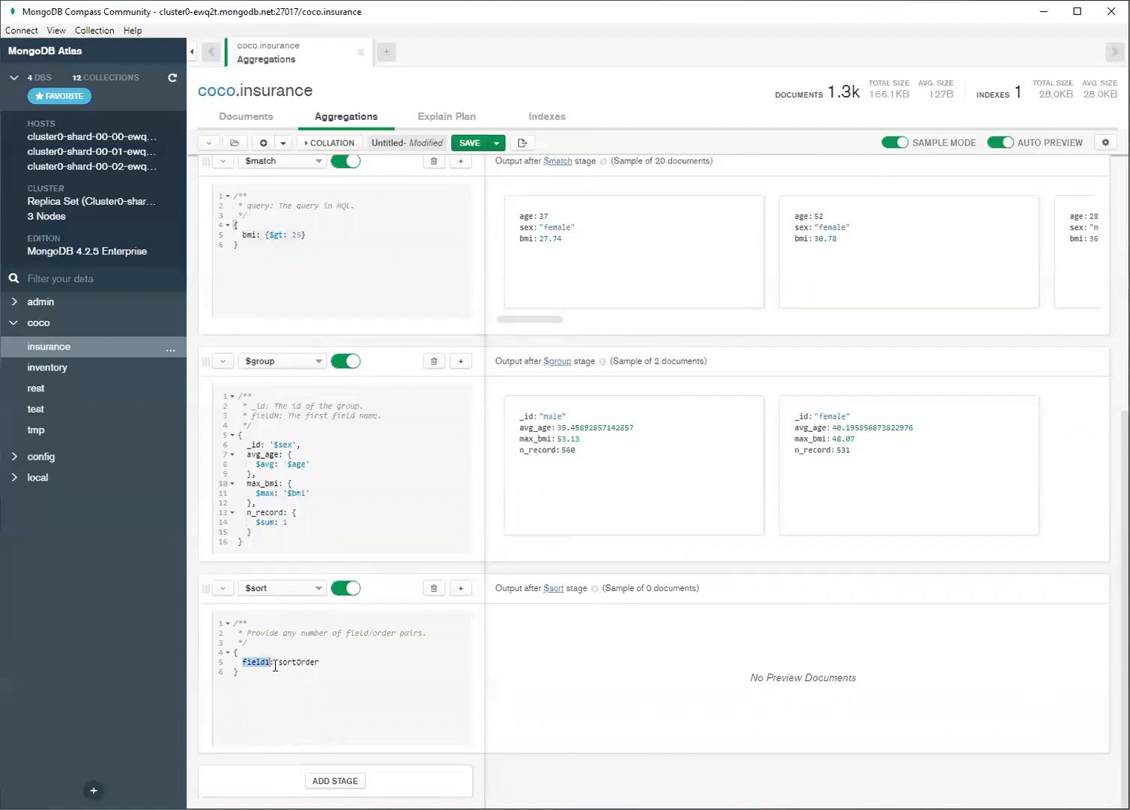
Set the $sort stage to order the documents by n_record: 1
double_click(301, 662)
double_click(257, 661)
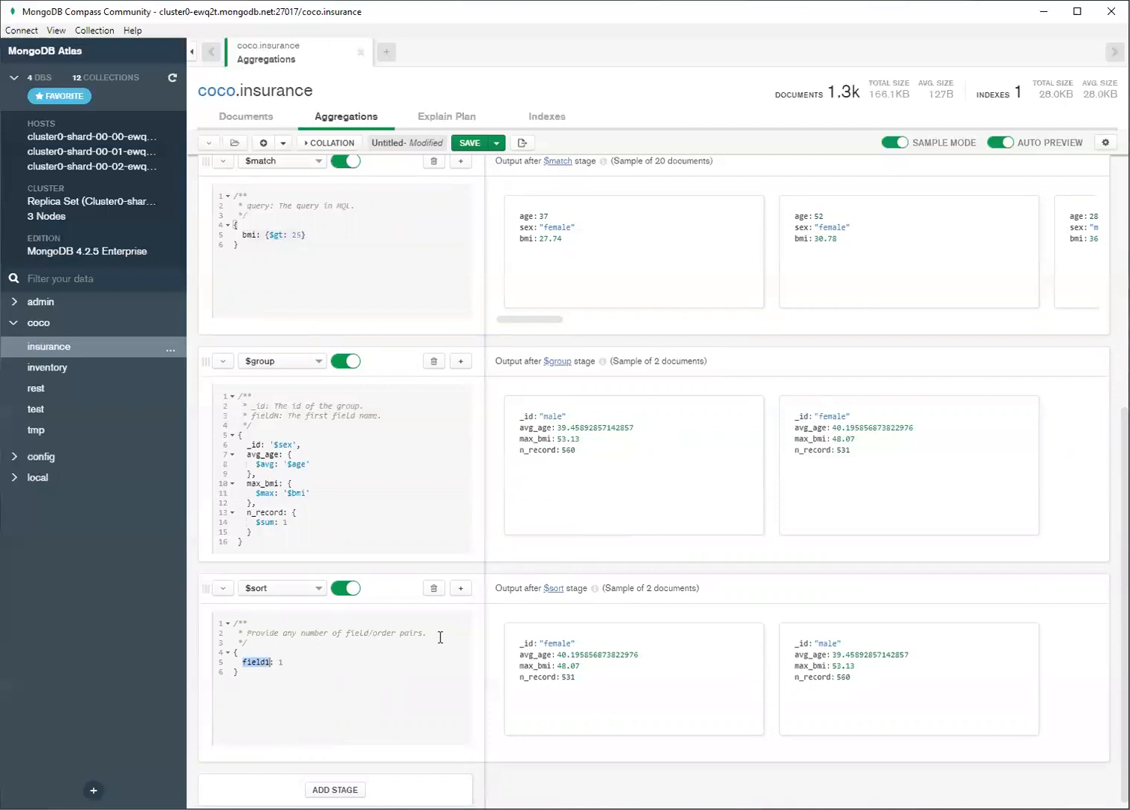
type("n_record")
left_click_drag(562, 678, 577, 681)
left_click(577, 681)
scroll(341, 678, "down", 1)
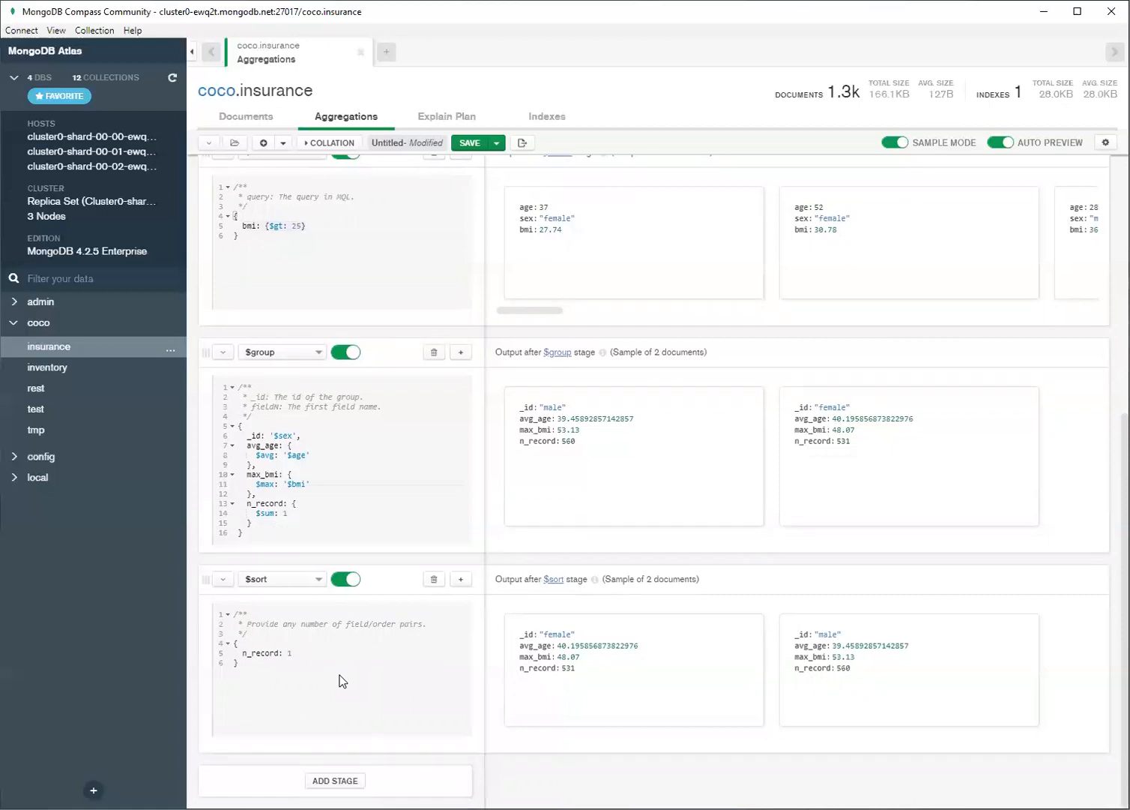
Add a $count stage at the end of the pipeline with 'N' as the count's field name
left_click(335, 780)
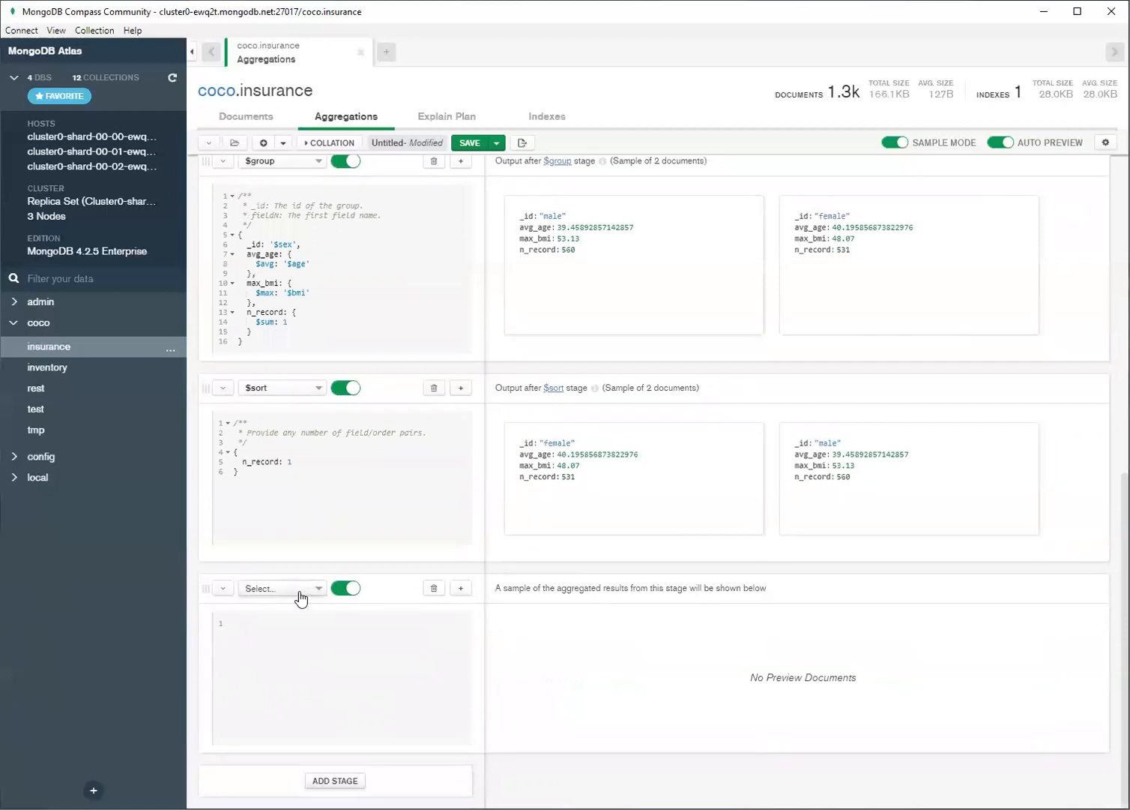
left_click(300, 590)
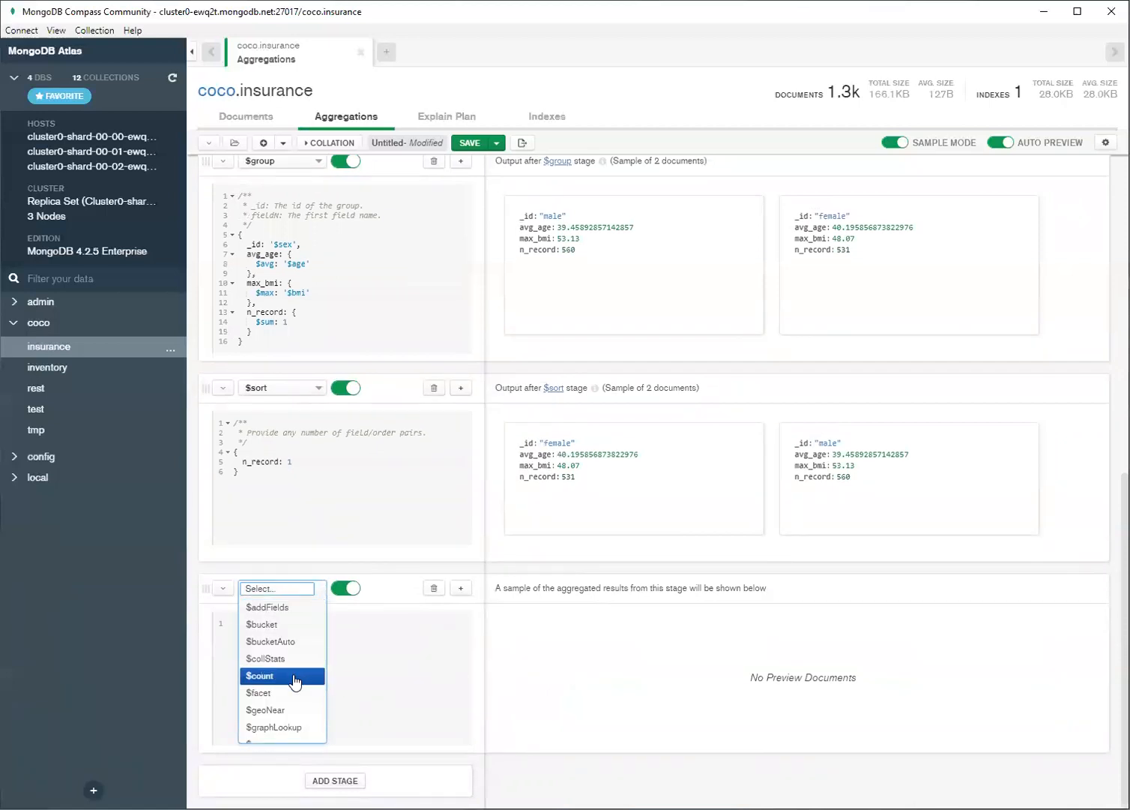
left_click(297, 677)
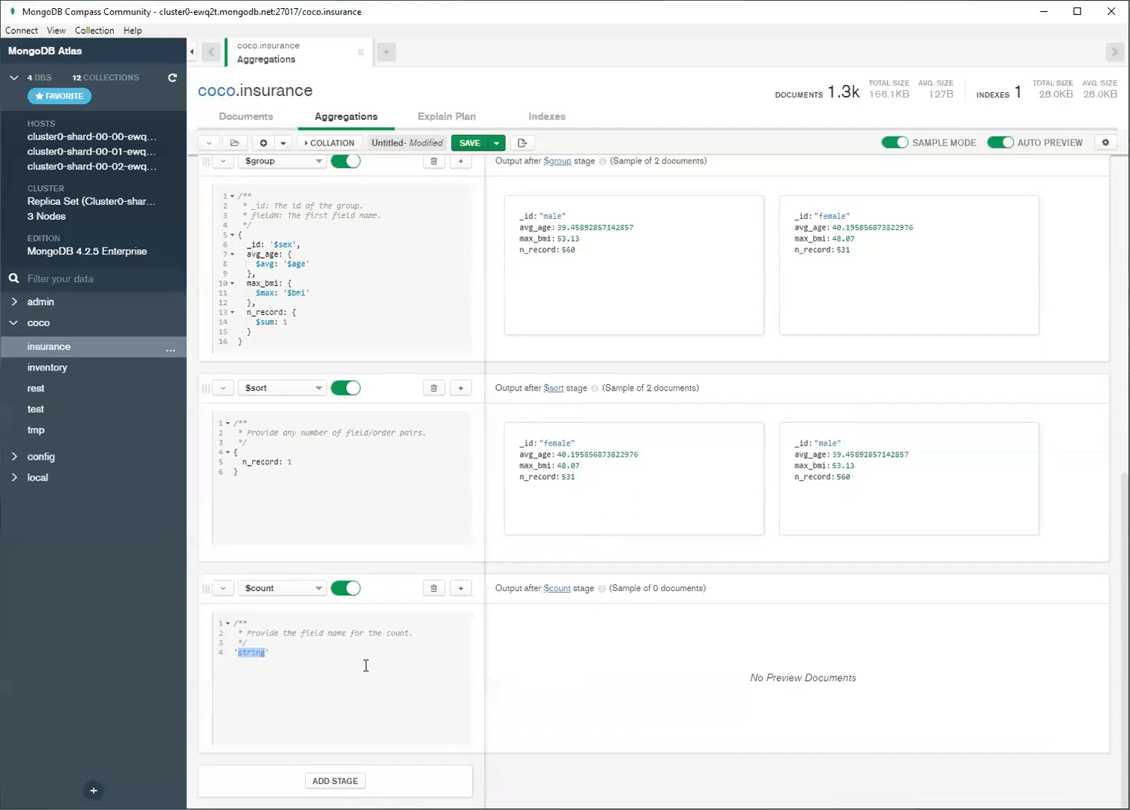
type("N")
key("Right")
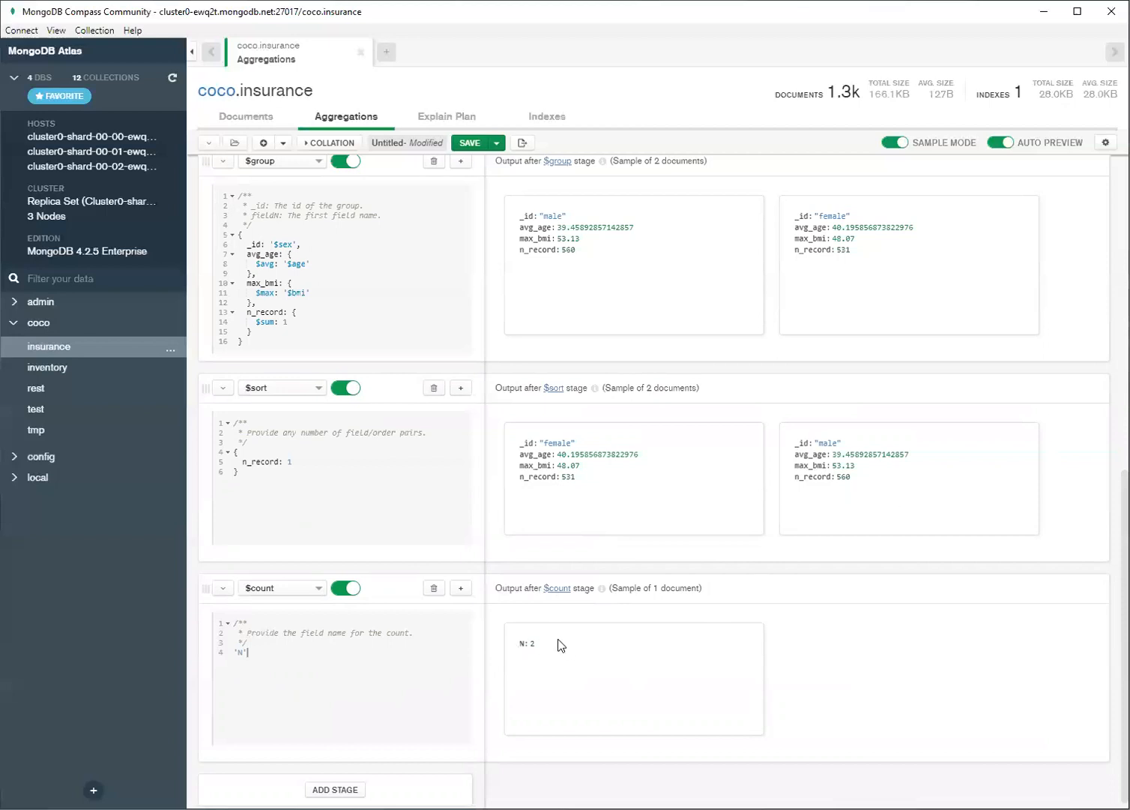
Disable the $sort and $group stages so the $count stage counts the documents from $match
scroll(371, 661, "up", 1)
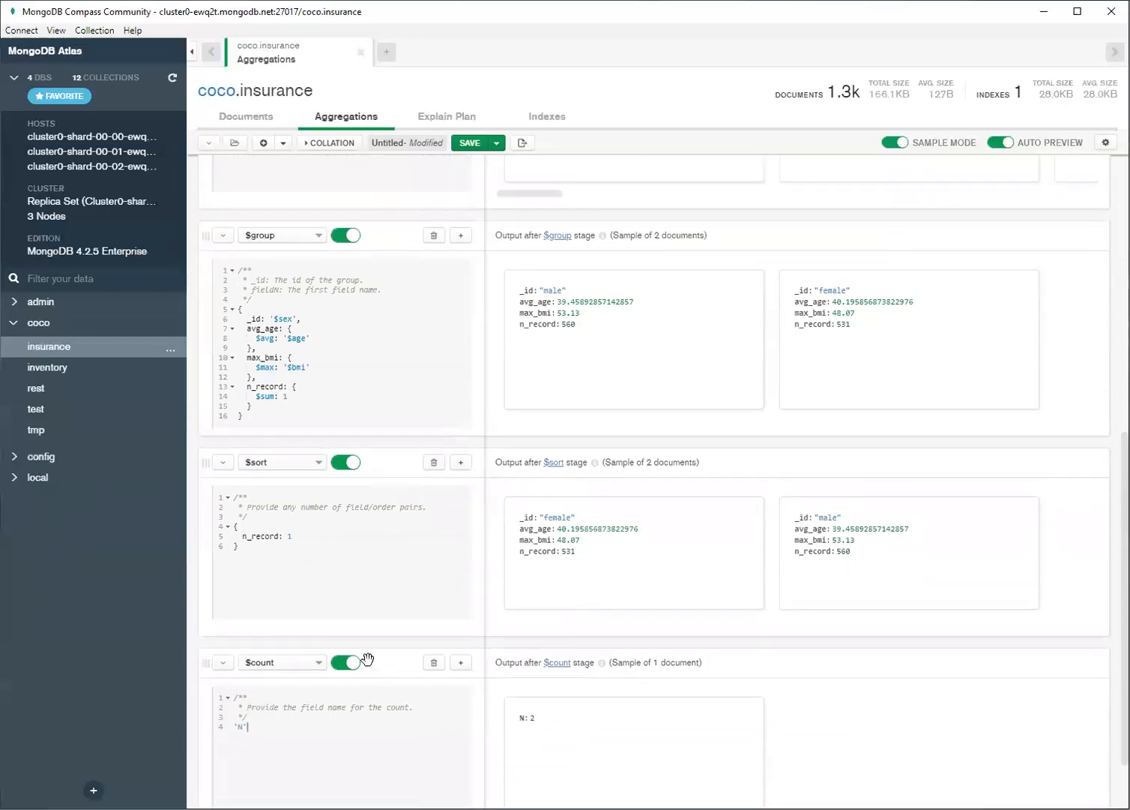
left_click(345, 465)
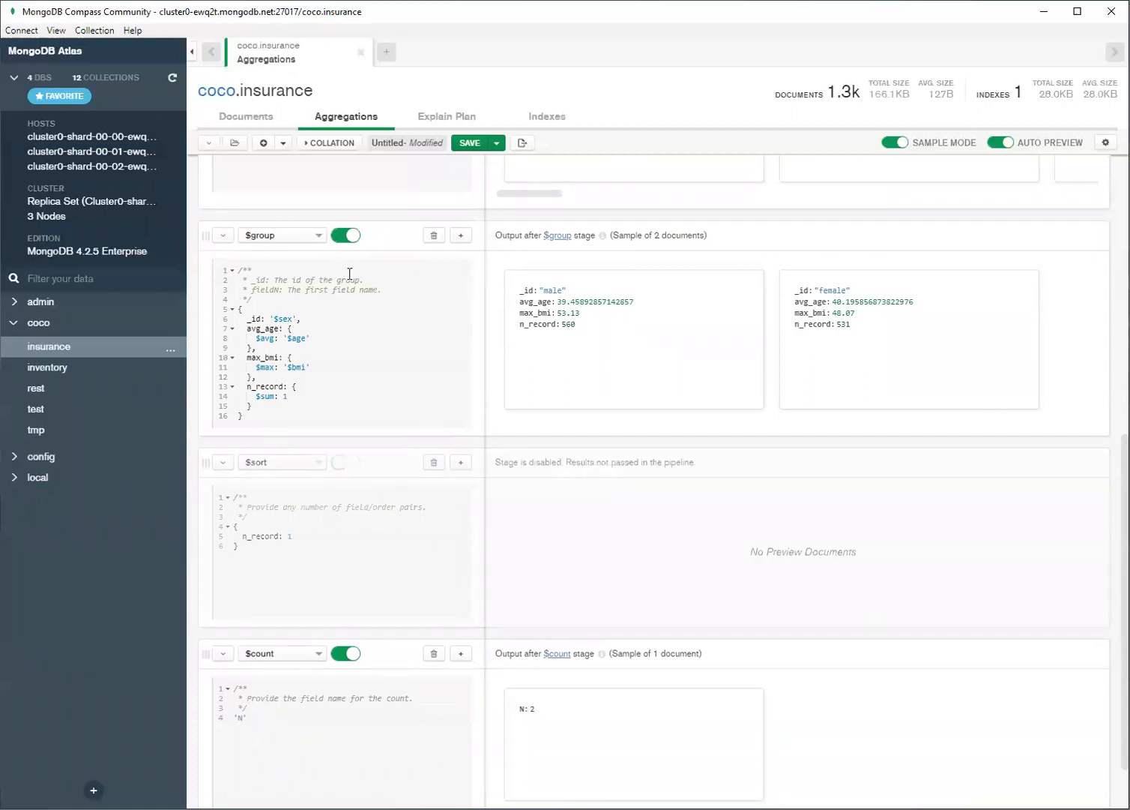
left_click(347, 236)
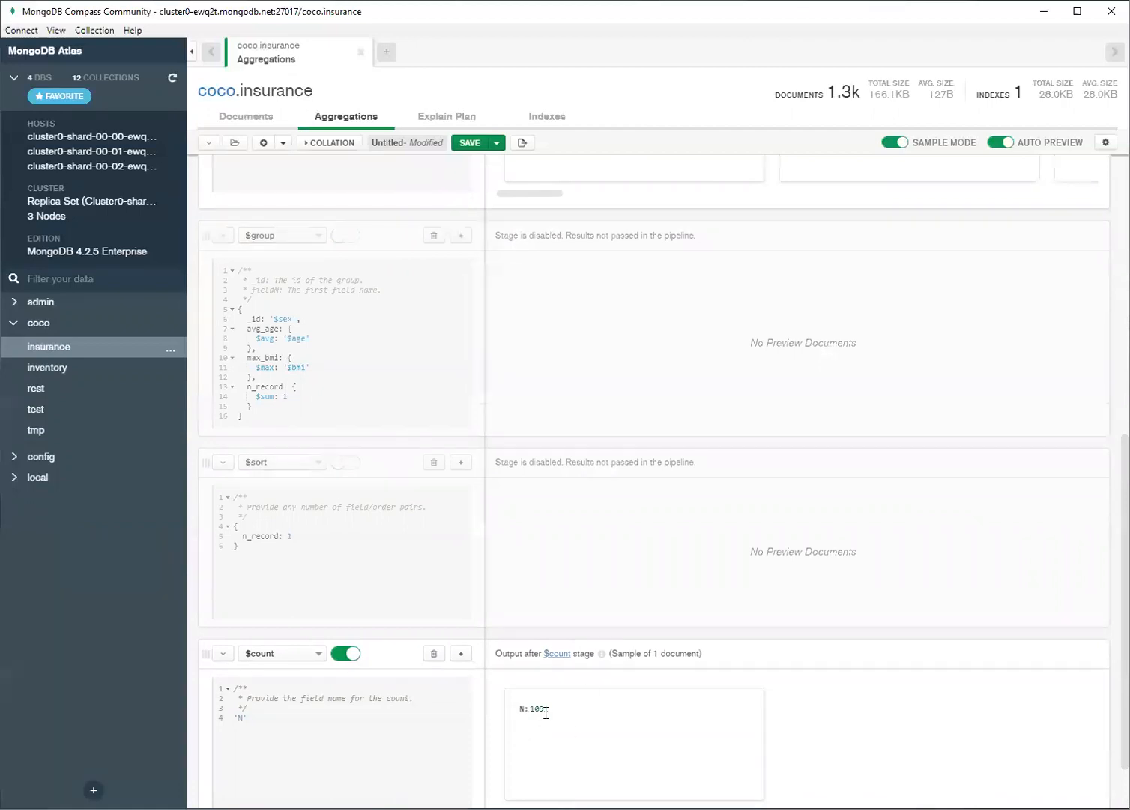
scroll(546, 712, "down", 2)
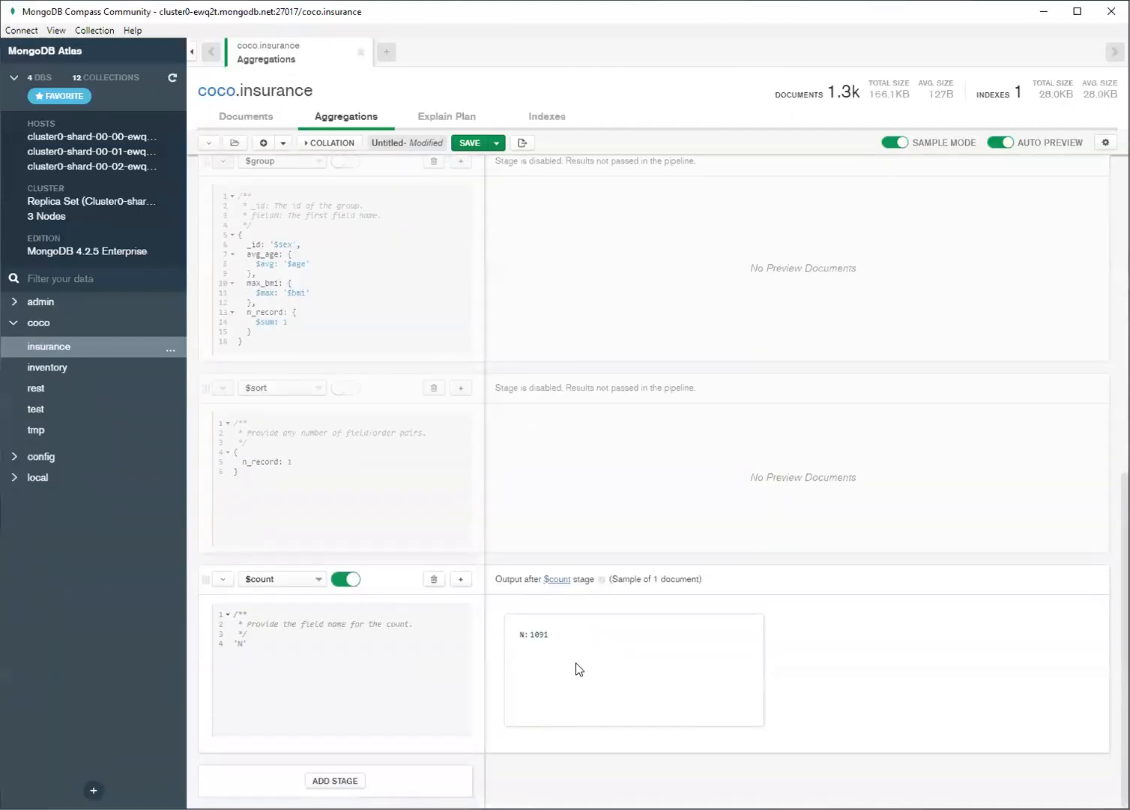
scroll(579, 669, "up", 5)
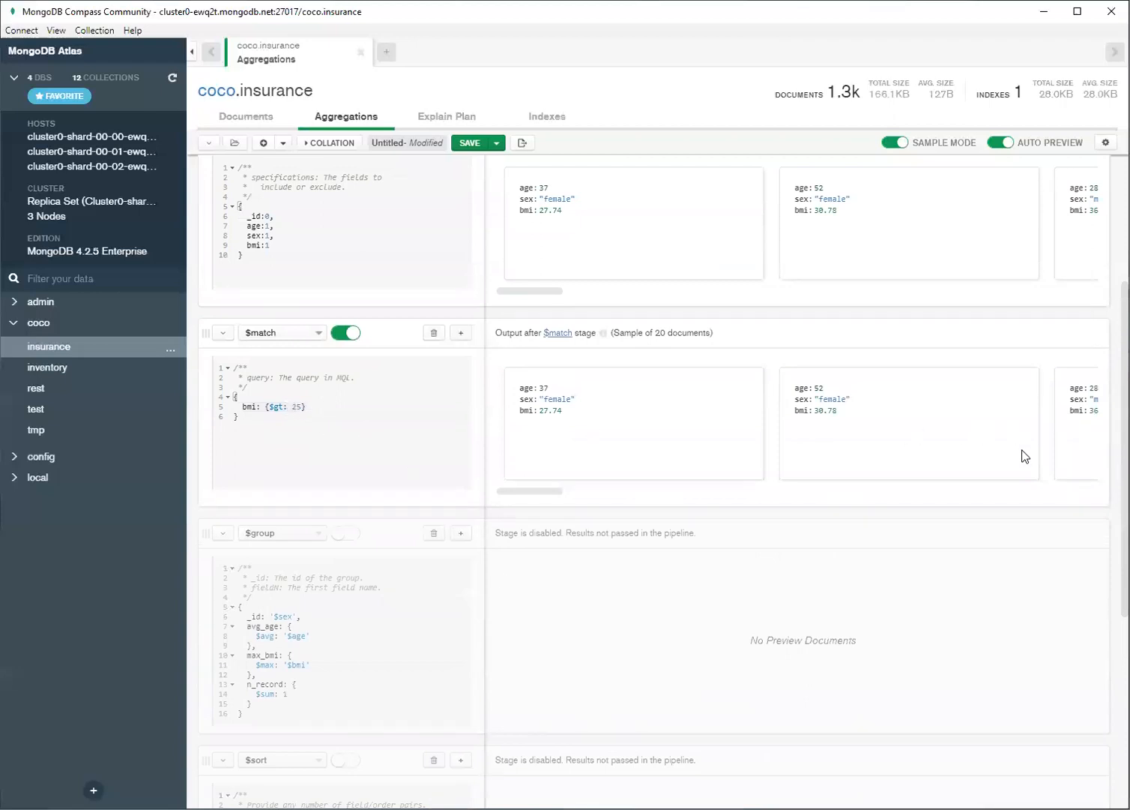
Disable the $match stage and check the $count stage's output with and without it
scroll(1021, 453, "down", 5)
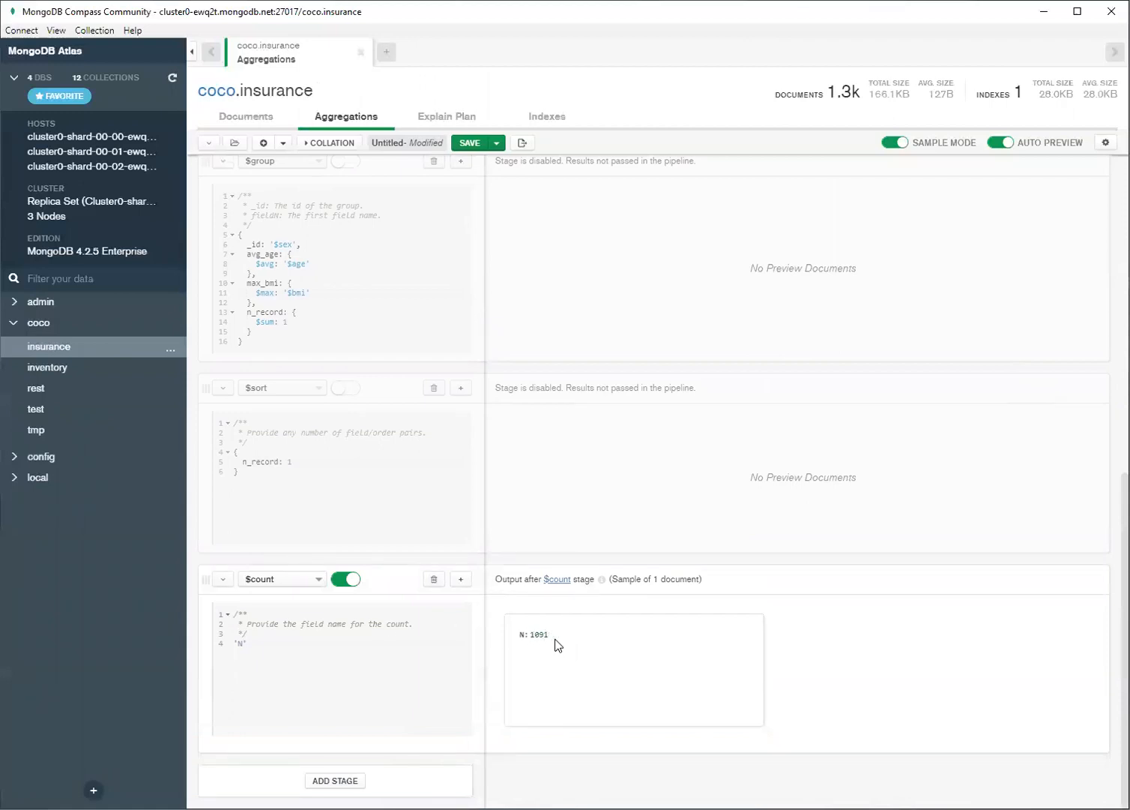
scroll(595, 642, "up", 8)
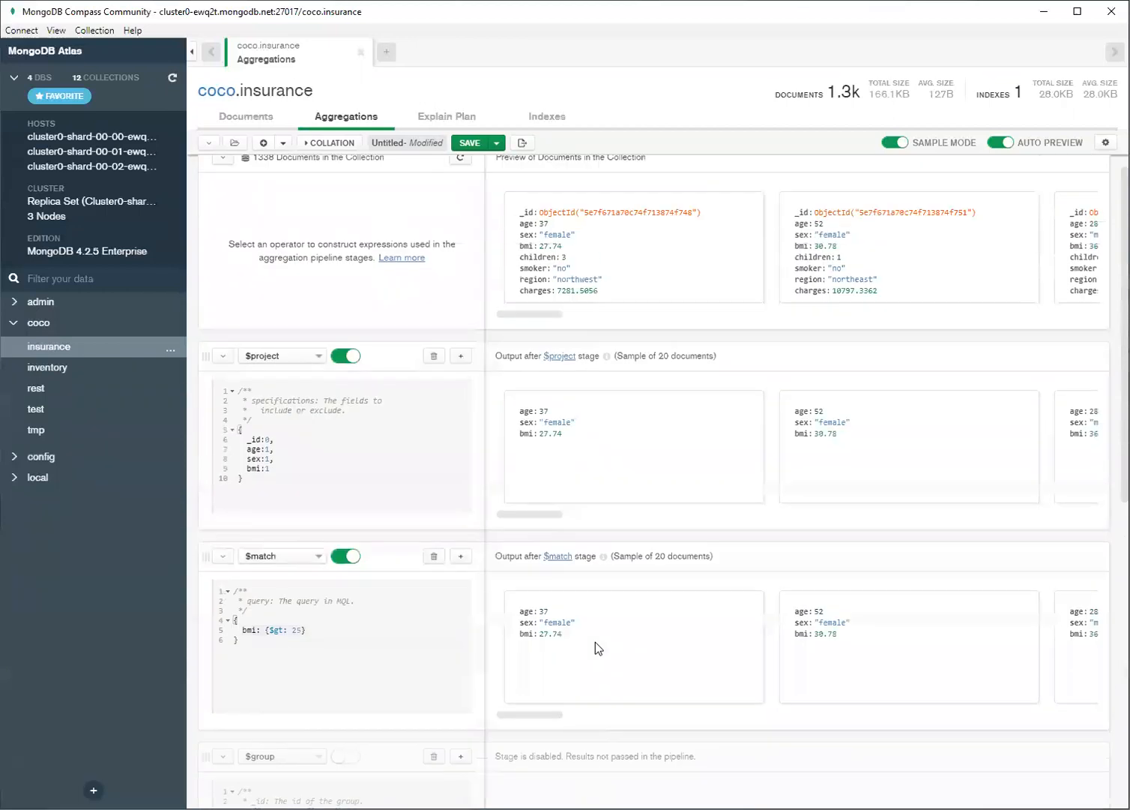
left_click(343, 557)
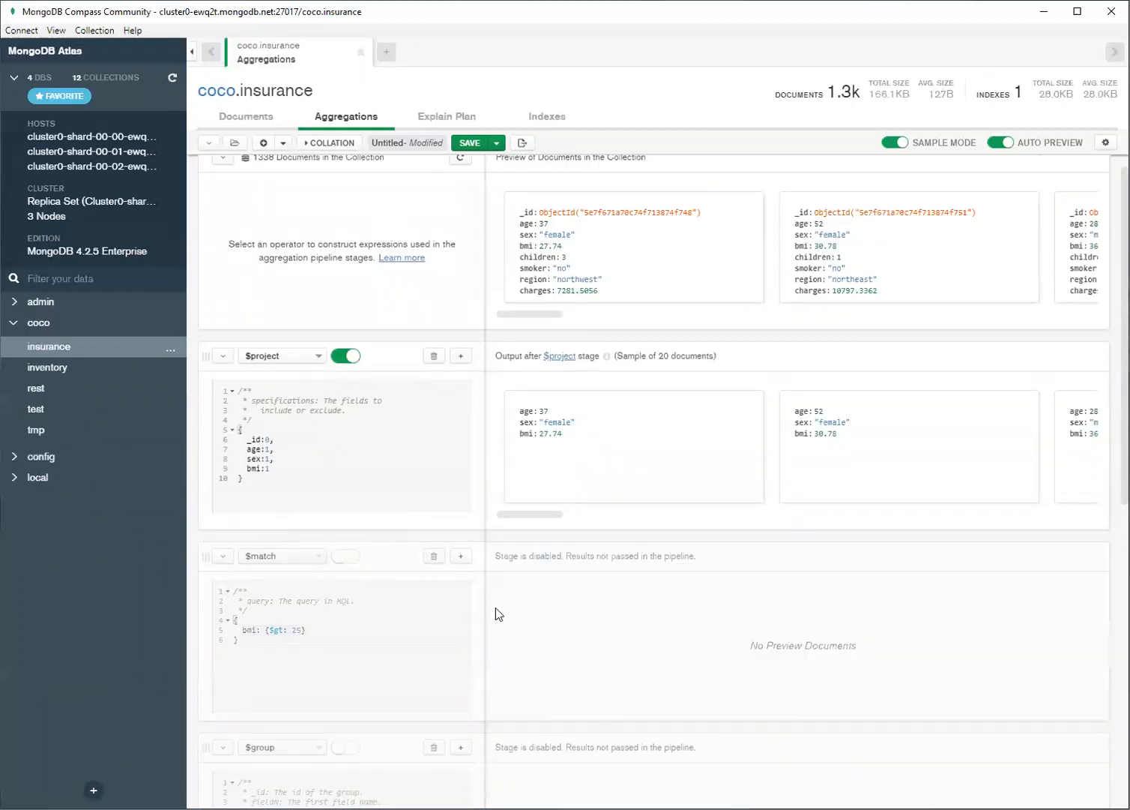
scroll(497, 614, "down", 8)
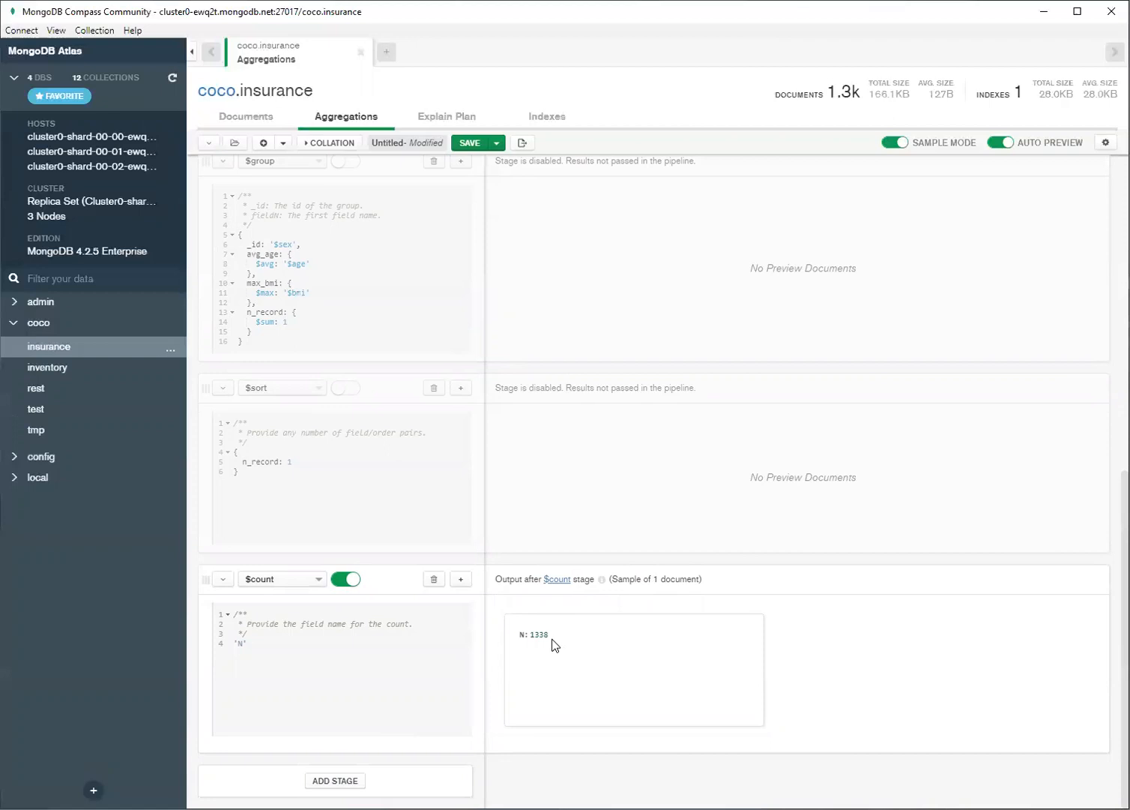
scroll(553, 645, "up", 8)
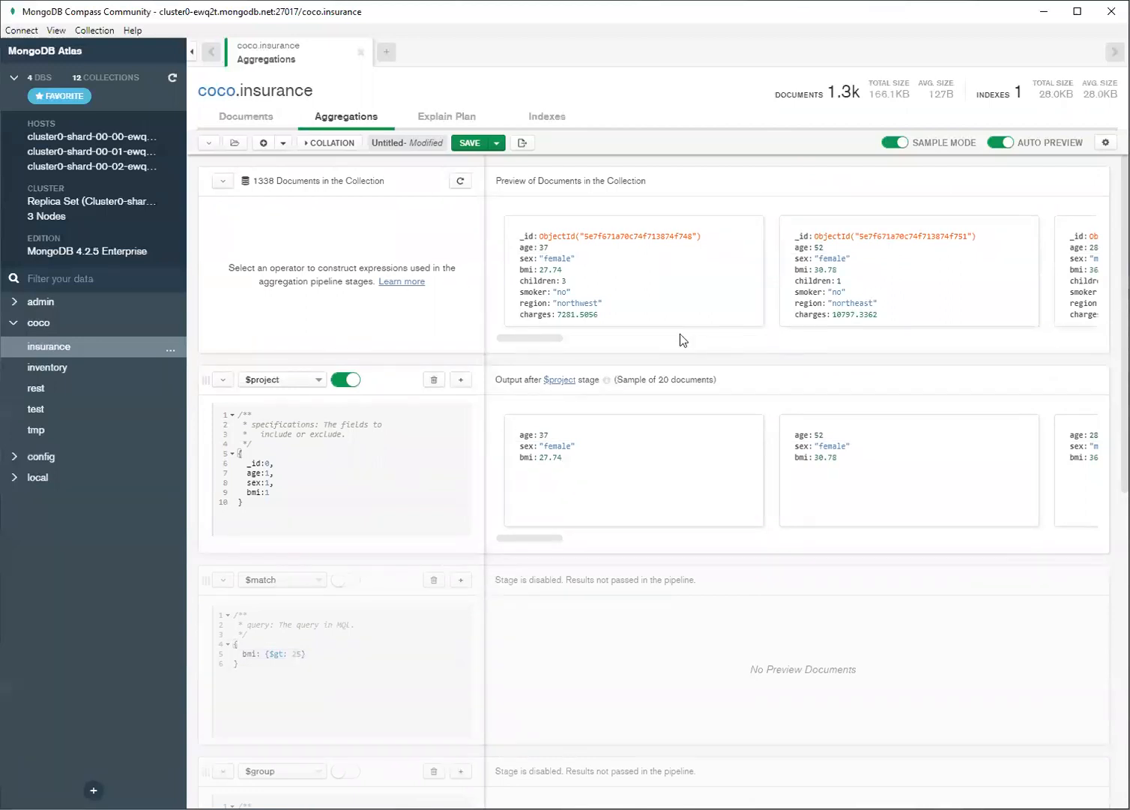
scroll(681, 337, "down", 4)
scroll(680, 333, "down", 4)
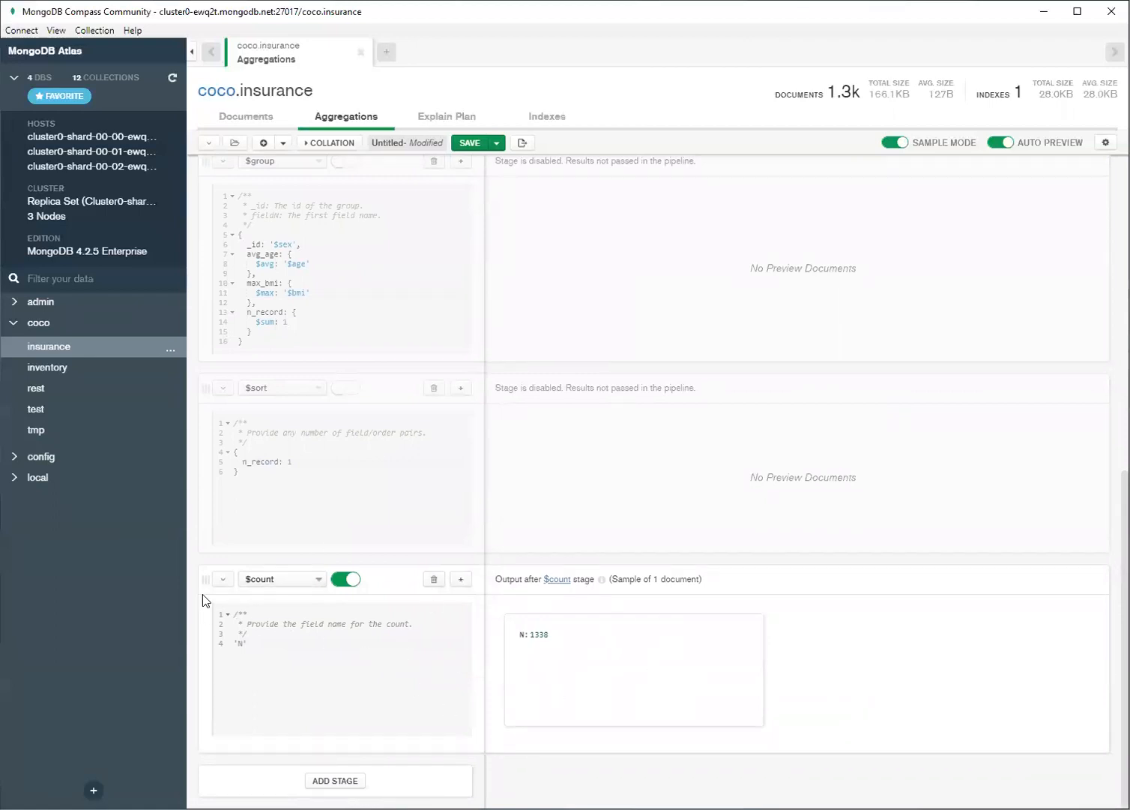
Try to move the $count stage above the $sort stage, and enable the $sort stage alongside $count
left_click_drag(202, 584, 217, 391)
left_click(323, 637)
left_click(345, 578)
left_click_drag(197, 585, 193, 408)
left_click(343, 511)
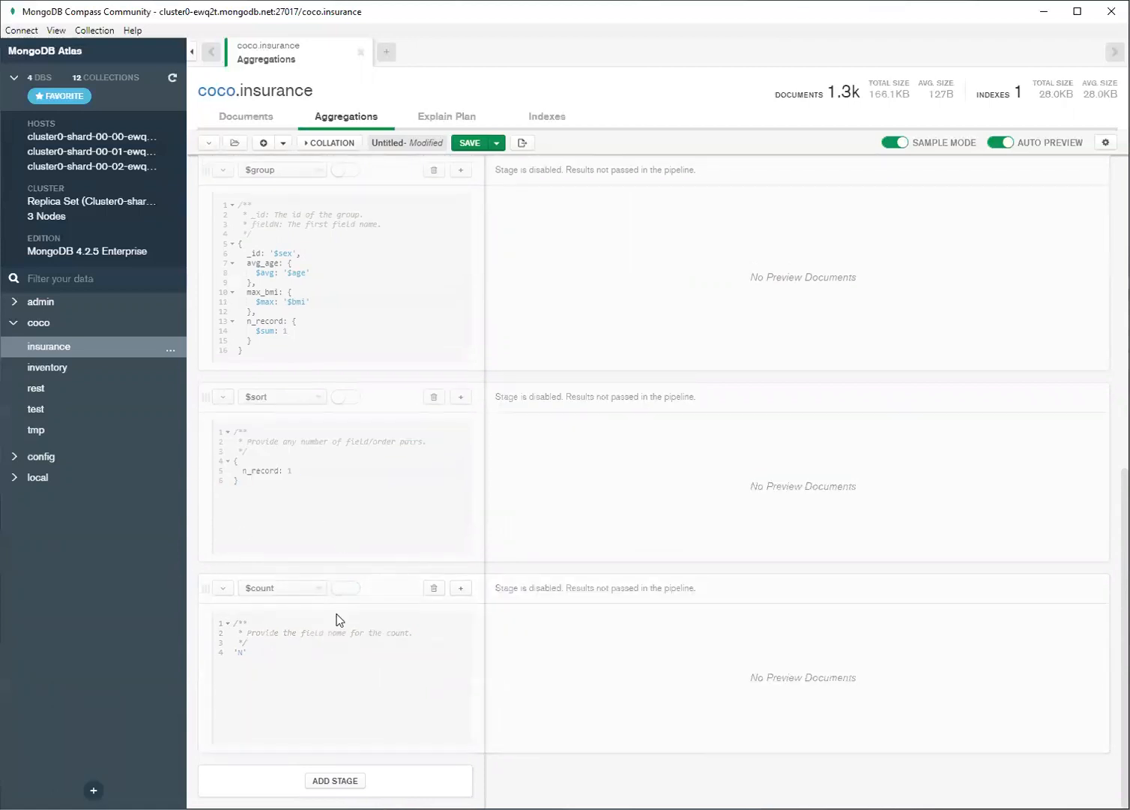
left_click(345, 589)
left_click(345, 389)
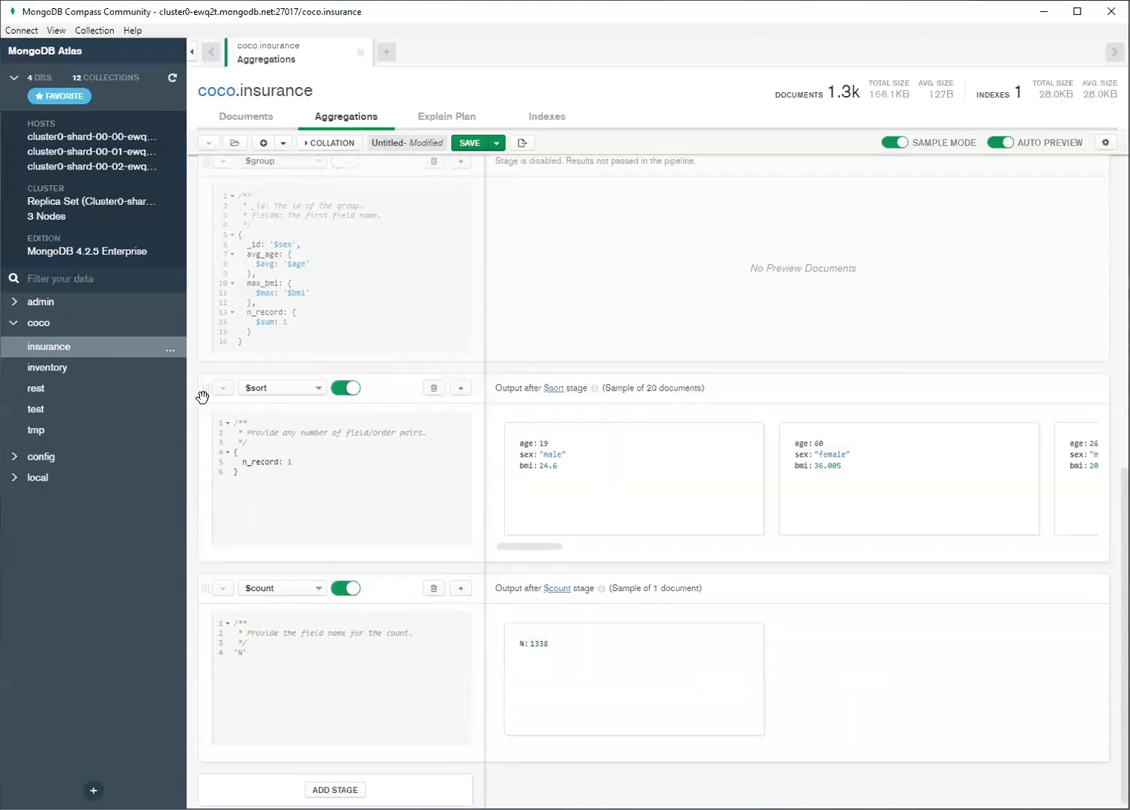
Try to move the $sort stage below the $count stage
left_click_drag(202, 397, 207, 441)
left_click(325, 444)
left_click_drag(204, 387, 191, 594)
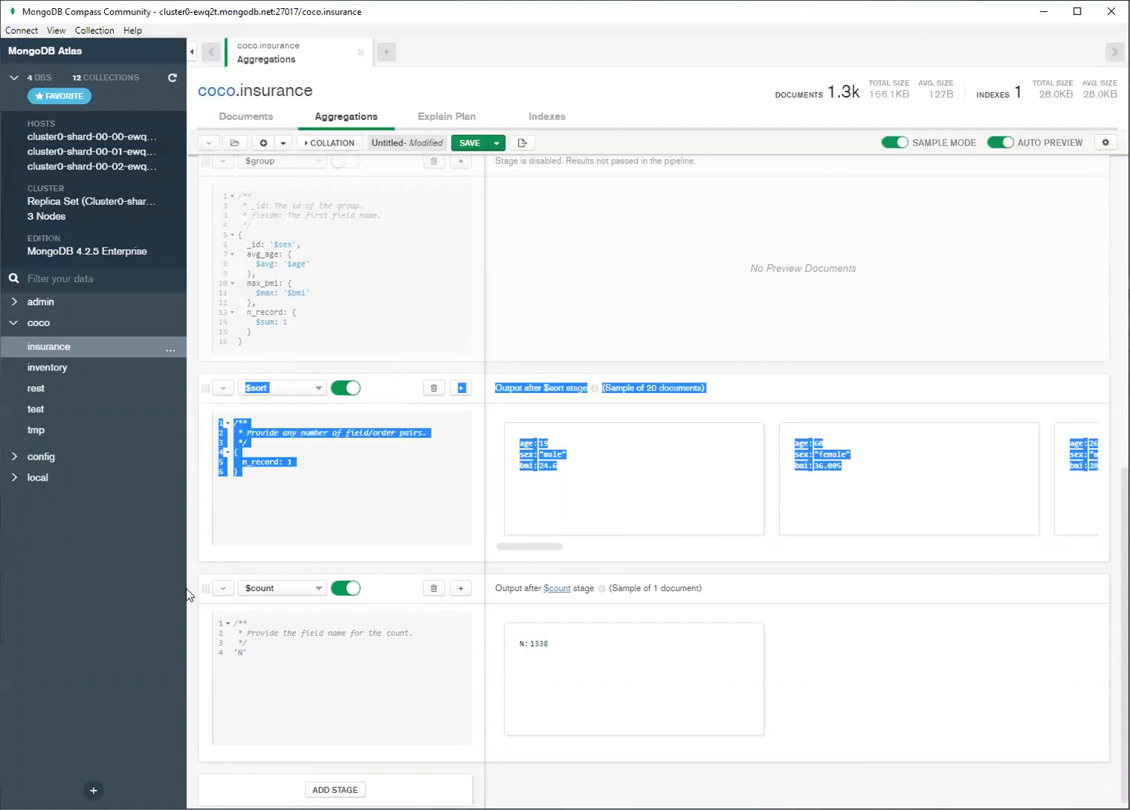
left_click(294, 490)
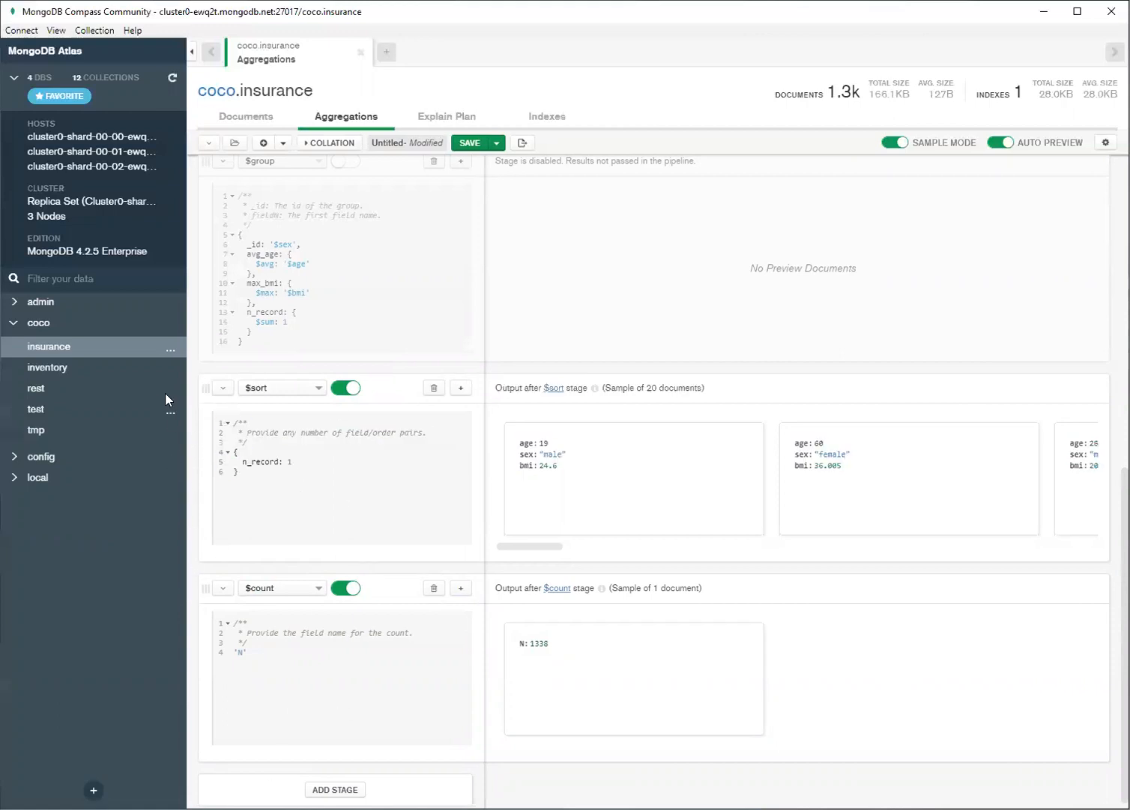
left_click_drag(202, 390, 291, 461)
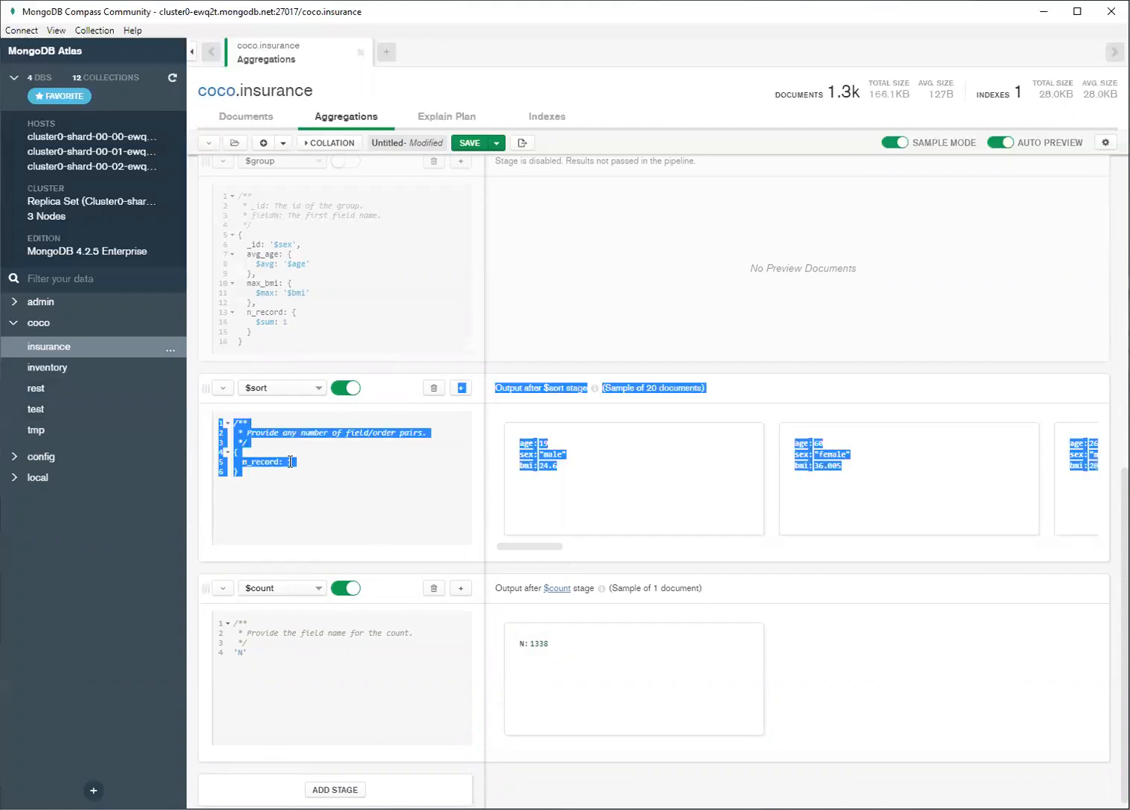
left_click(291, 461)
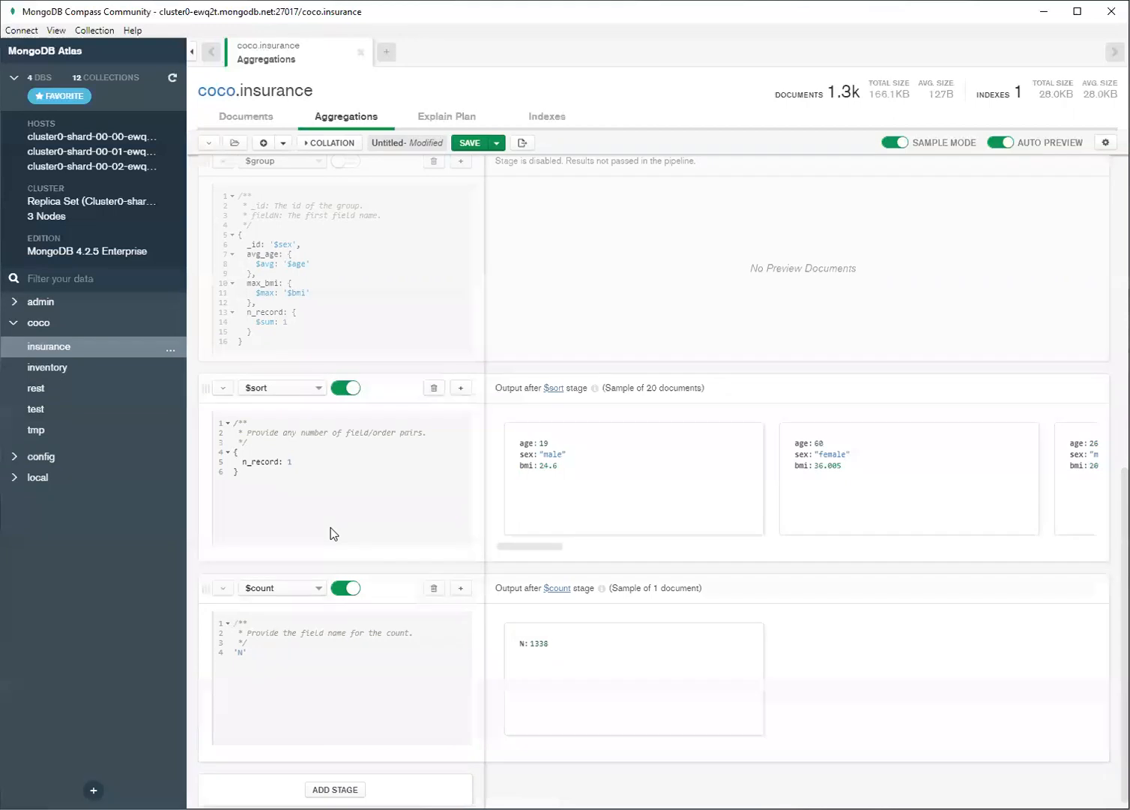
Try to move the disabled $group stage below the $sort stage
scroll(330, 533, "up", 4)
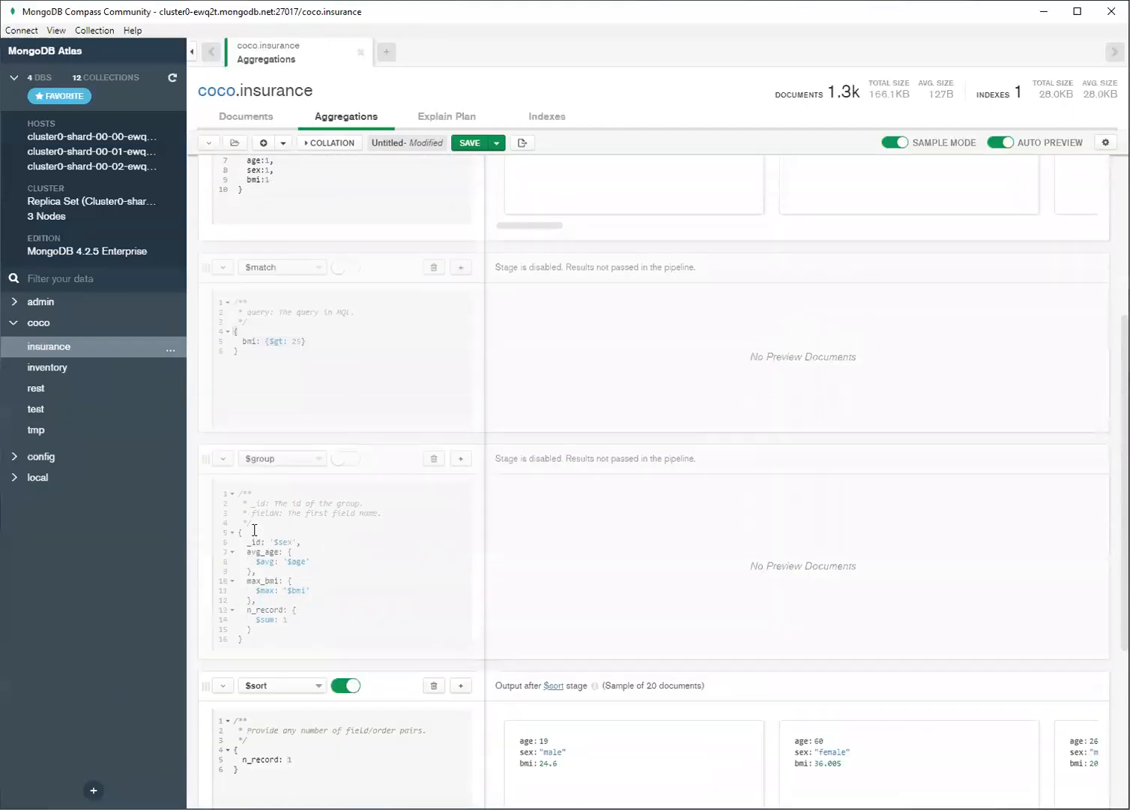
scroll(330, 532, "down", 3)
left_click_drag(203, 233, 207, 623)
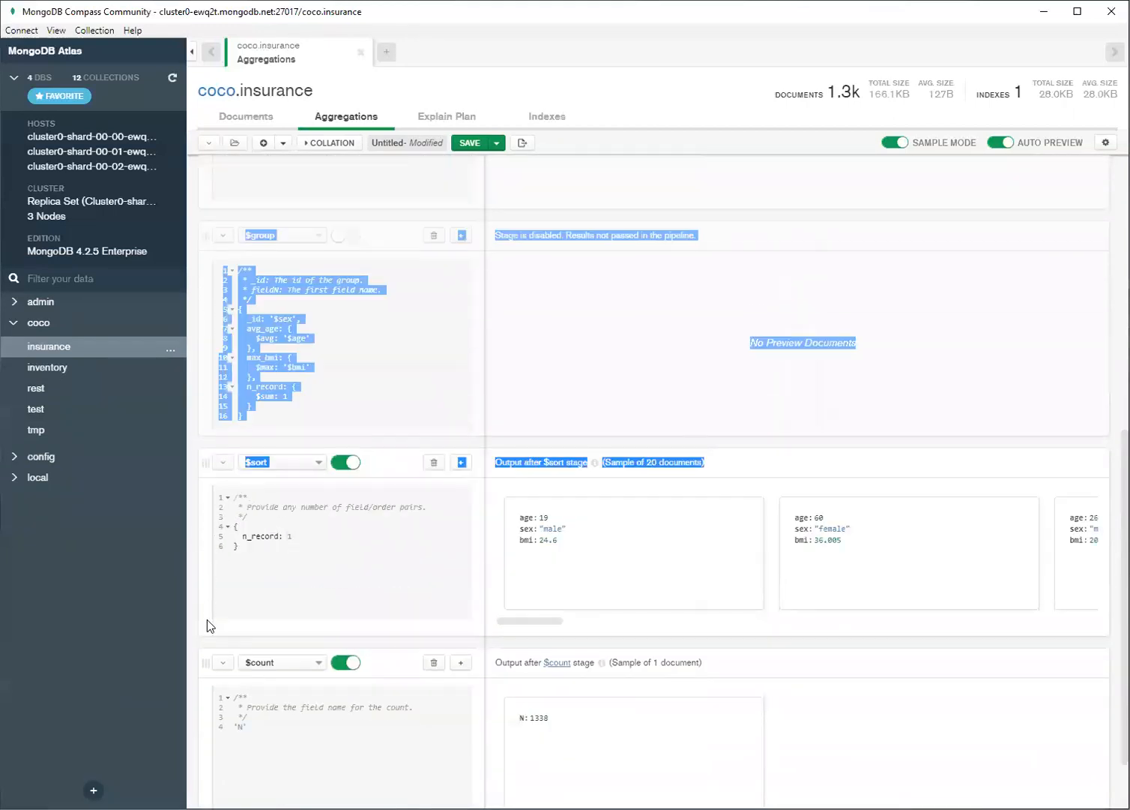
left_click(335, 348)
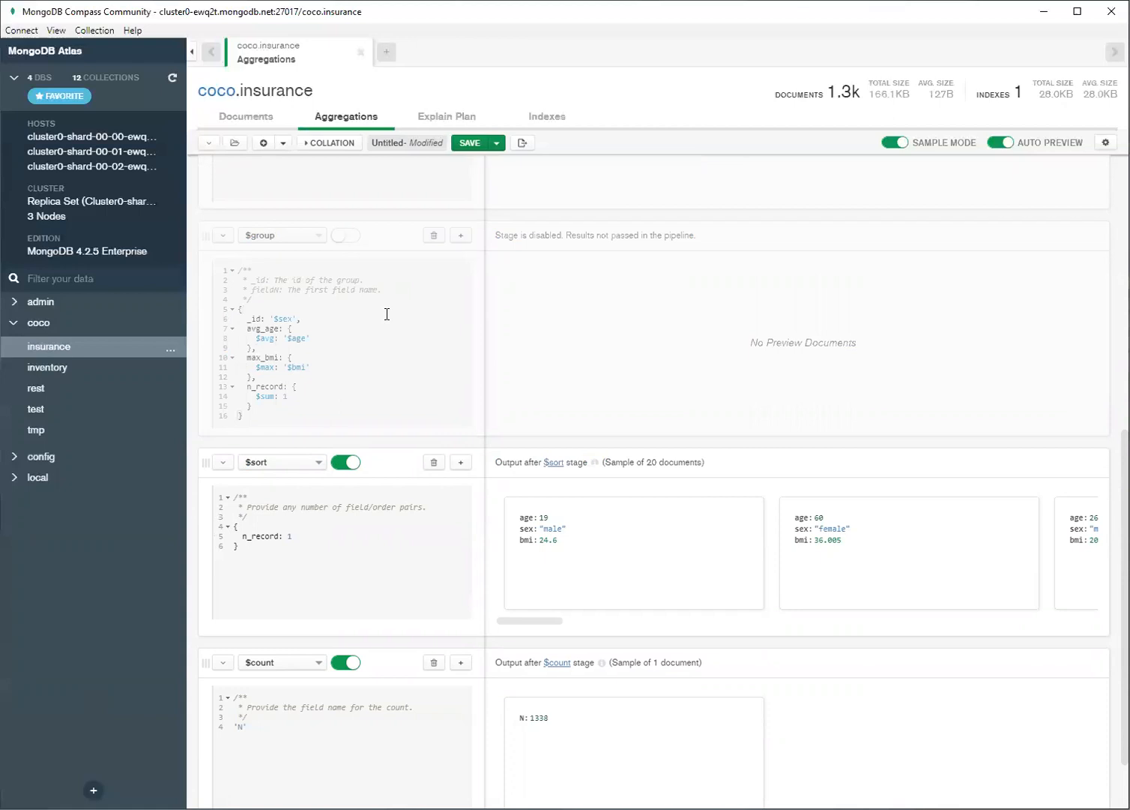
Examine the $sort and $group stage definitions and their order ahead of the $count stage
scroll(387, 313, "down", 2)
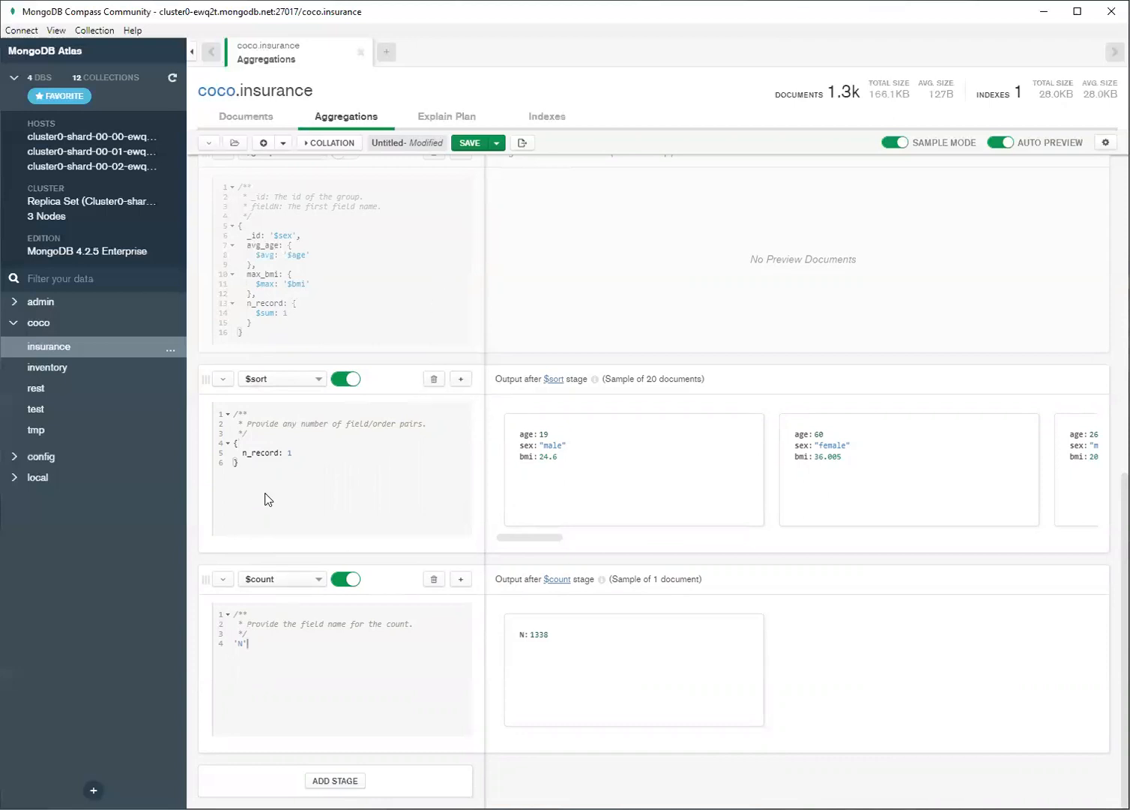
left_click_drag(253, 460, 200, 399)
left_click(239, 442)
scroll(302, 478, "up", 4)
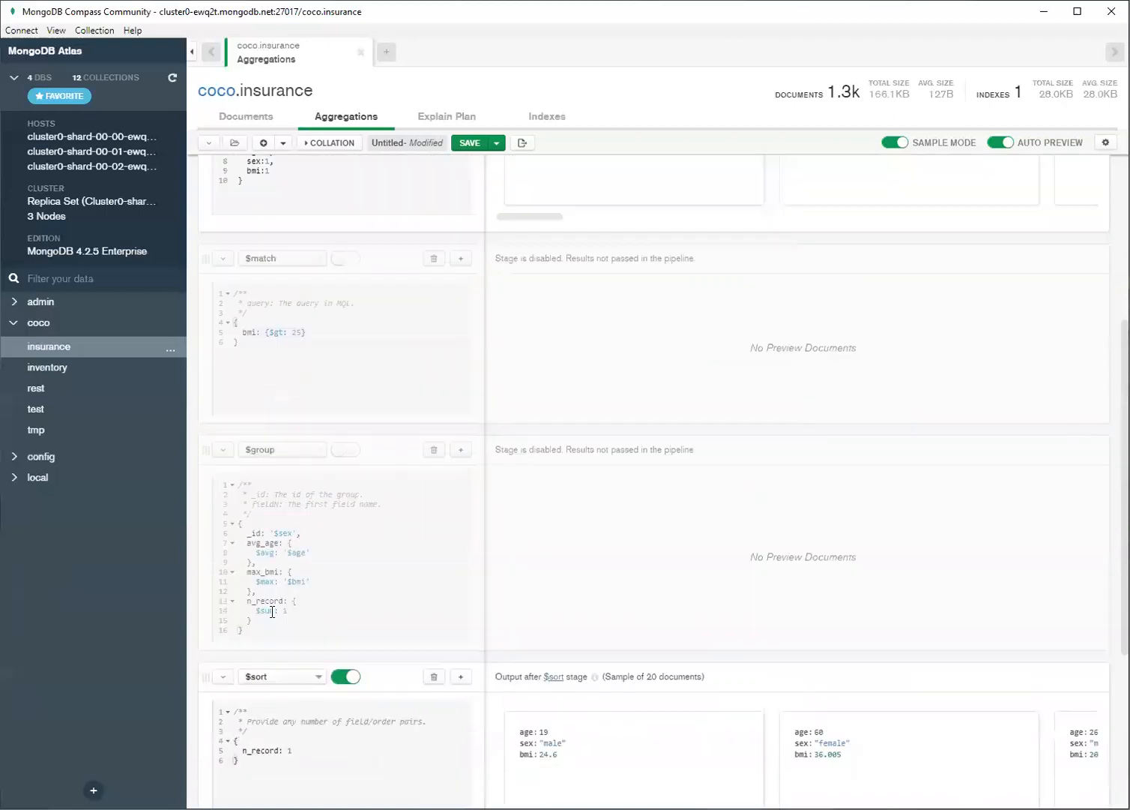
left_click_drag(237, 630, 221, 522)
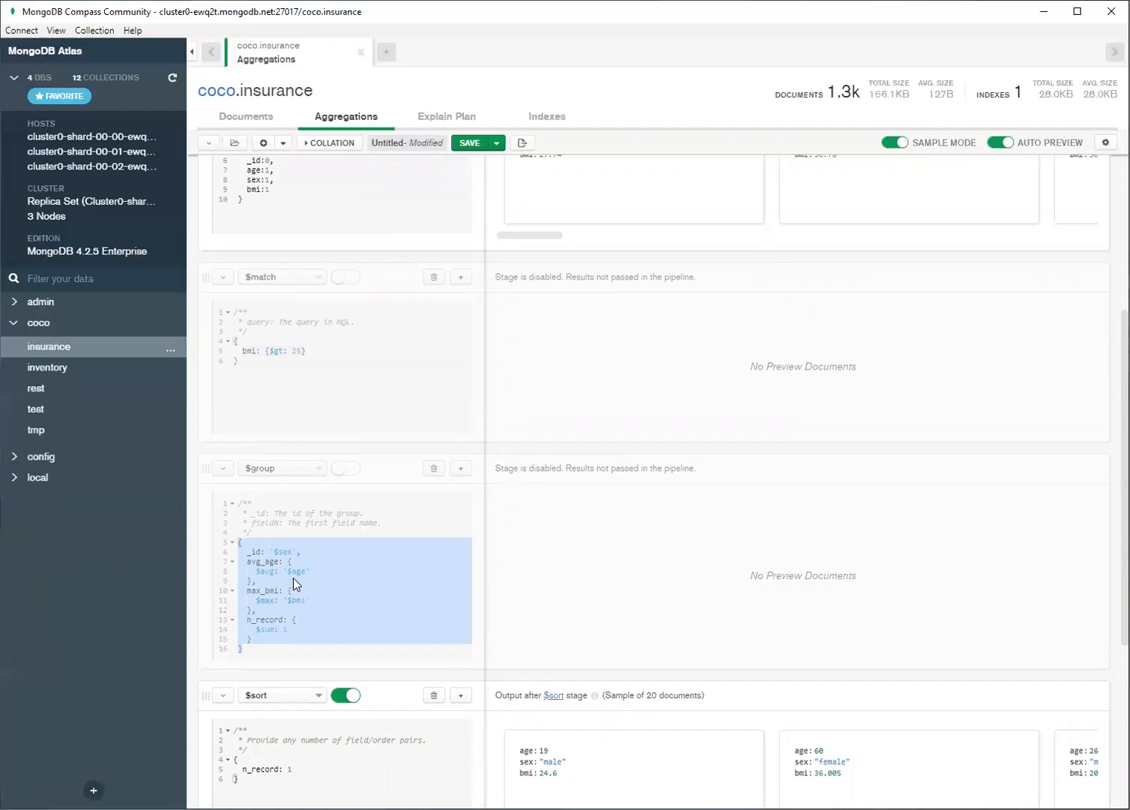
scroll(293, 577, "up", 4)
scroll(294, 582, "down", 8)
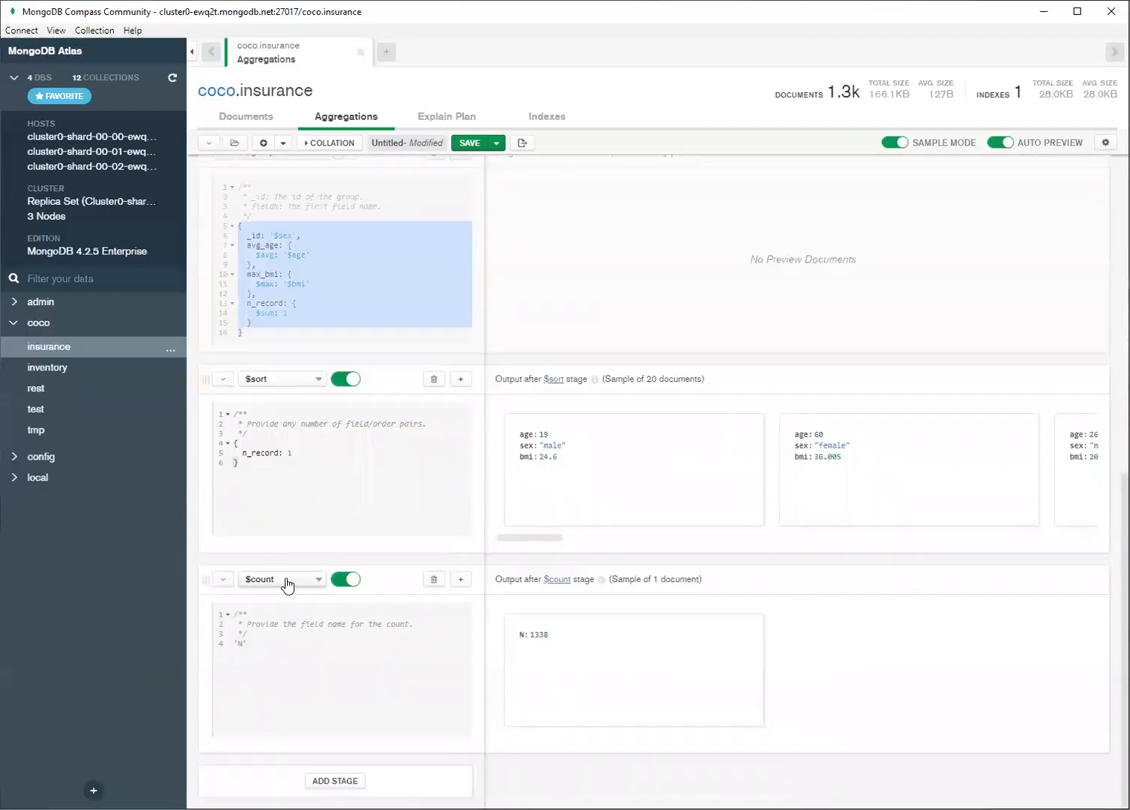
Disable the $count and $sort stages at the end of the pipeline
left_click(344, 579)
left_click(345, 388)
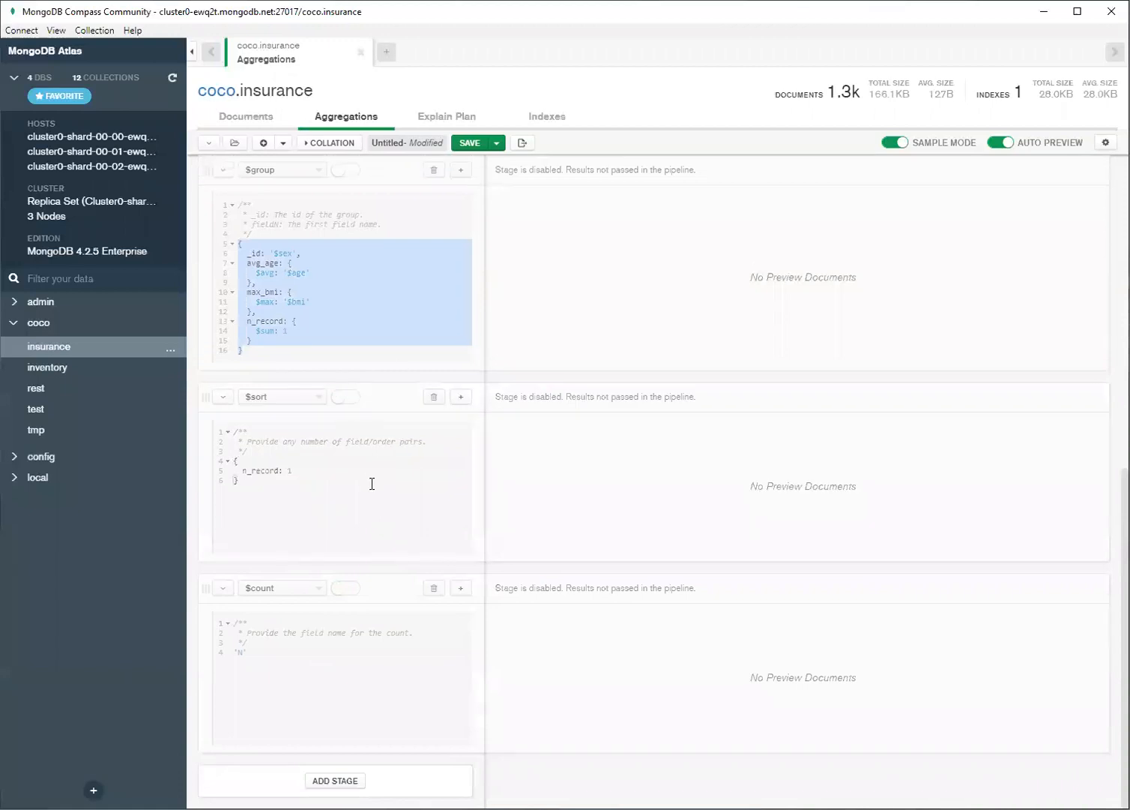
scroll(781, 757, "up", 5)
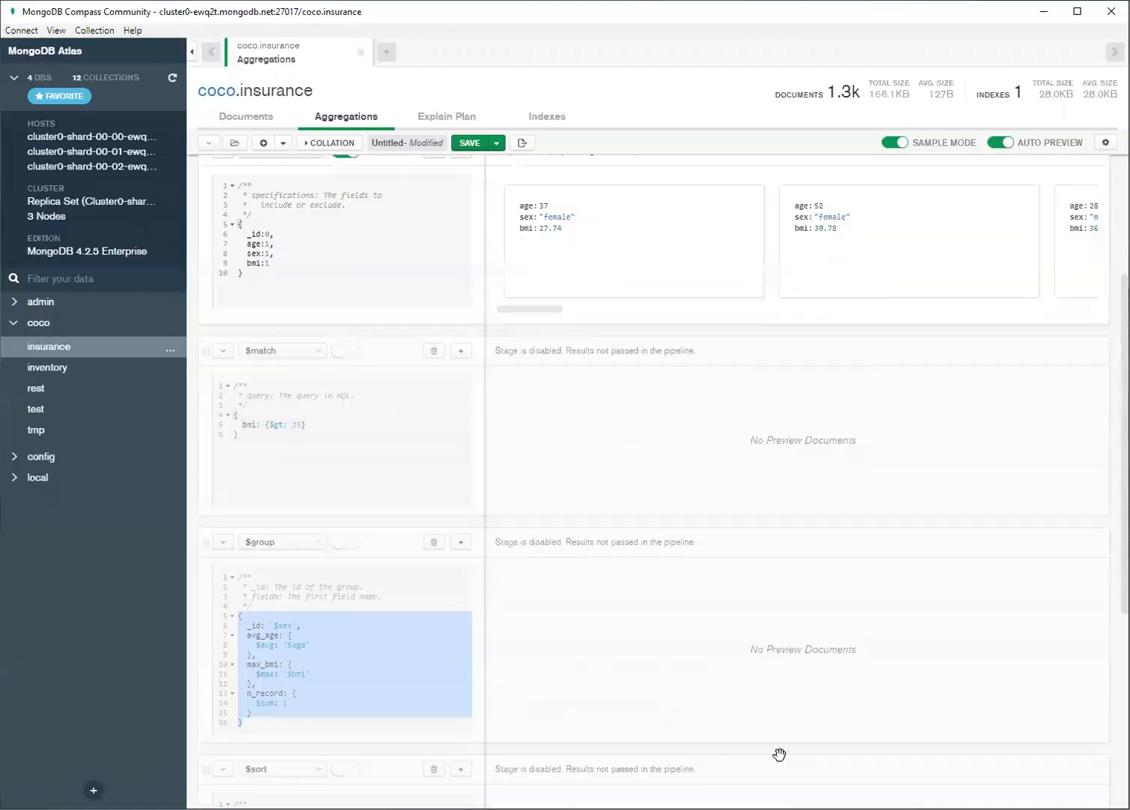
scroll(780, 753, "up", 3)
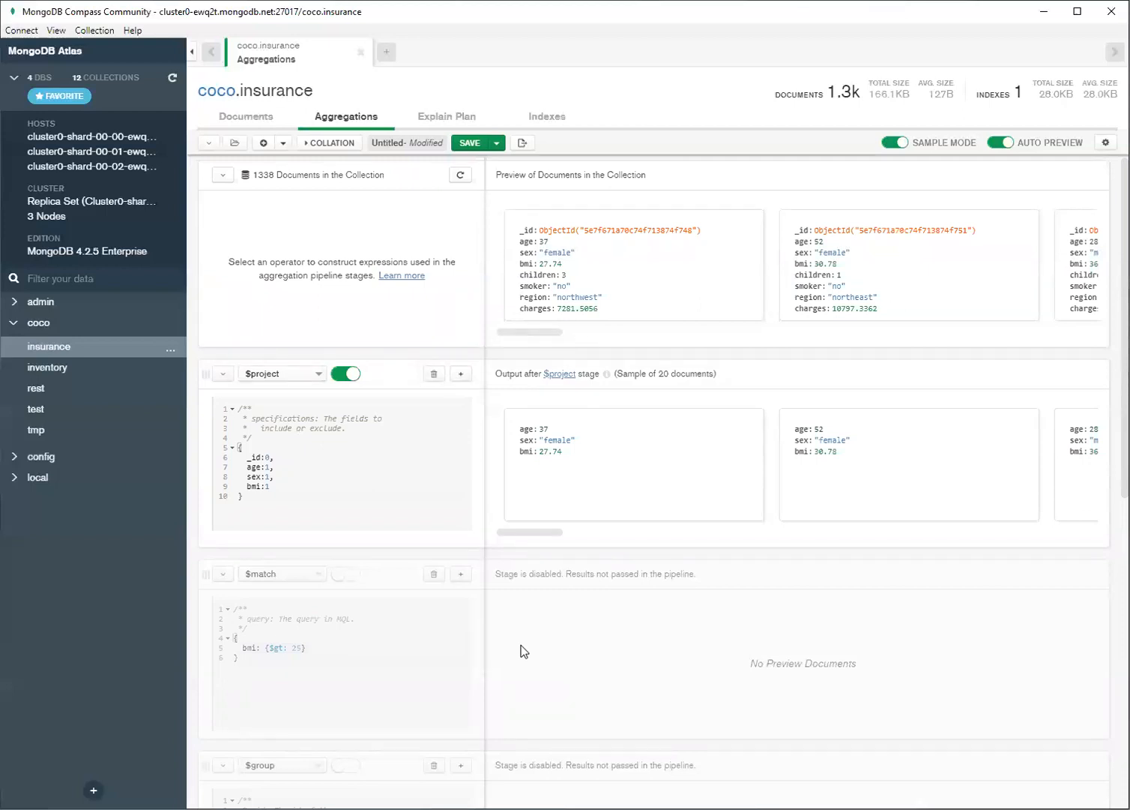
Add a computed field named new after bmi in the $project stage, with the expression {$add: '$charges'}
left_click(280, 386)
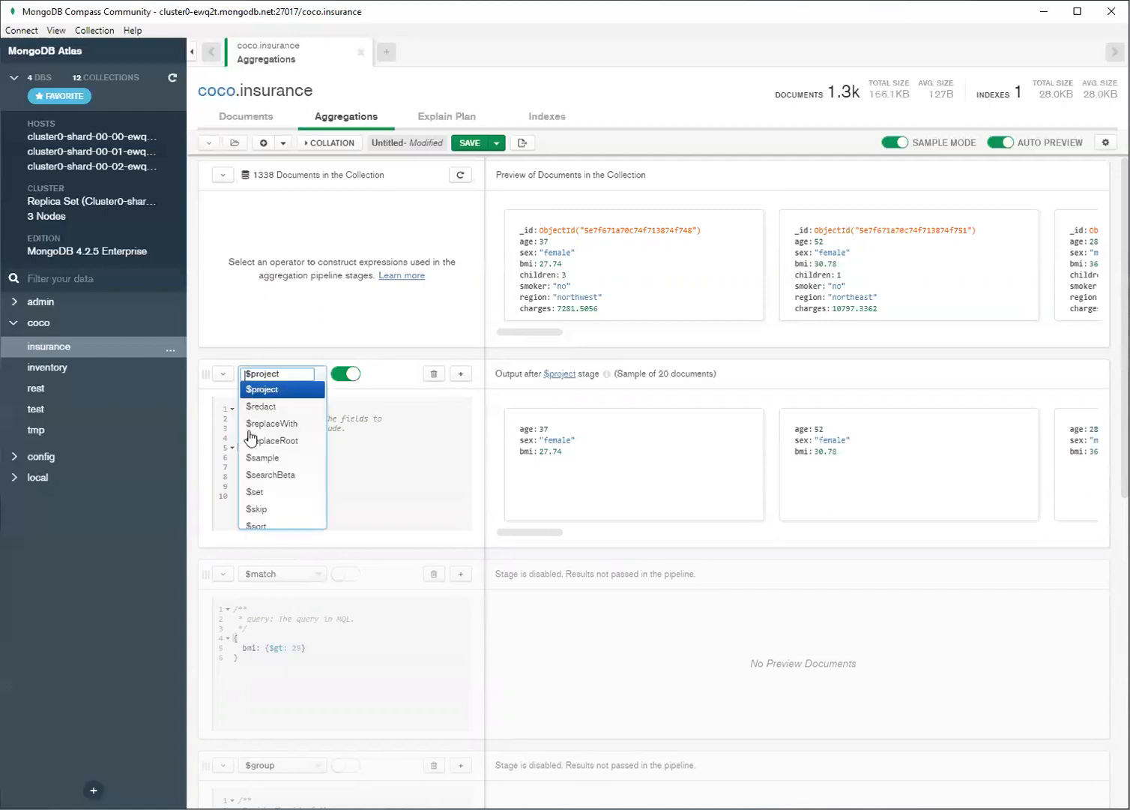
left_click(367, 428)
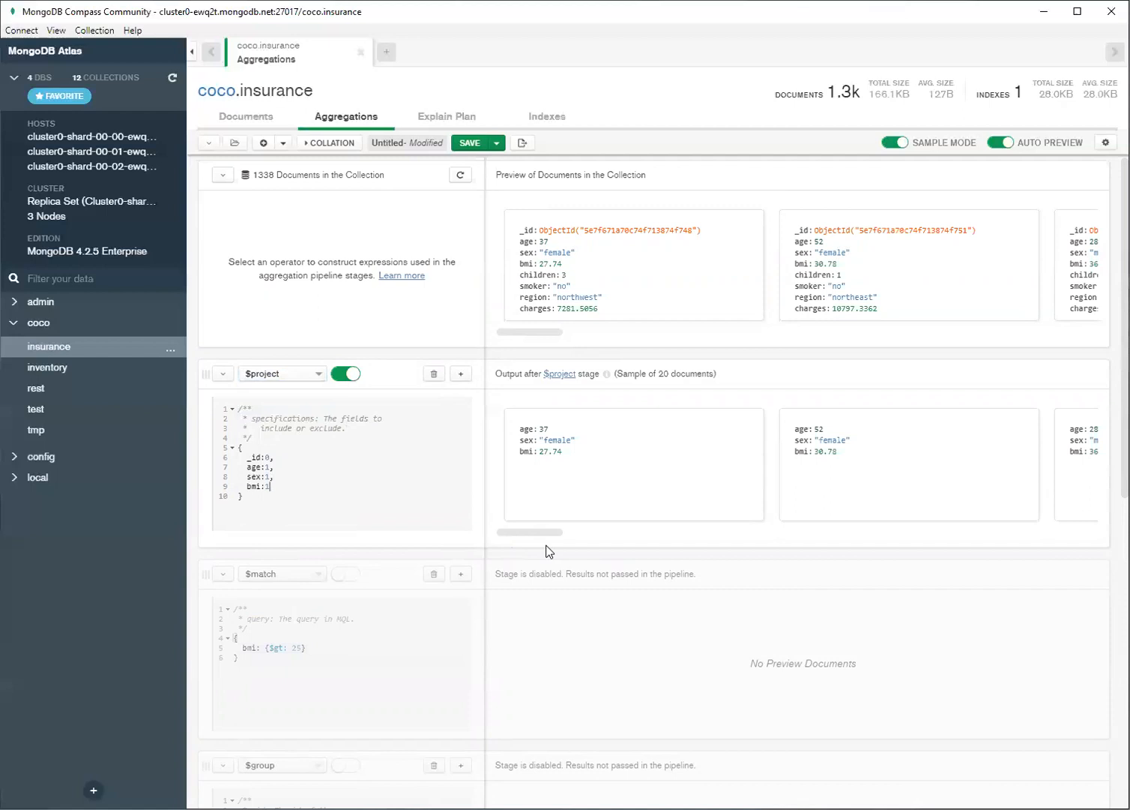
type(",")
key("Return")
type("new")
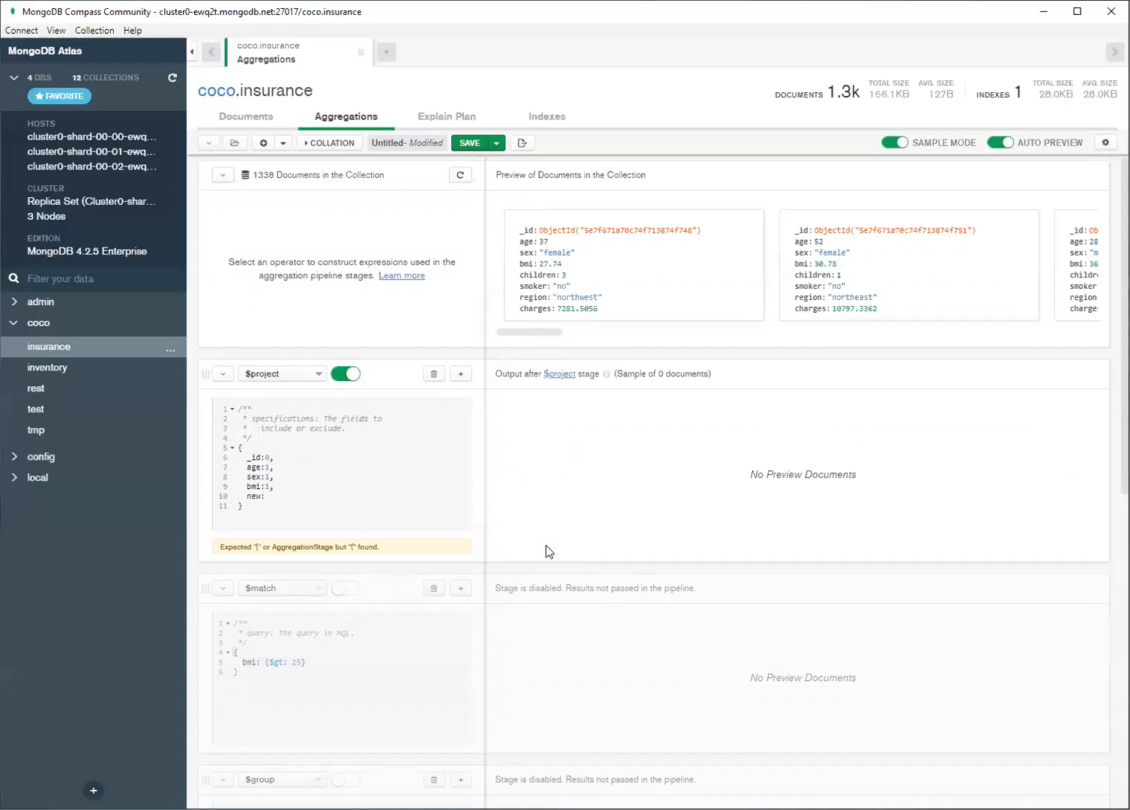
type(": {$add: ")
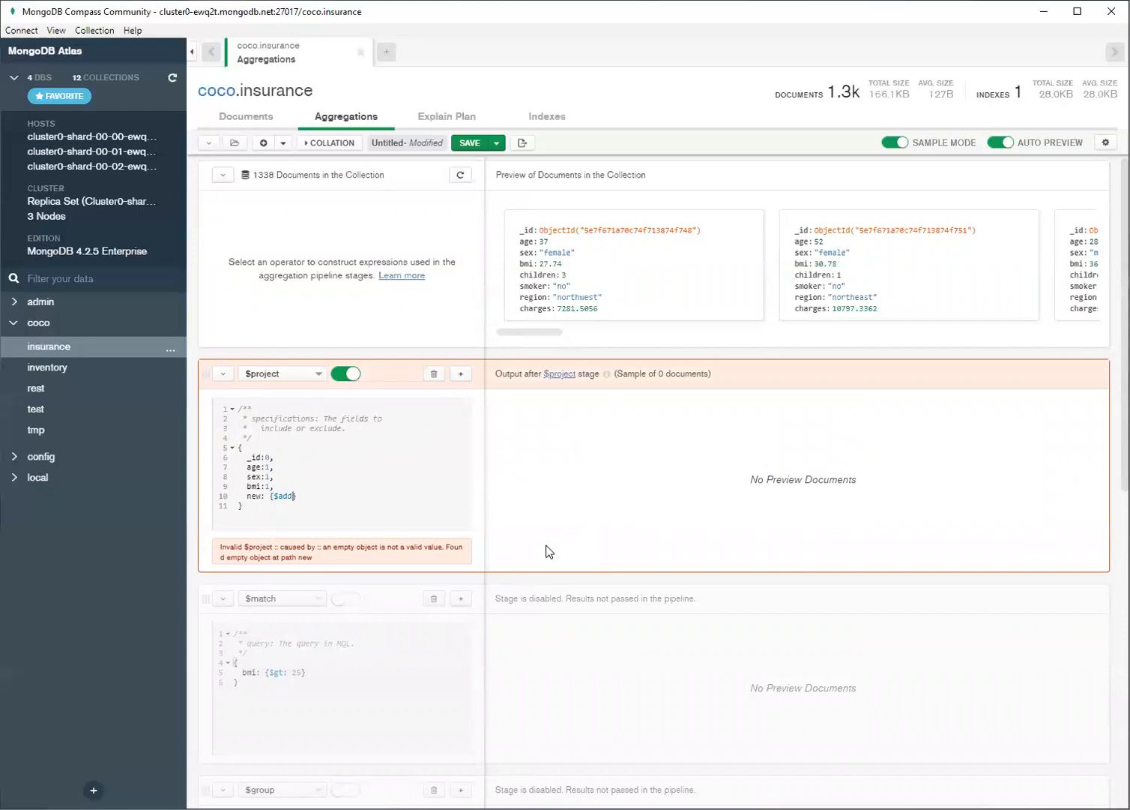
type("'")
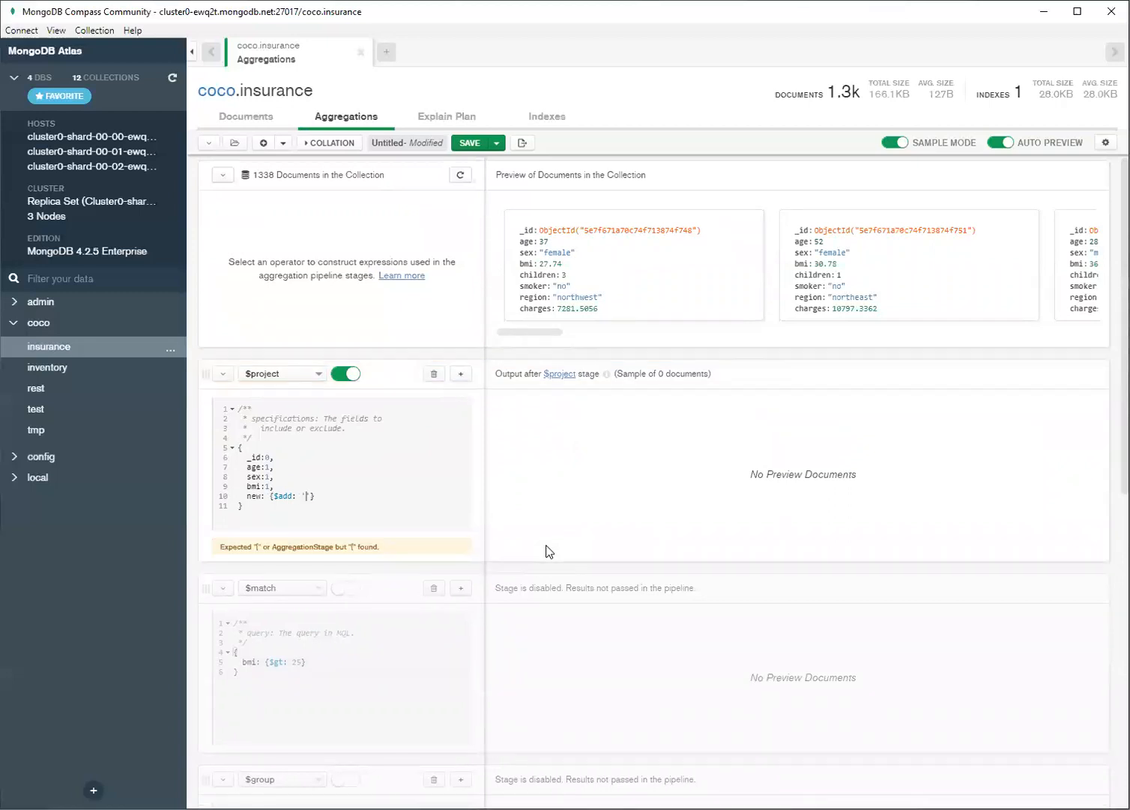
type("$charge")
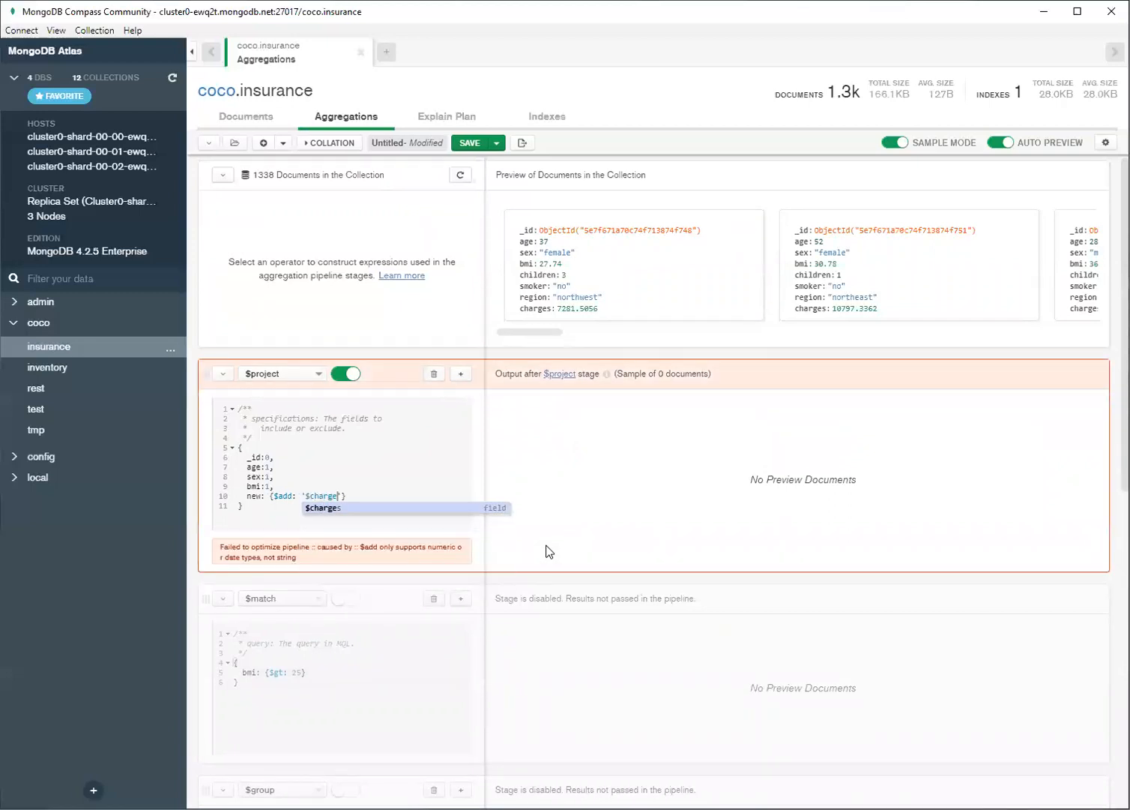
type("s")
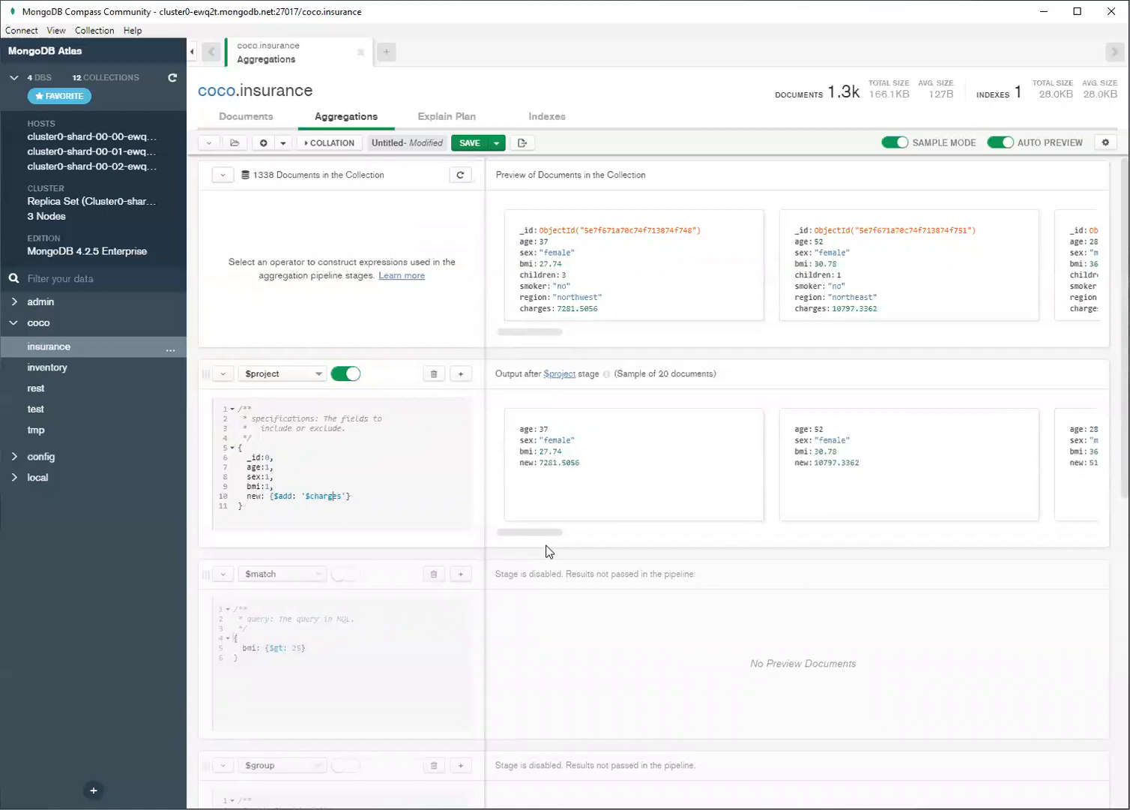
Change the new field's expression in the $project stage to {$divide: ['$charges', 1000]}
key("BackSpace")
key("BackSpace")
key("BackSpace")
type("divide")
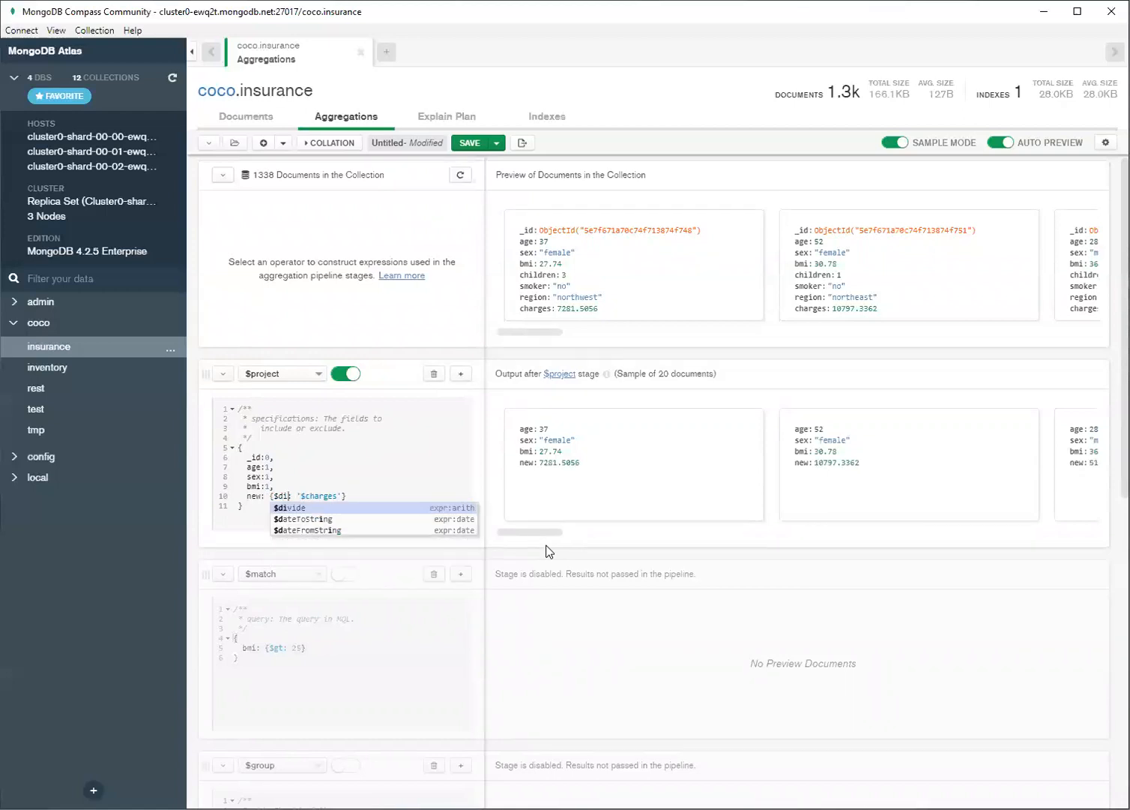
key("Right")
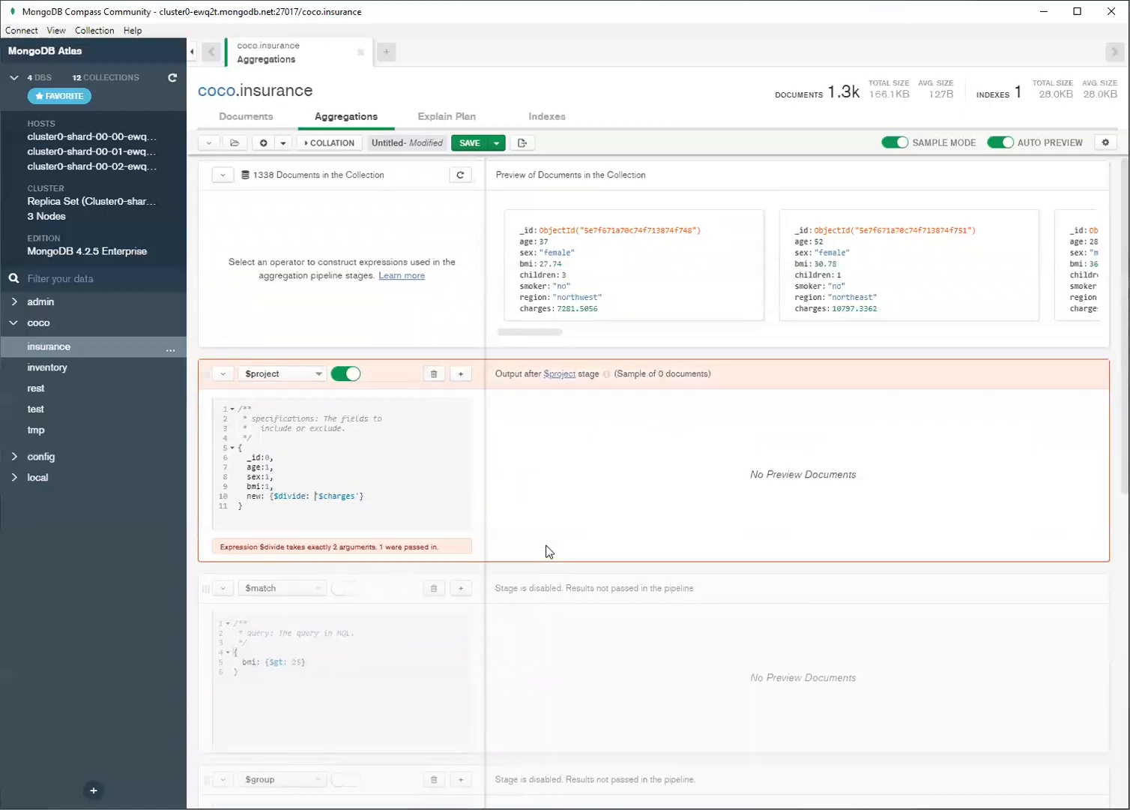
type("[")
key("Right")
key("Right")
key("Right")
key("Right")
key("Right")
key("Right")
key("Right")
key("Right")
key("Right")
key("Right")
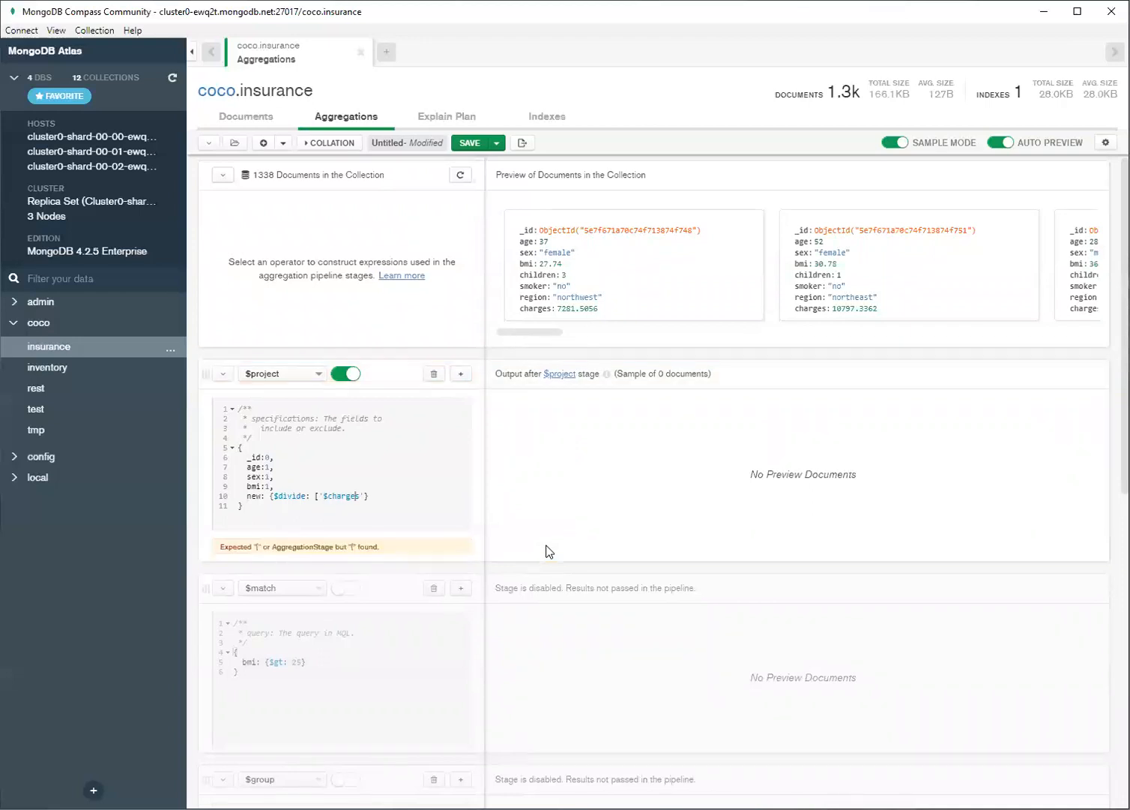
type("]")
type(", 100")
type("0")
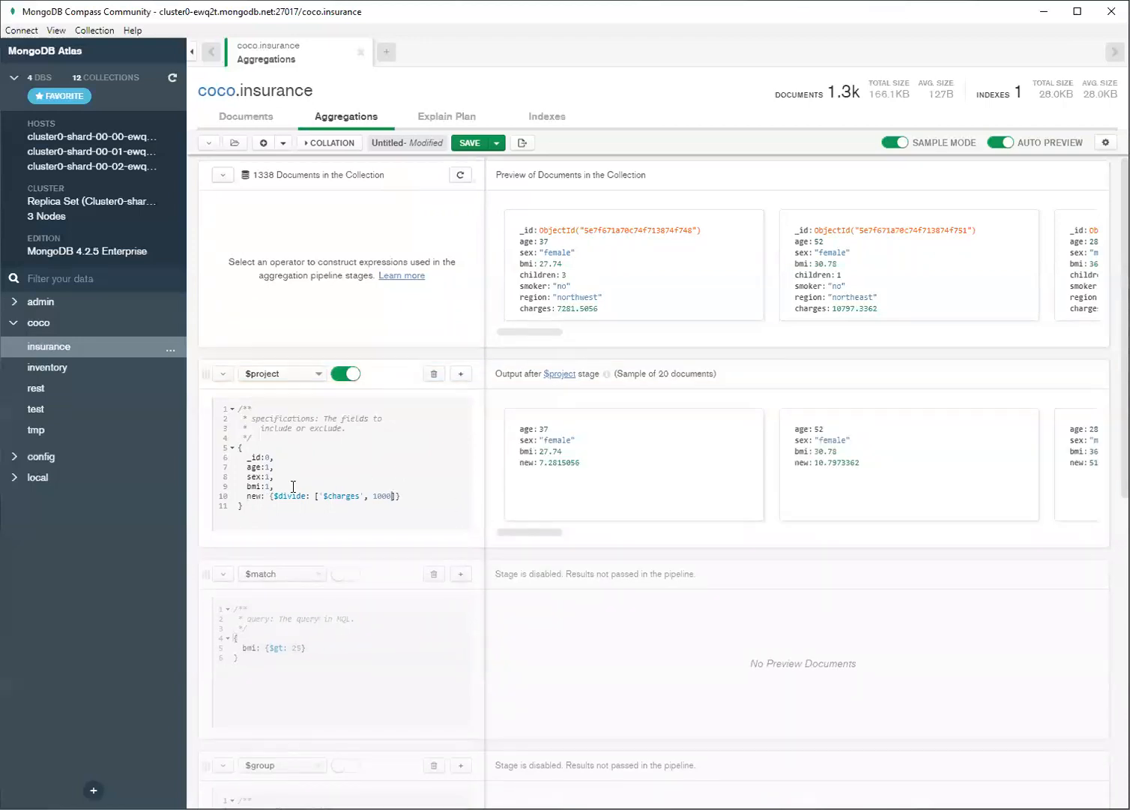
Rename the computed field in the $project stage from new to newCharges
left_click(262, 498)
type("Charges")
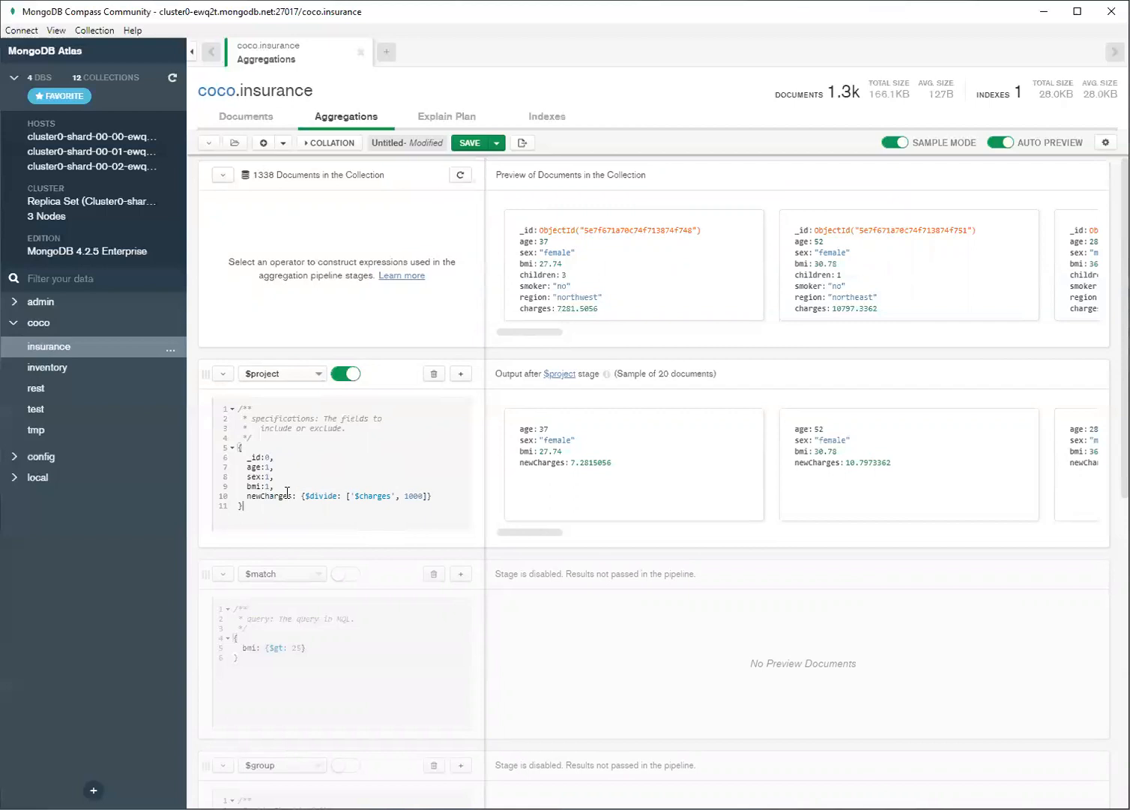
left_click(273, 521)
Examine the parts of the newCharges expression in the $project stage and look over the whole pipeline
left_click_drag(247, 497, 428, 502)
left_click(399, 522)
double_click(322, 496)
double_click(414, 496)
left_click(347, 497)
left_click(401, 519)
double_click(405, 497)
left_click_drag(351, 497, 396, 500)
left_click(387, 499)
double_click(414, 497)
left_click(359, 509)
scroll(551, 633, "down", 8)
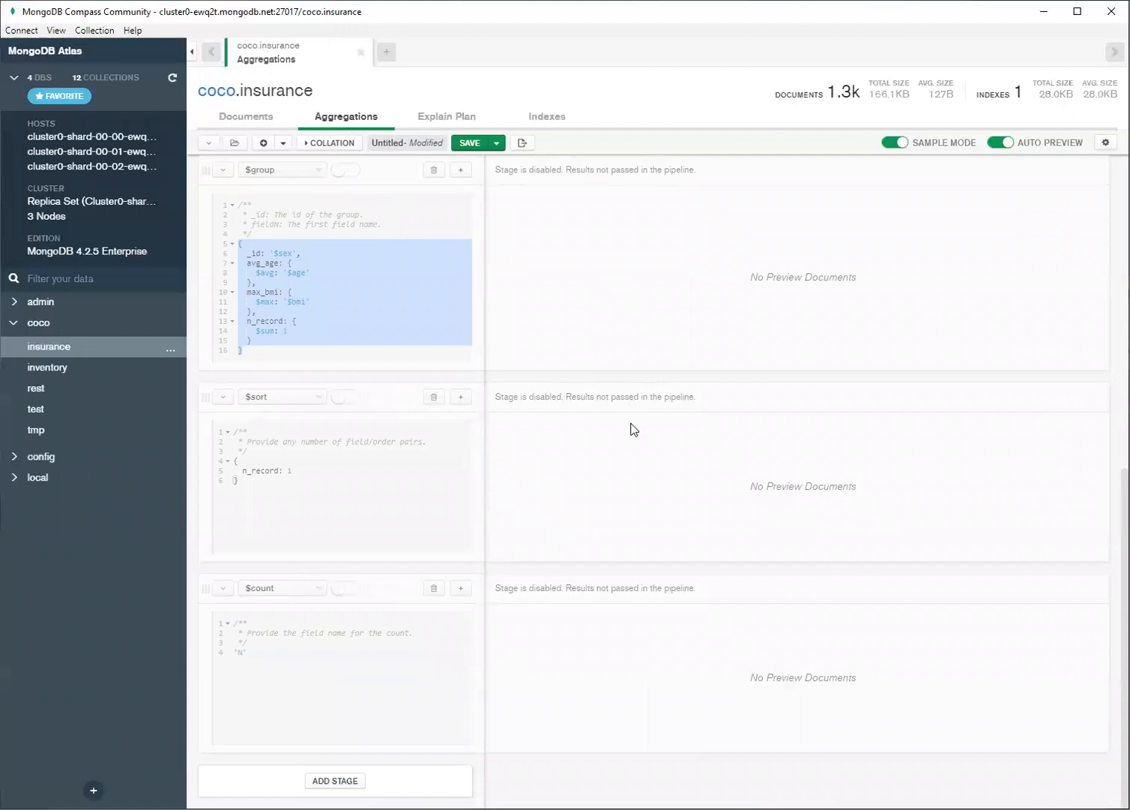
scroll(629, 440, "up", 8)
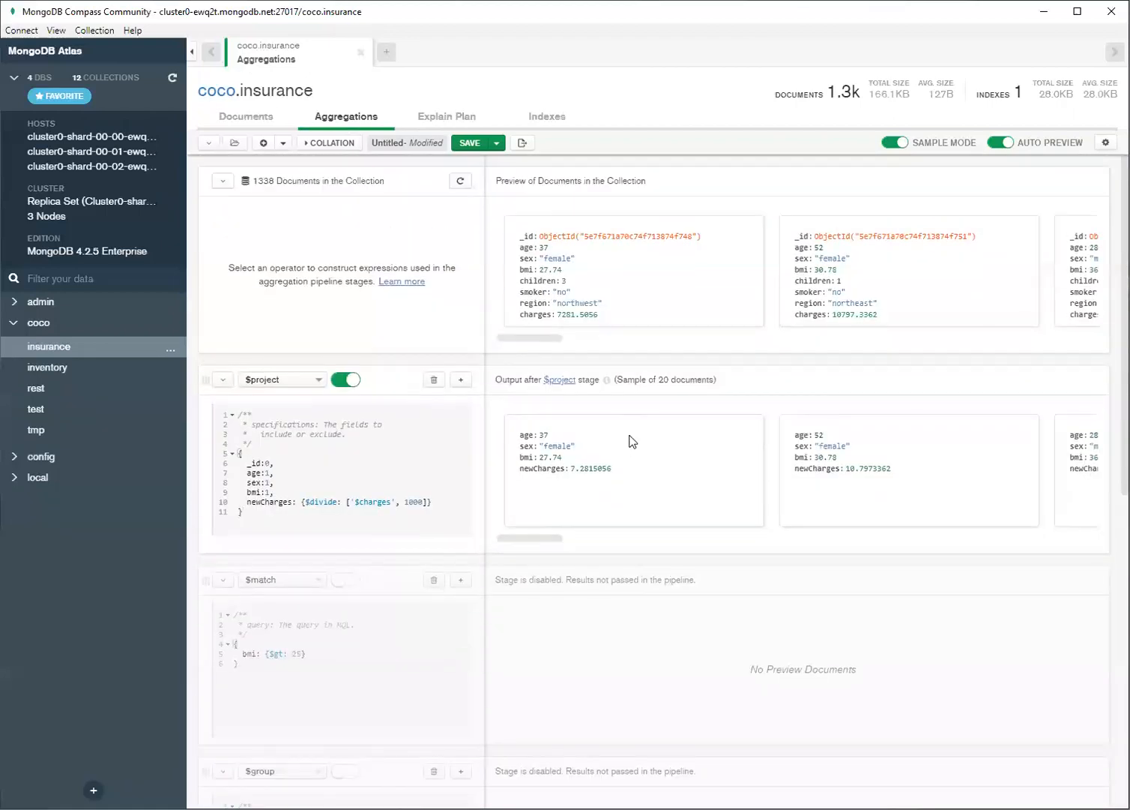